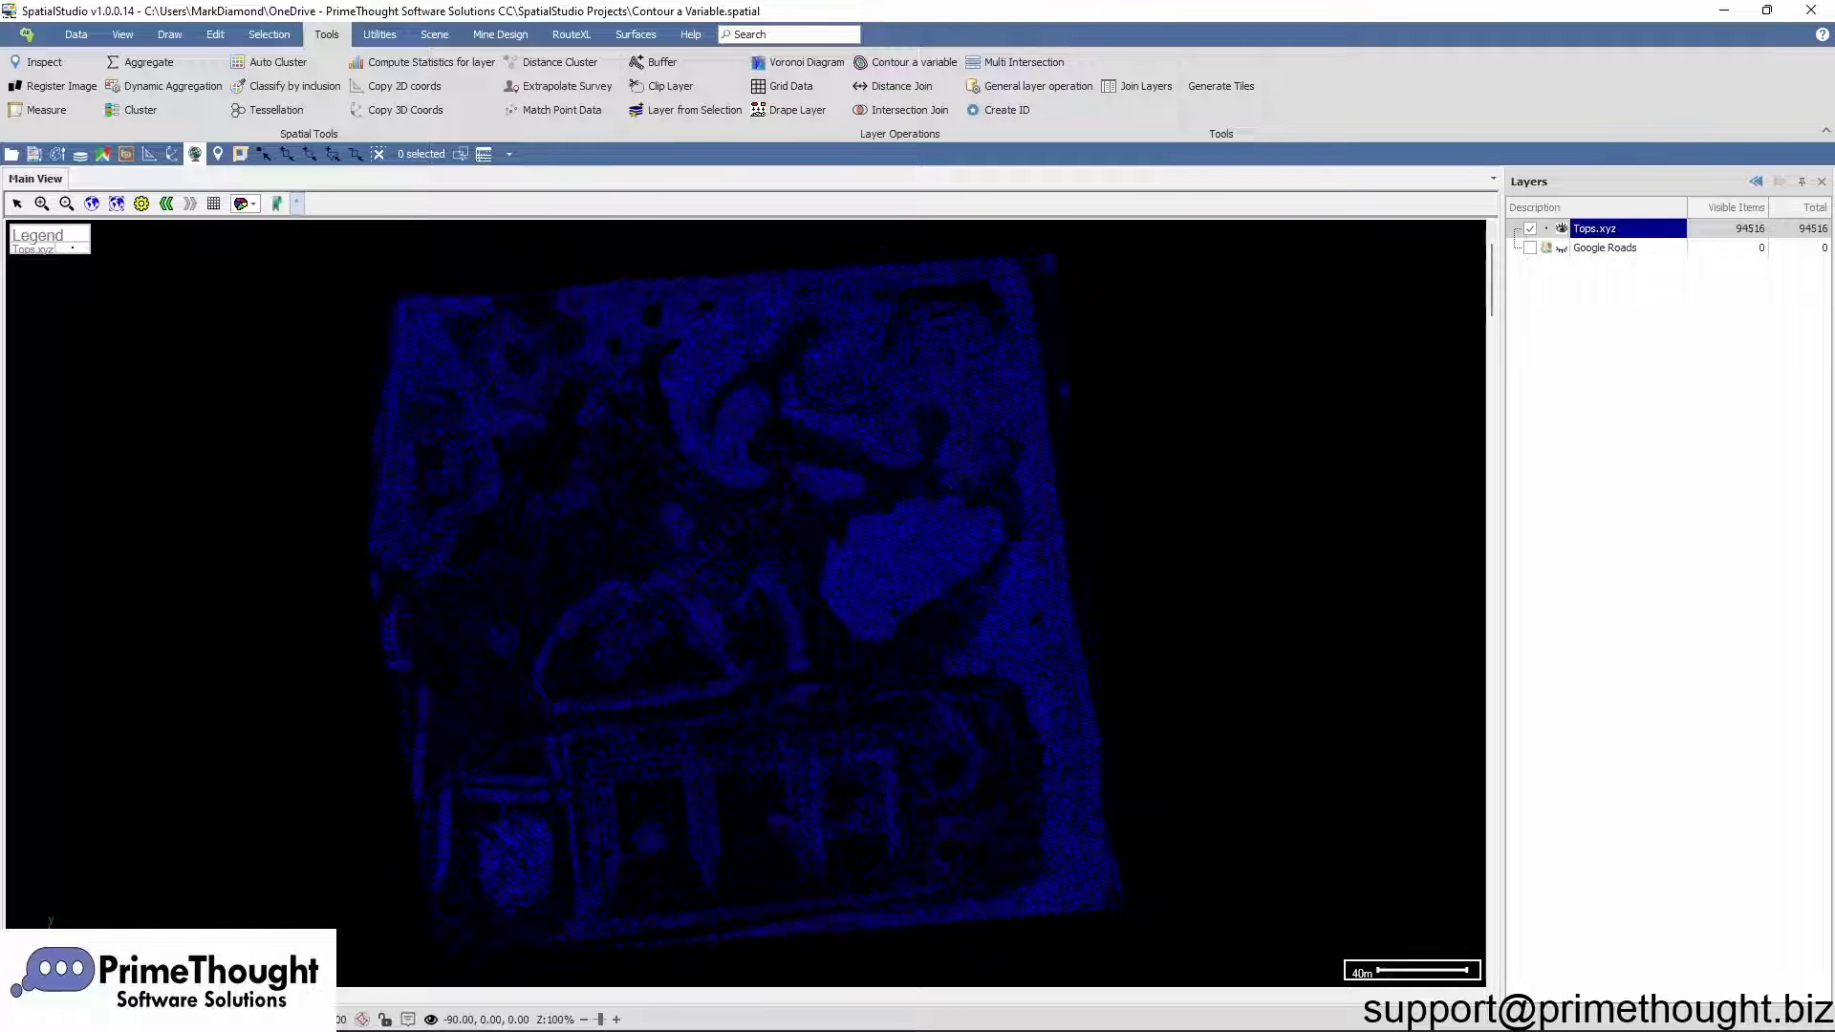
# Step: Contour the Tops.xyz layer on the Row['Z'] variable with an interval of 1
pyautogui.click(1595, 230)
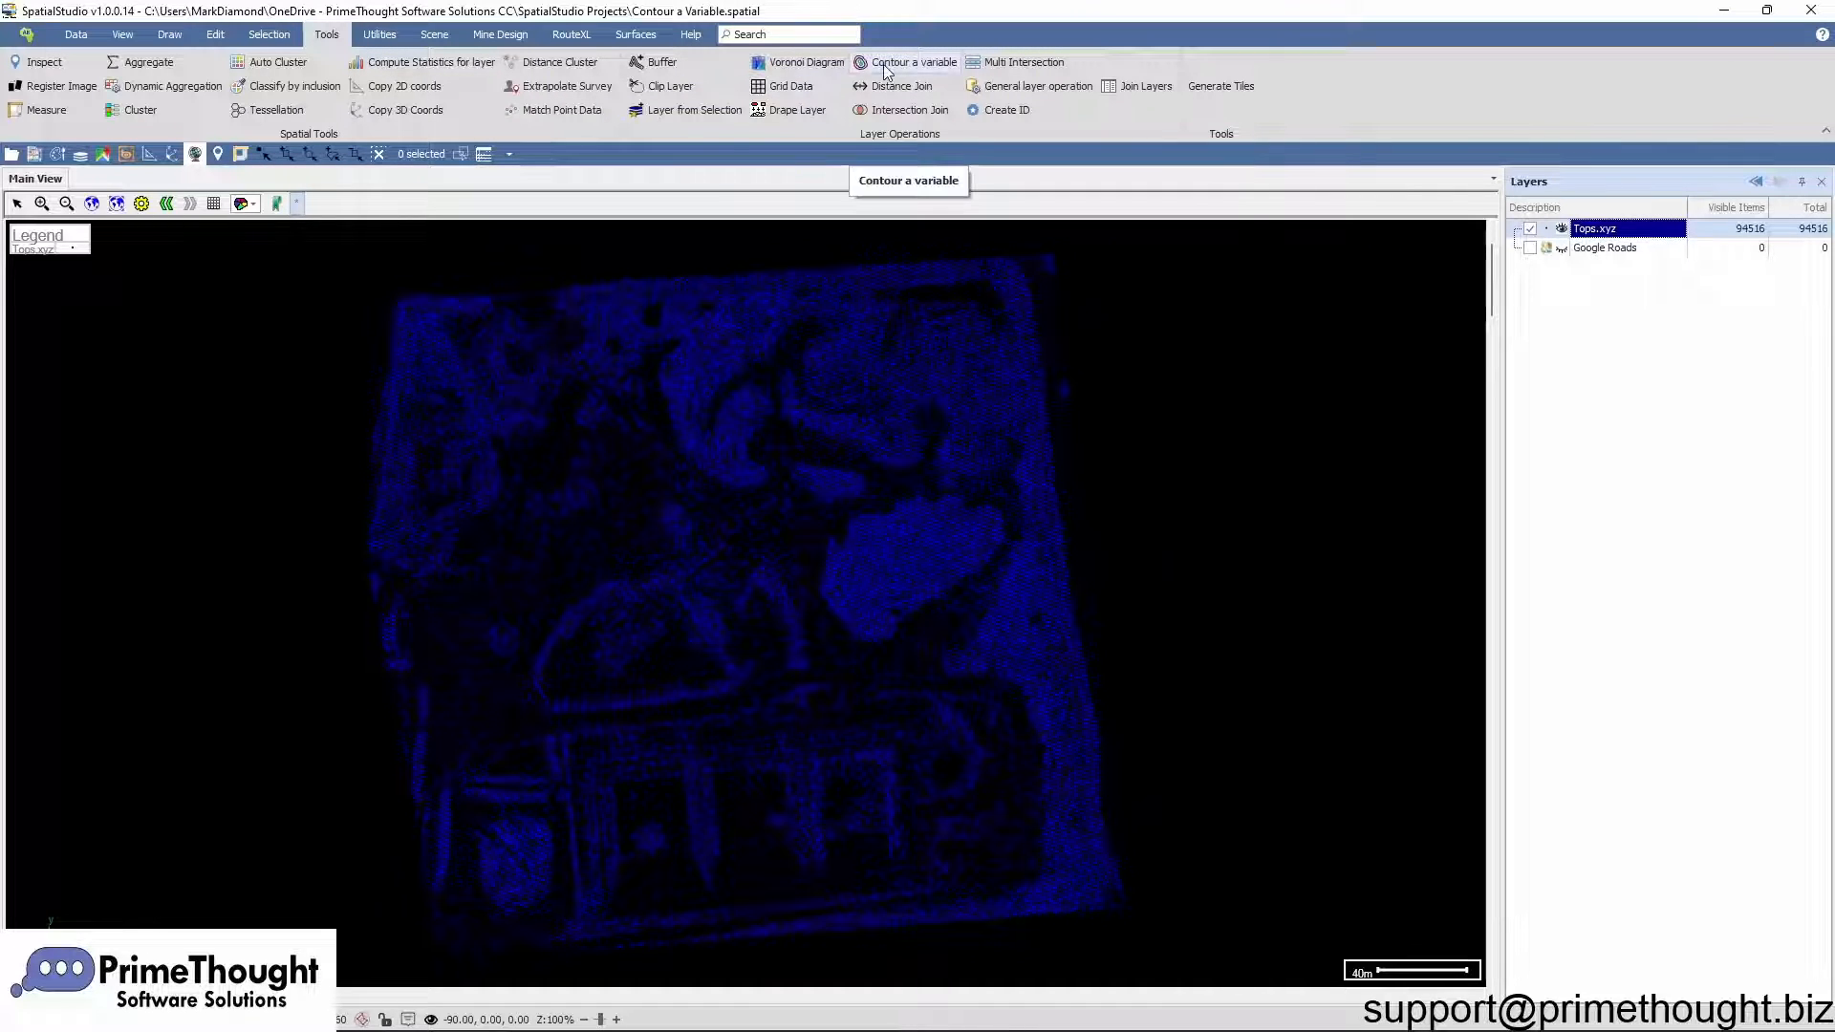
pyautogui.click(727, 35)
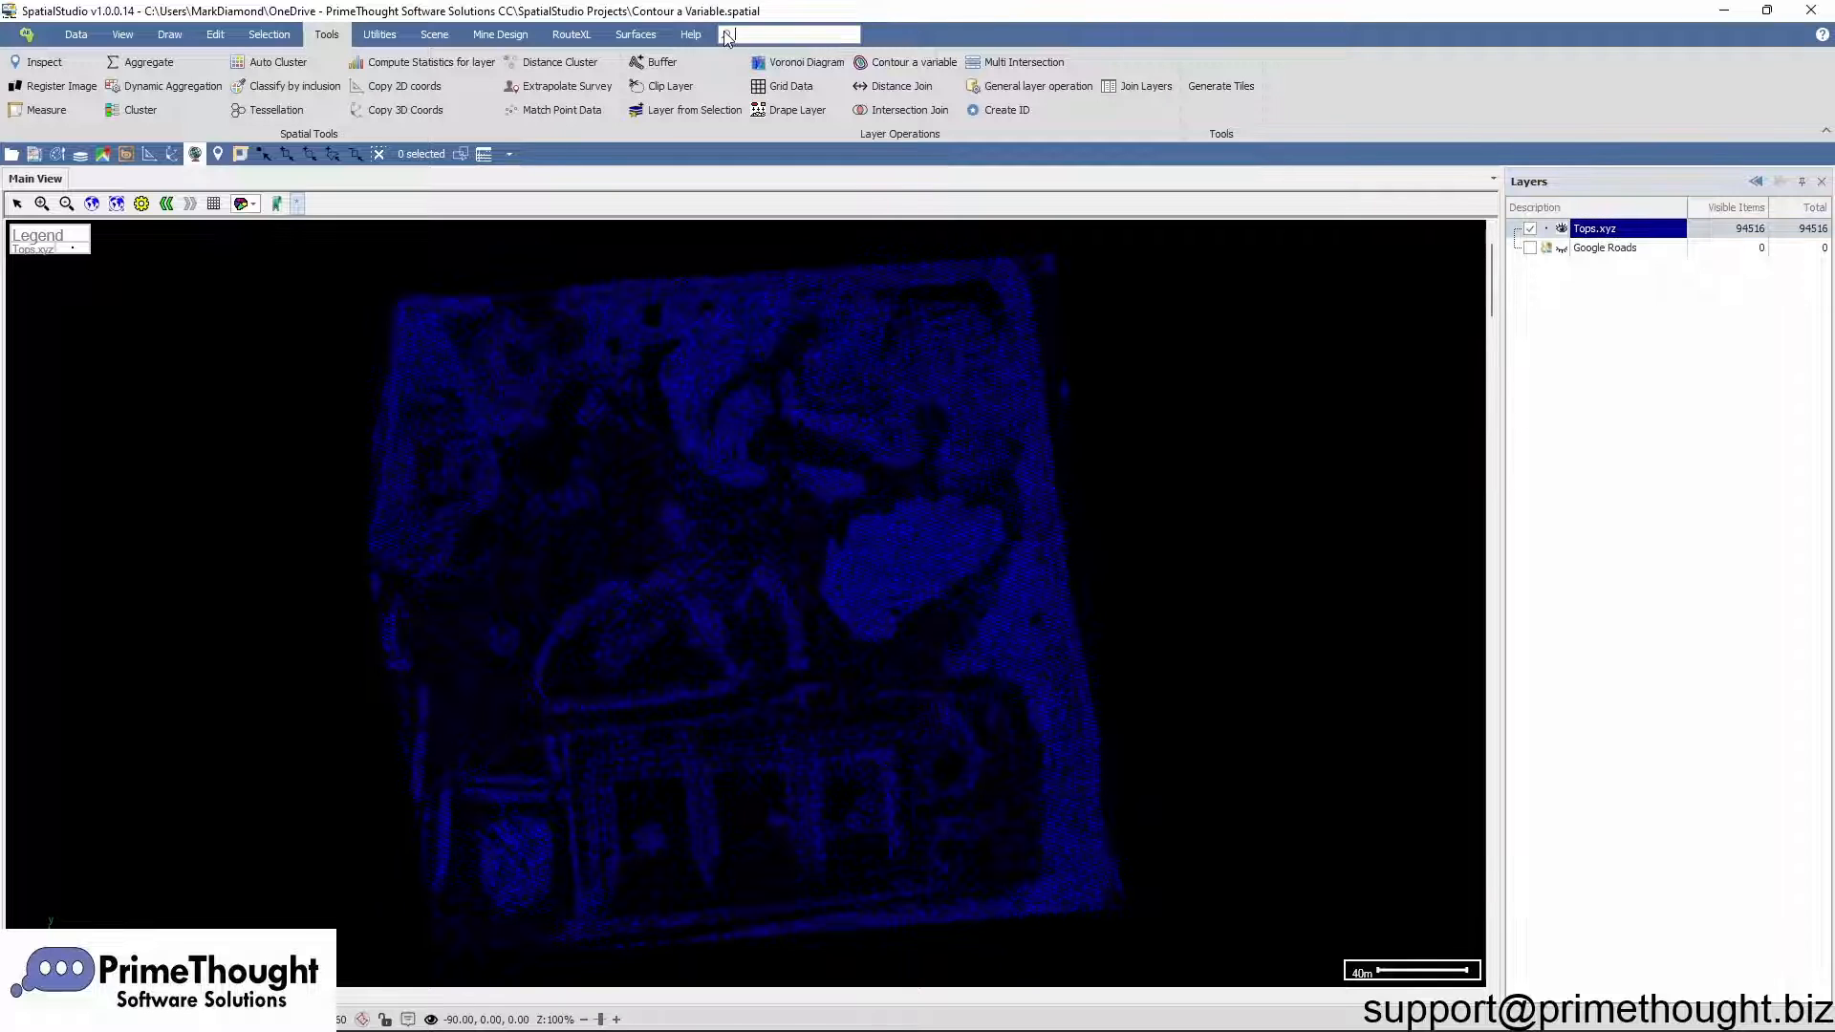
pyautogui.click(903, 62)
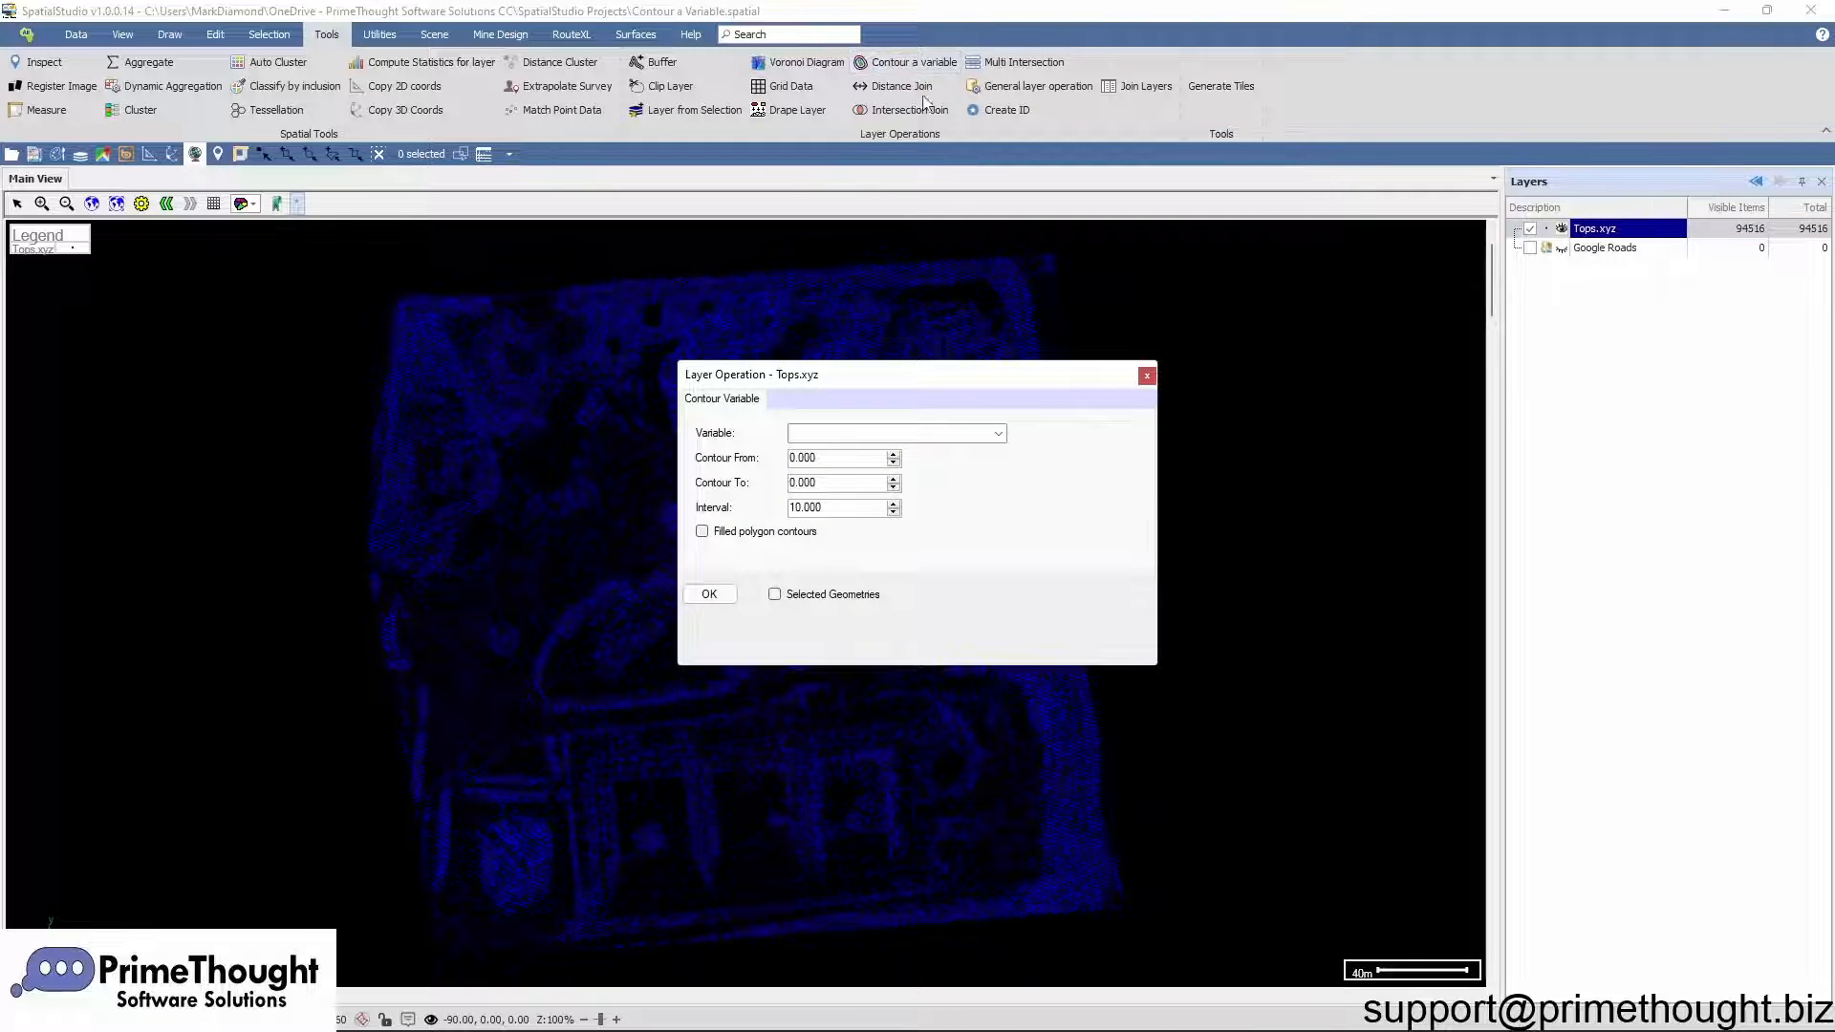
pyautogui.moveTo(903, 375); pyautogui.dragTo(870, 241)
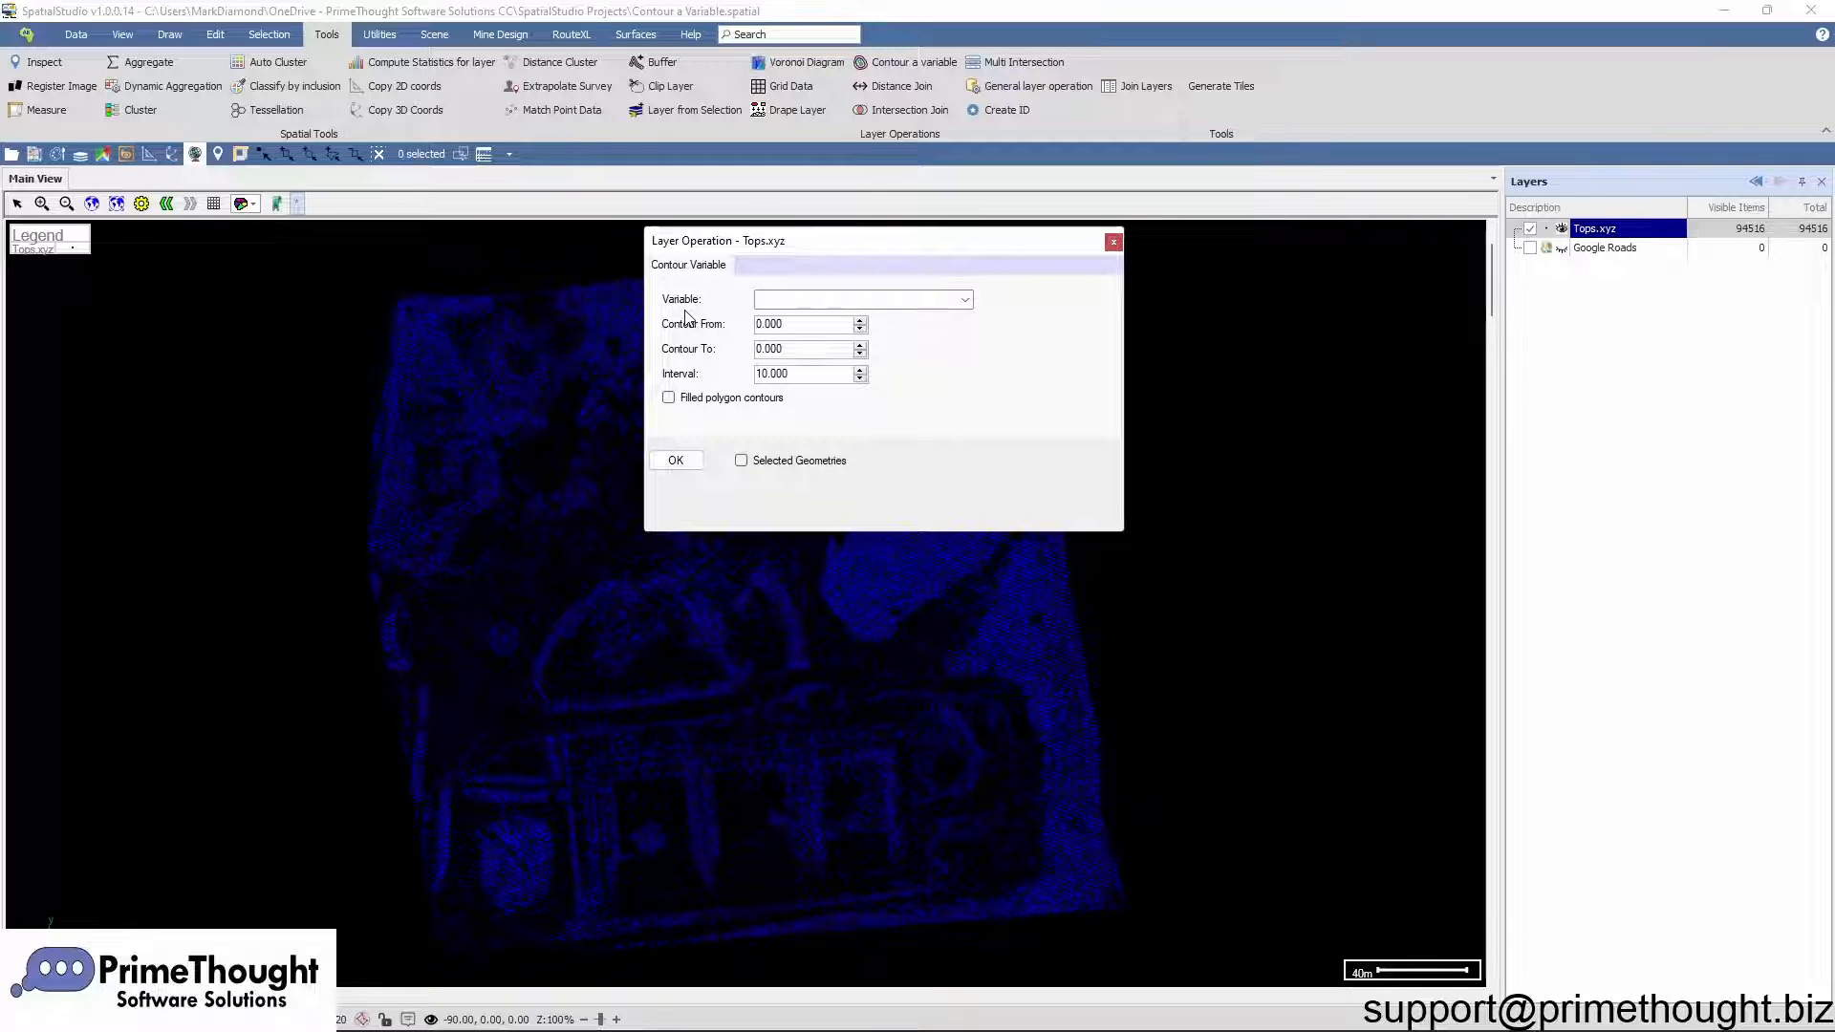
pyautogui.click(963, 299)
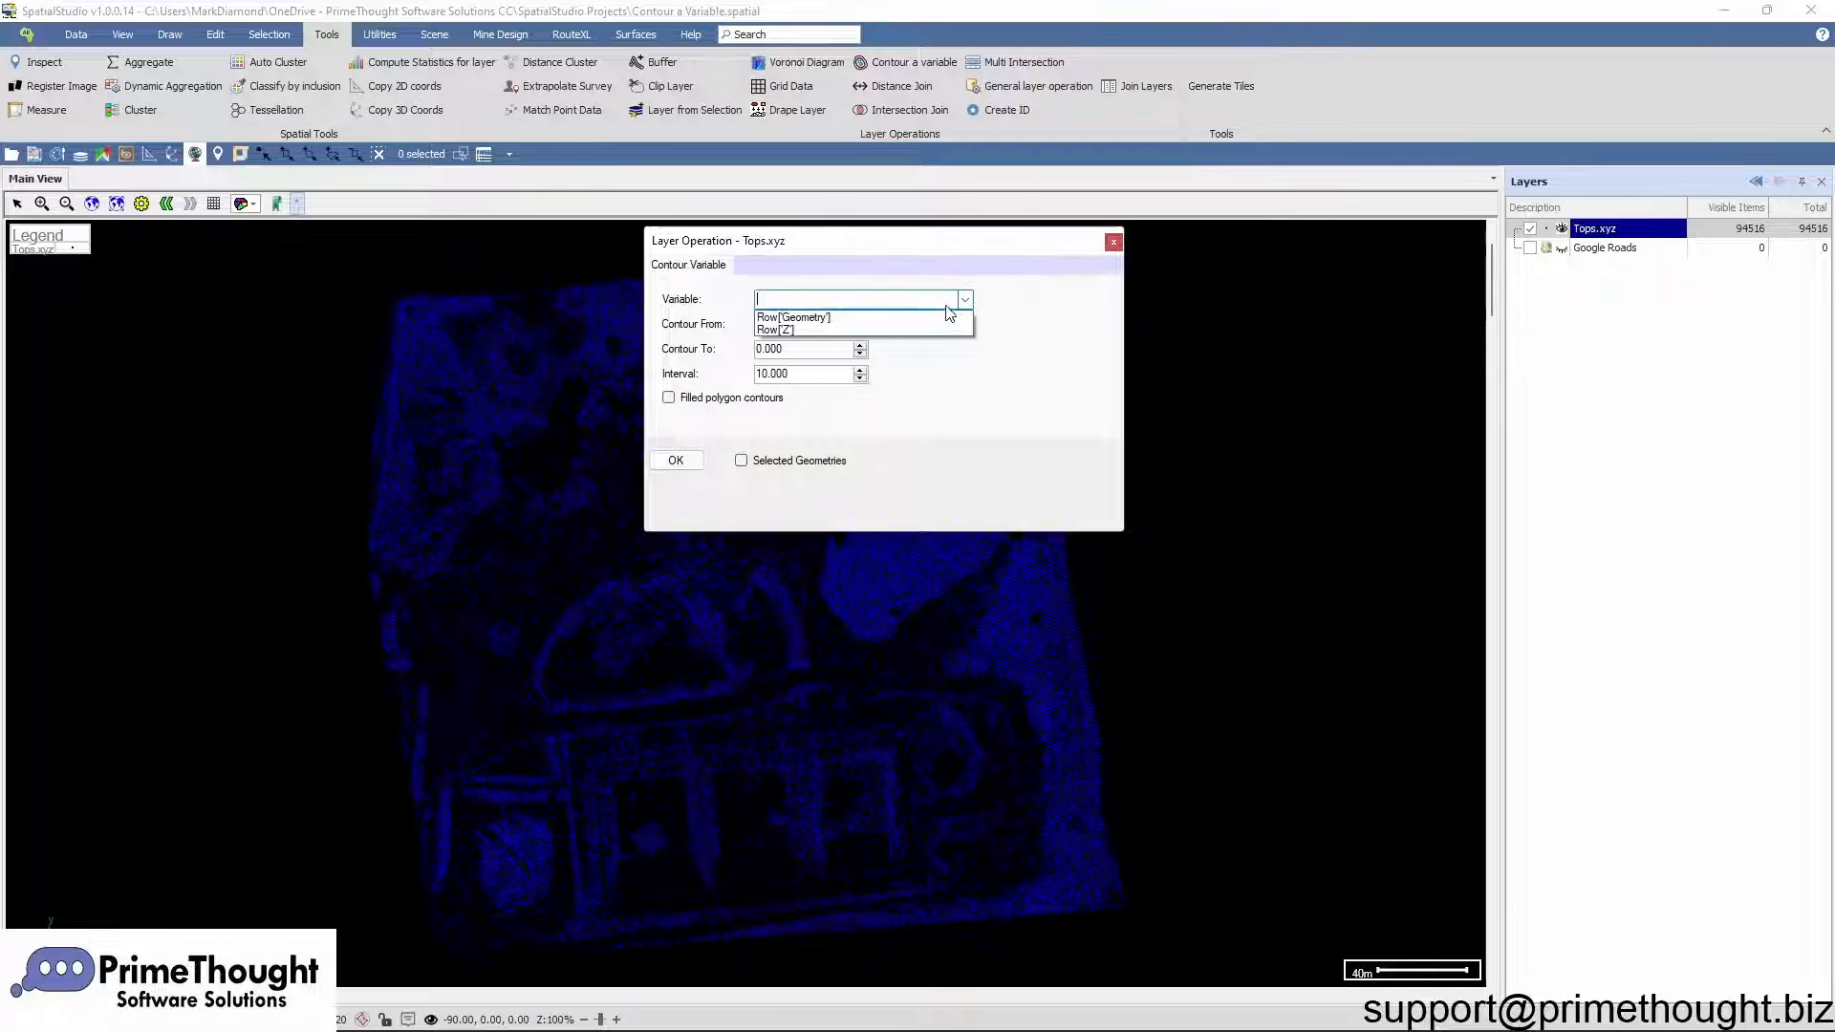
pyautogui.click(794, 330)
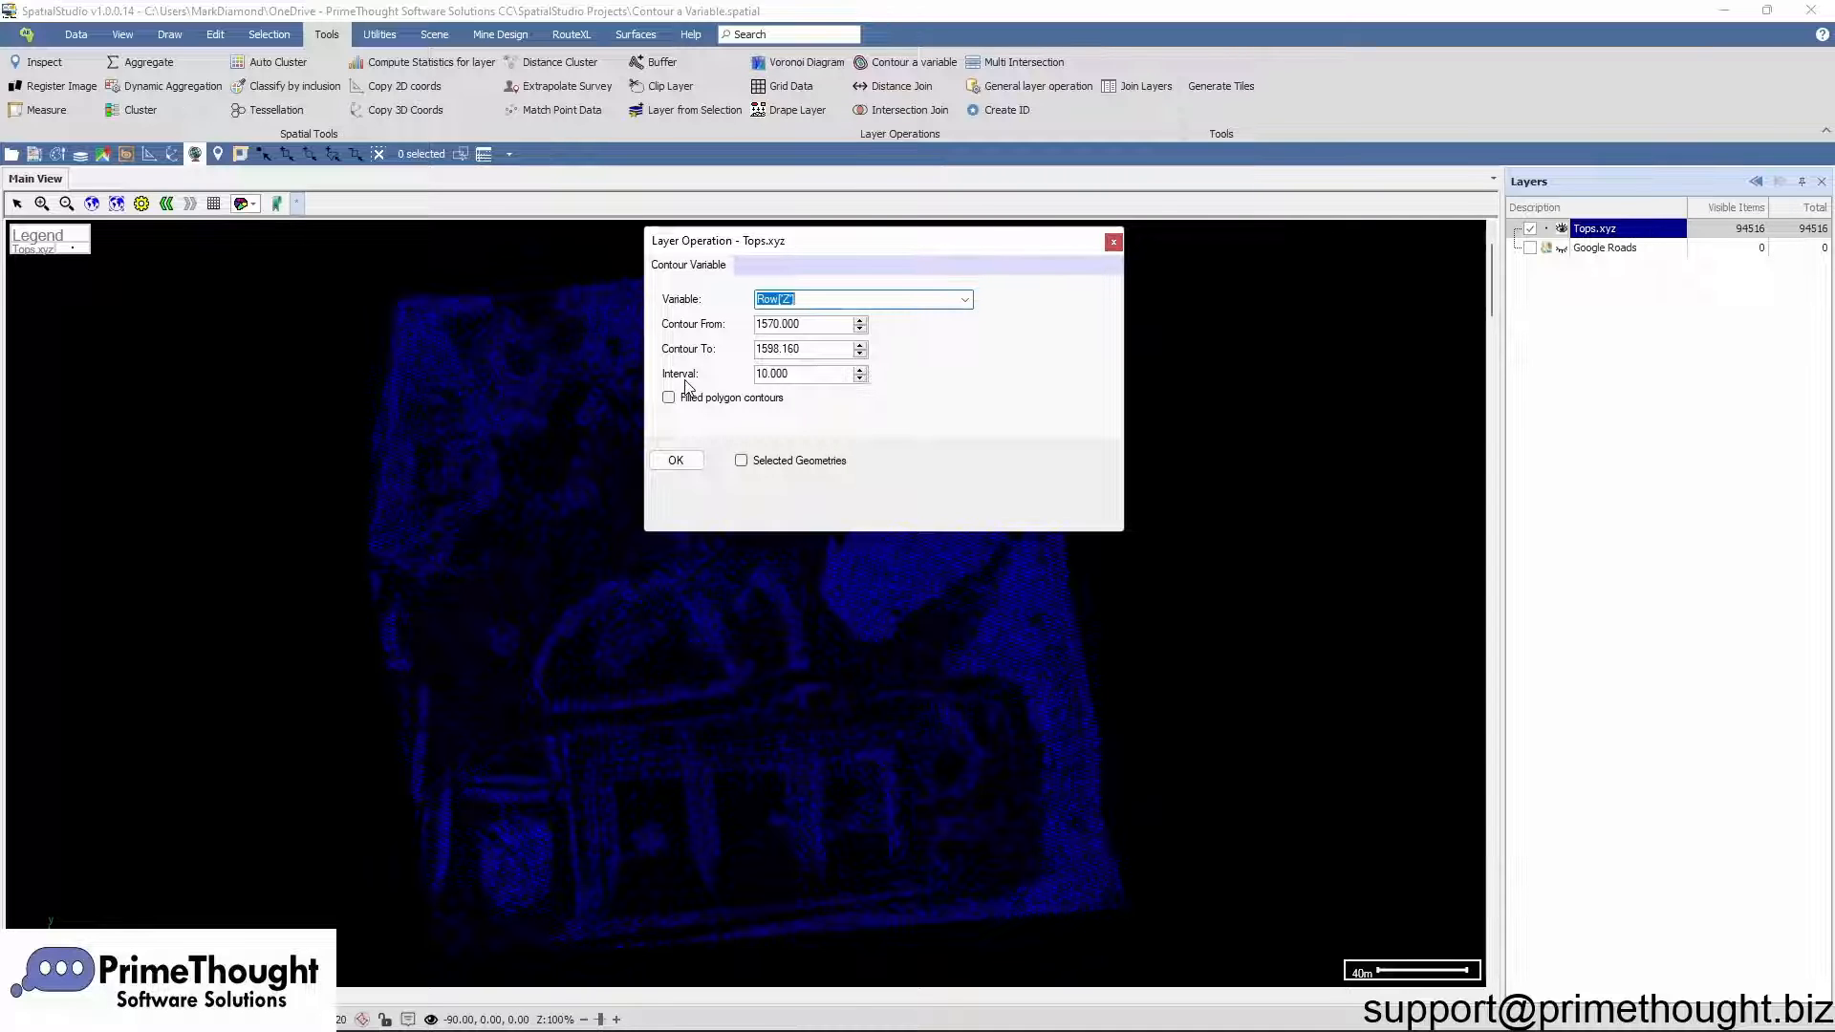
pyautogui.doubleClick(755, 374)
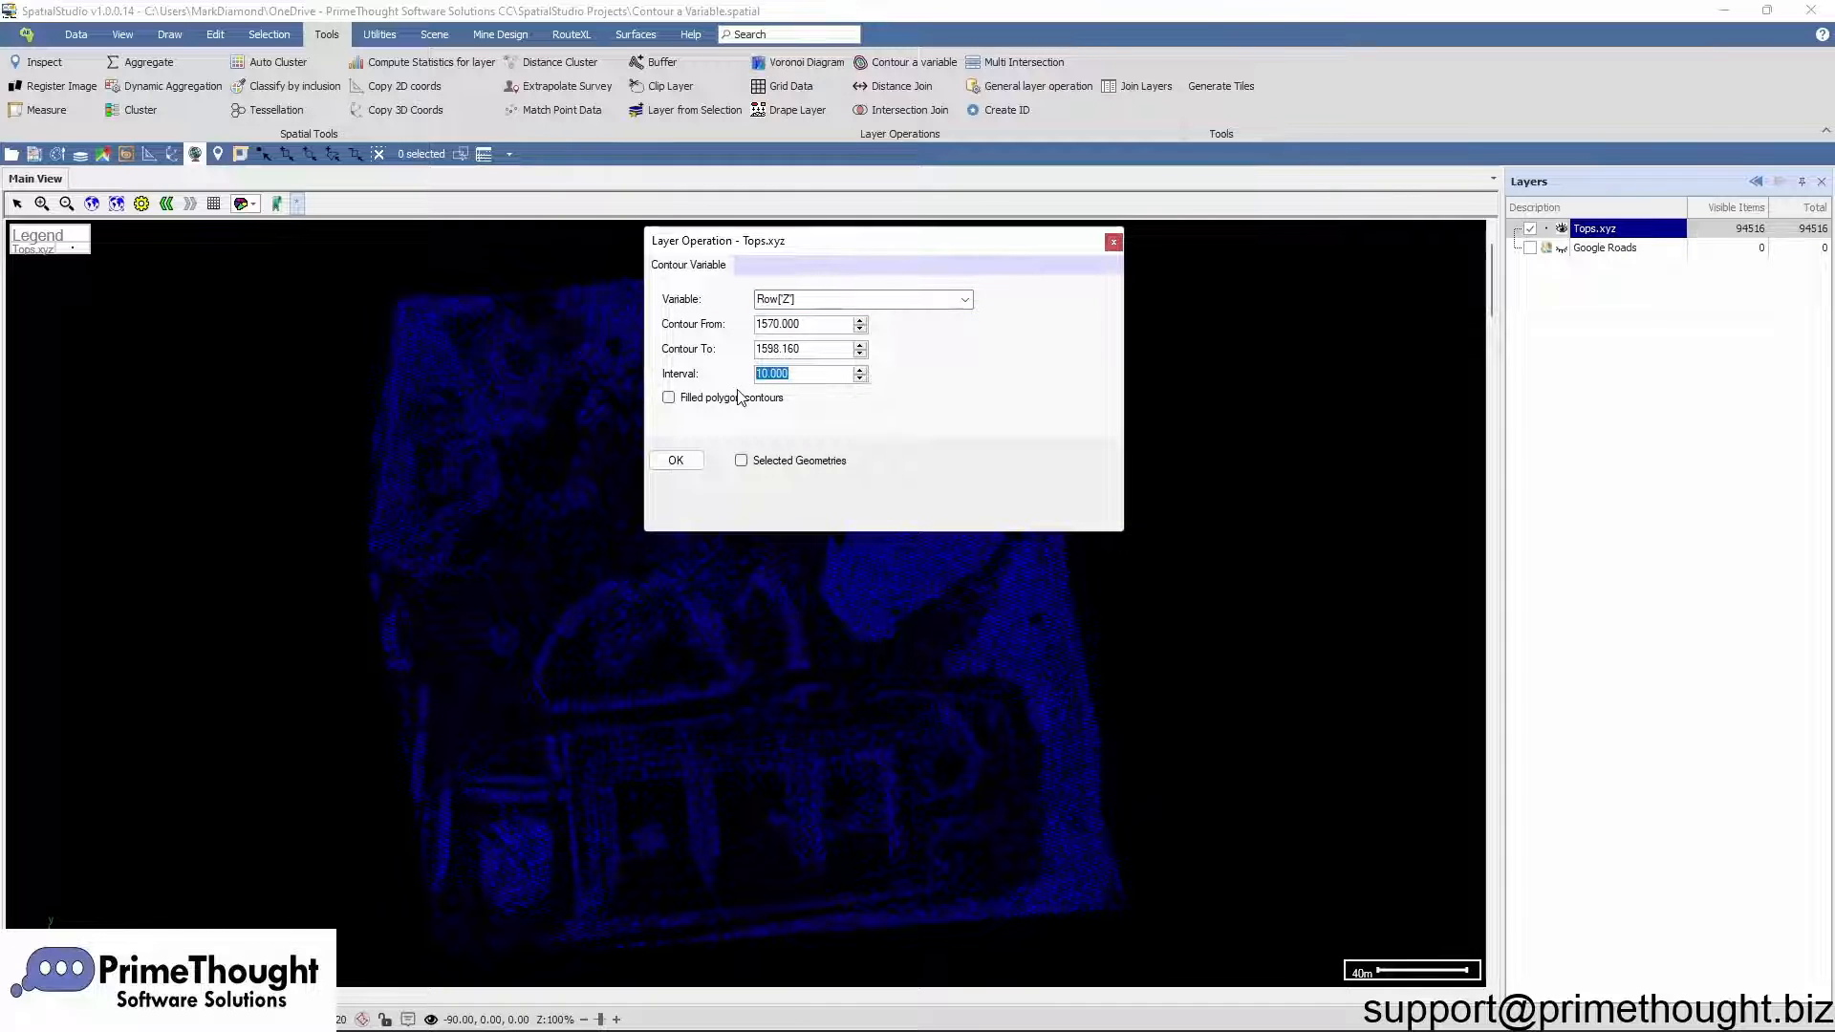
pyautogui.write('1')
pyautogui.click(687, 462)
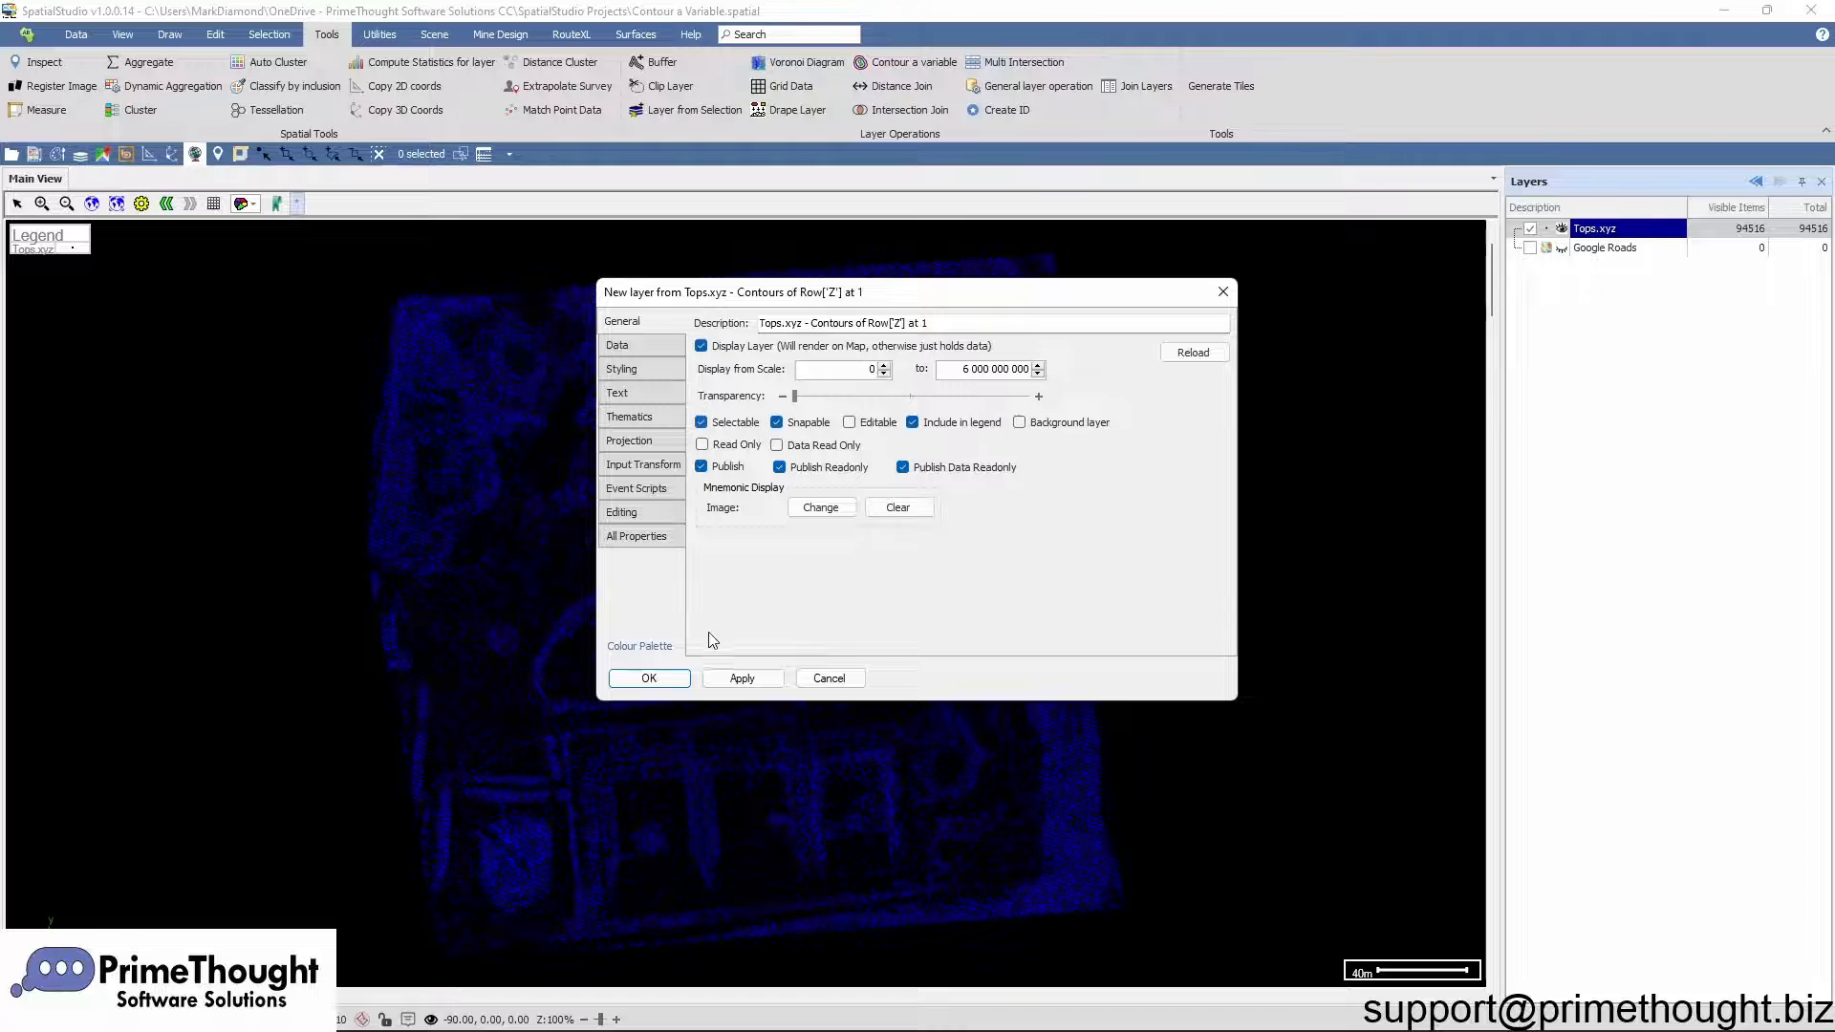
# Step: Accept the new contour layer's properties and hide the Tops.xyz point layer
pyautogui.click(673, 677)
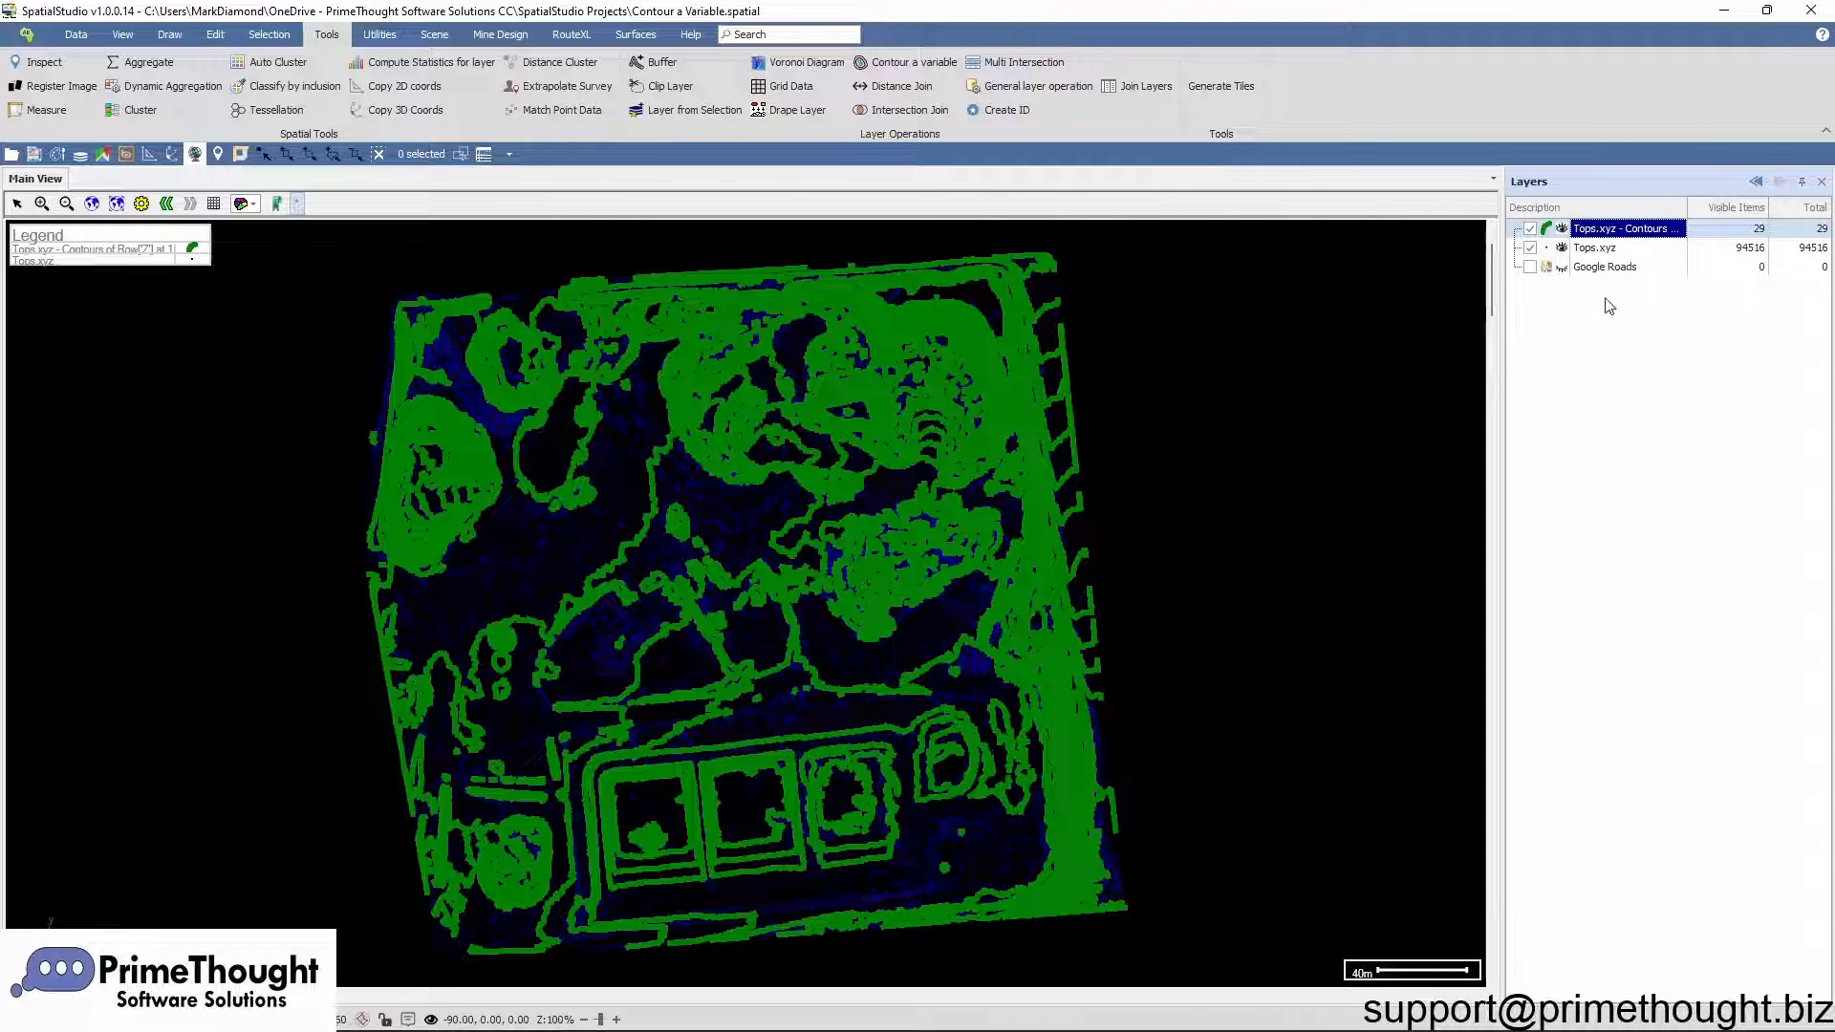
pyautogui.click(1541, 251)
pyautogui.click(1530, 249)
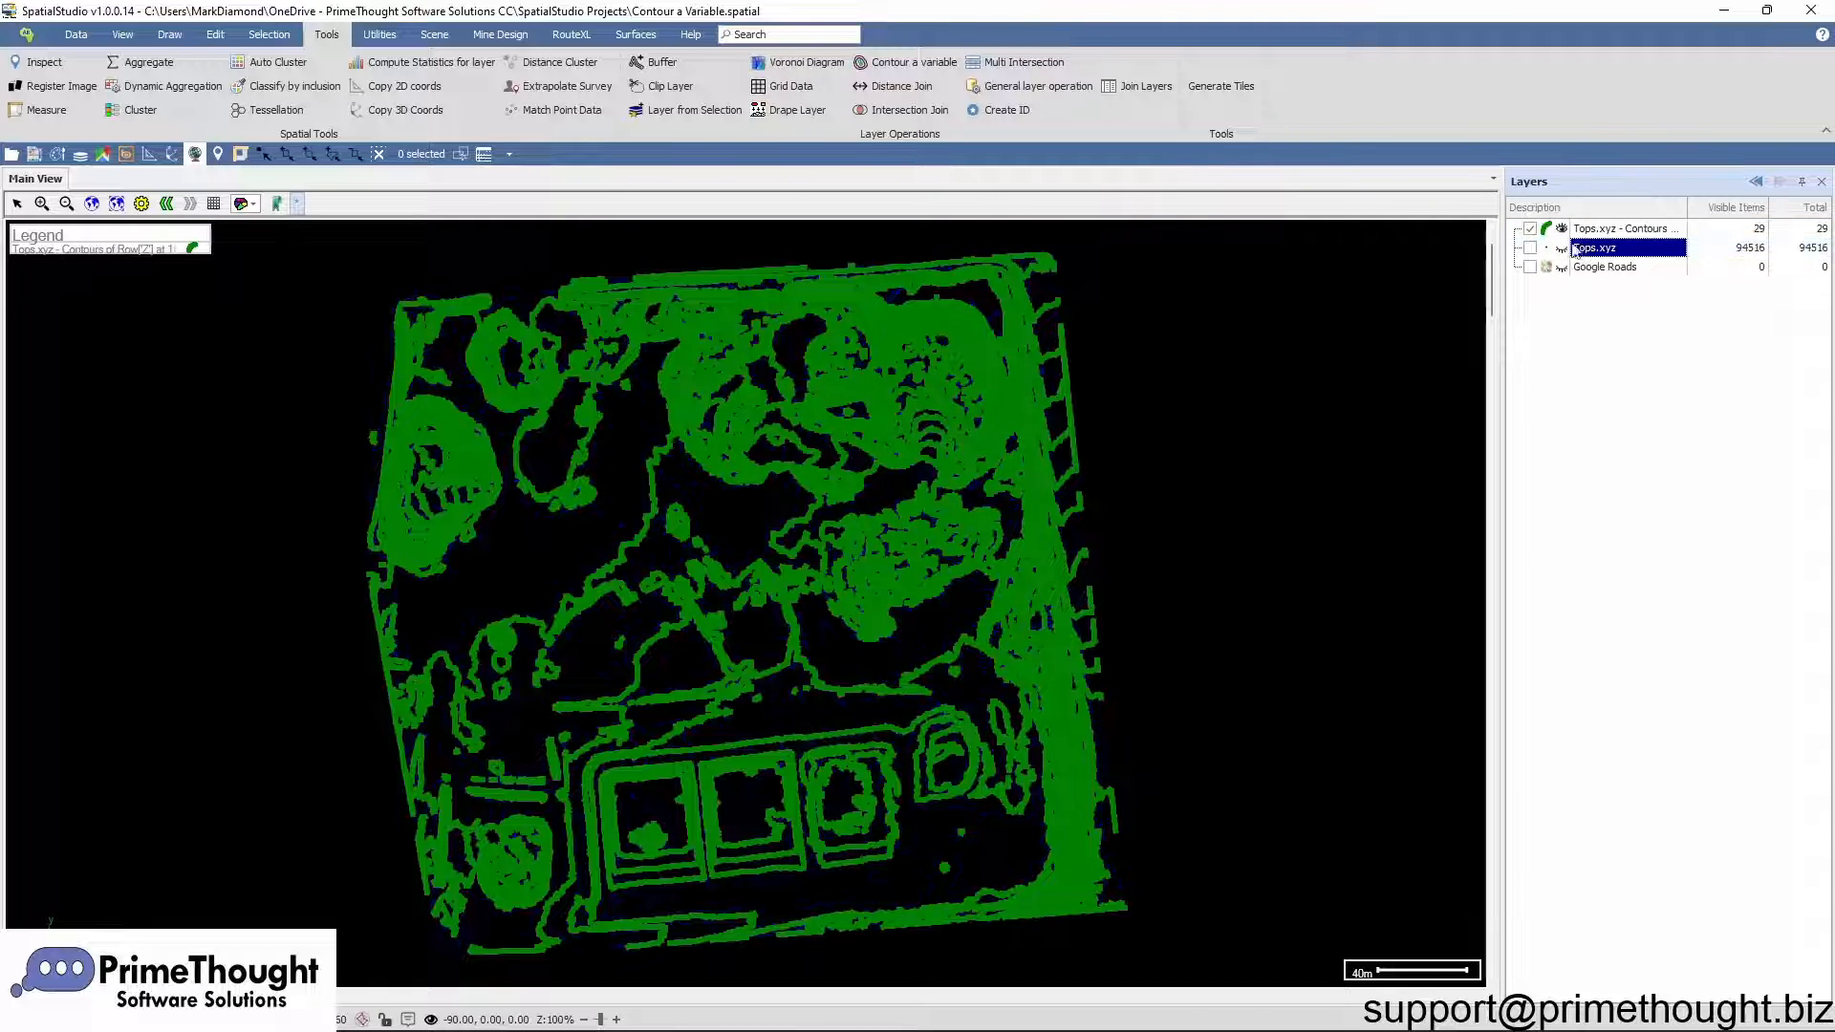
# Step: Open the contour layer's properties and create a new thematic named Elevation
pyautogui.click(1609, 235)
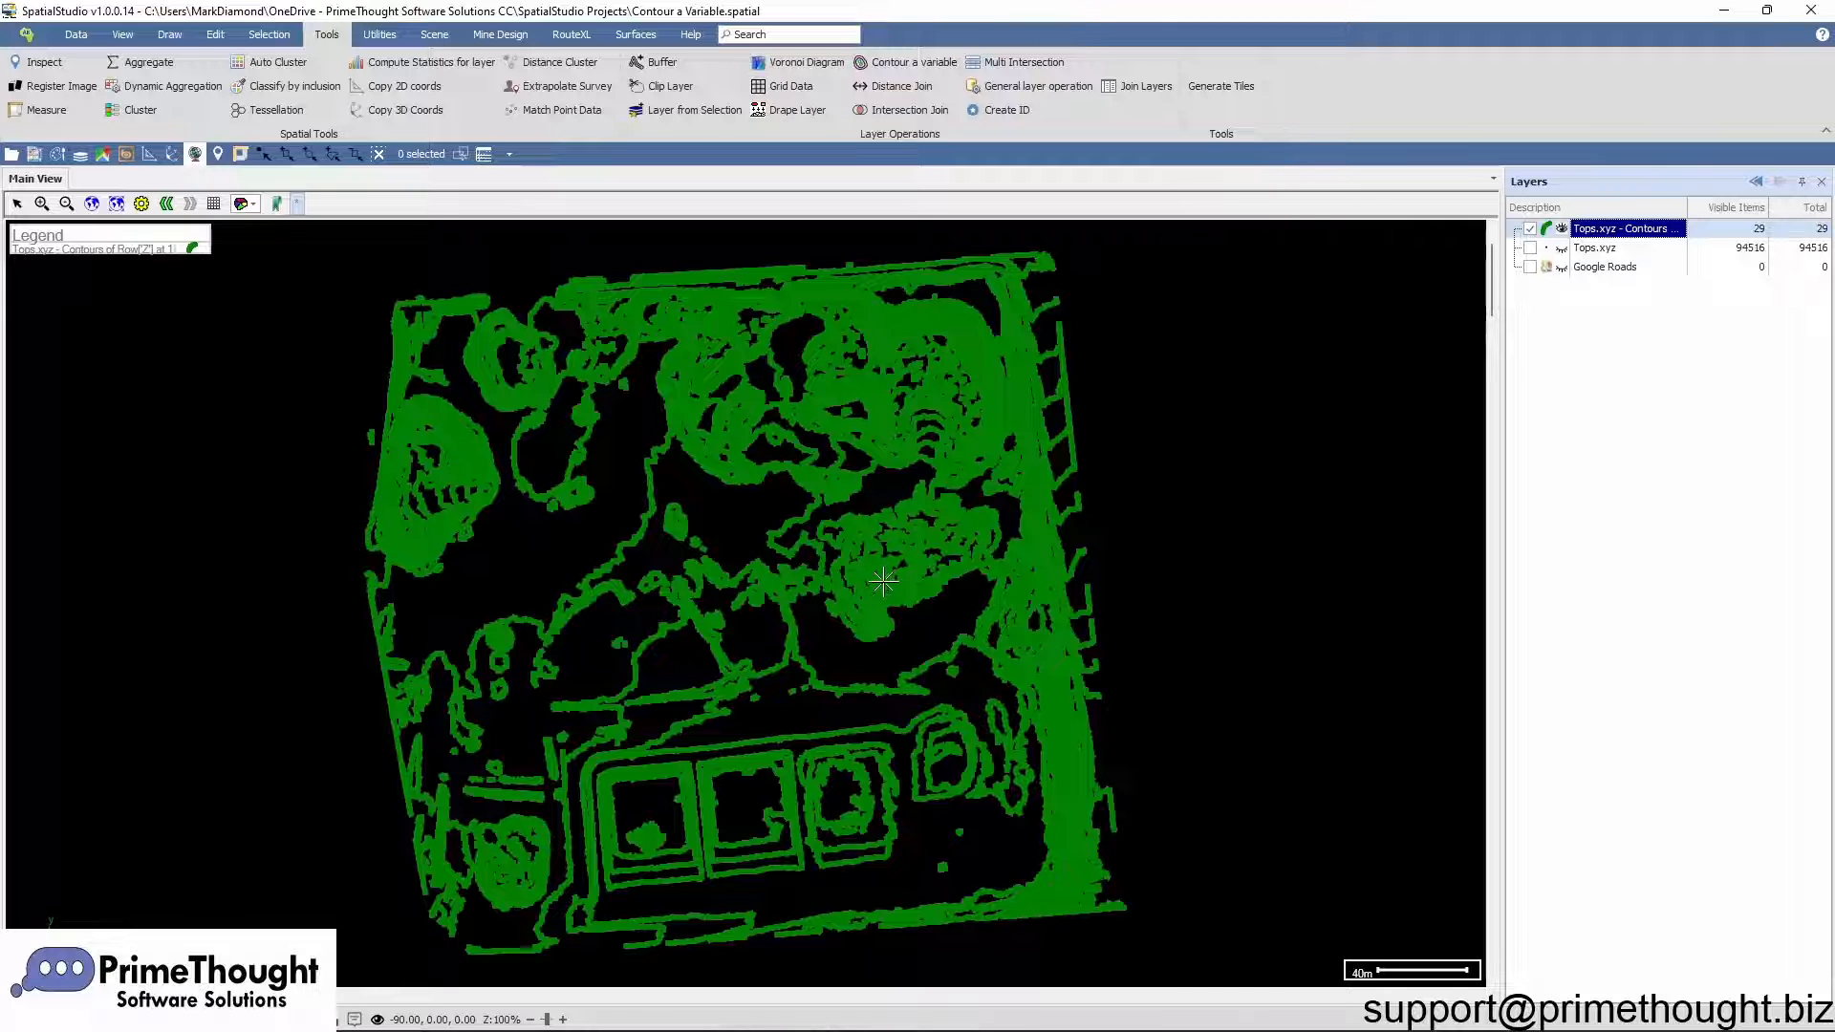
pyautogui.rightClick(1636, 237)
pyautogui.click(1690, 246)
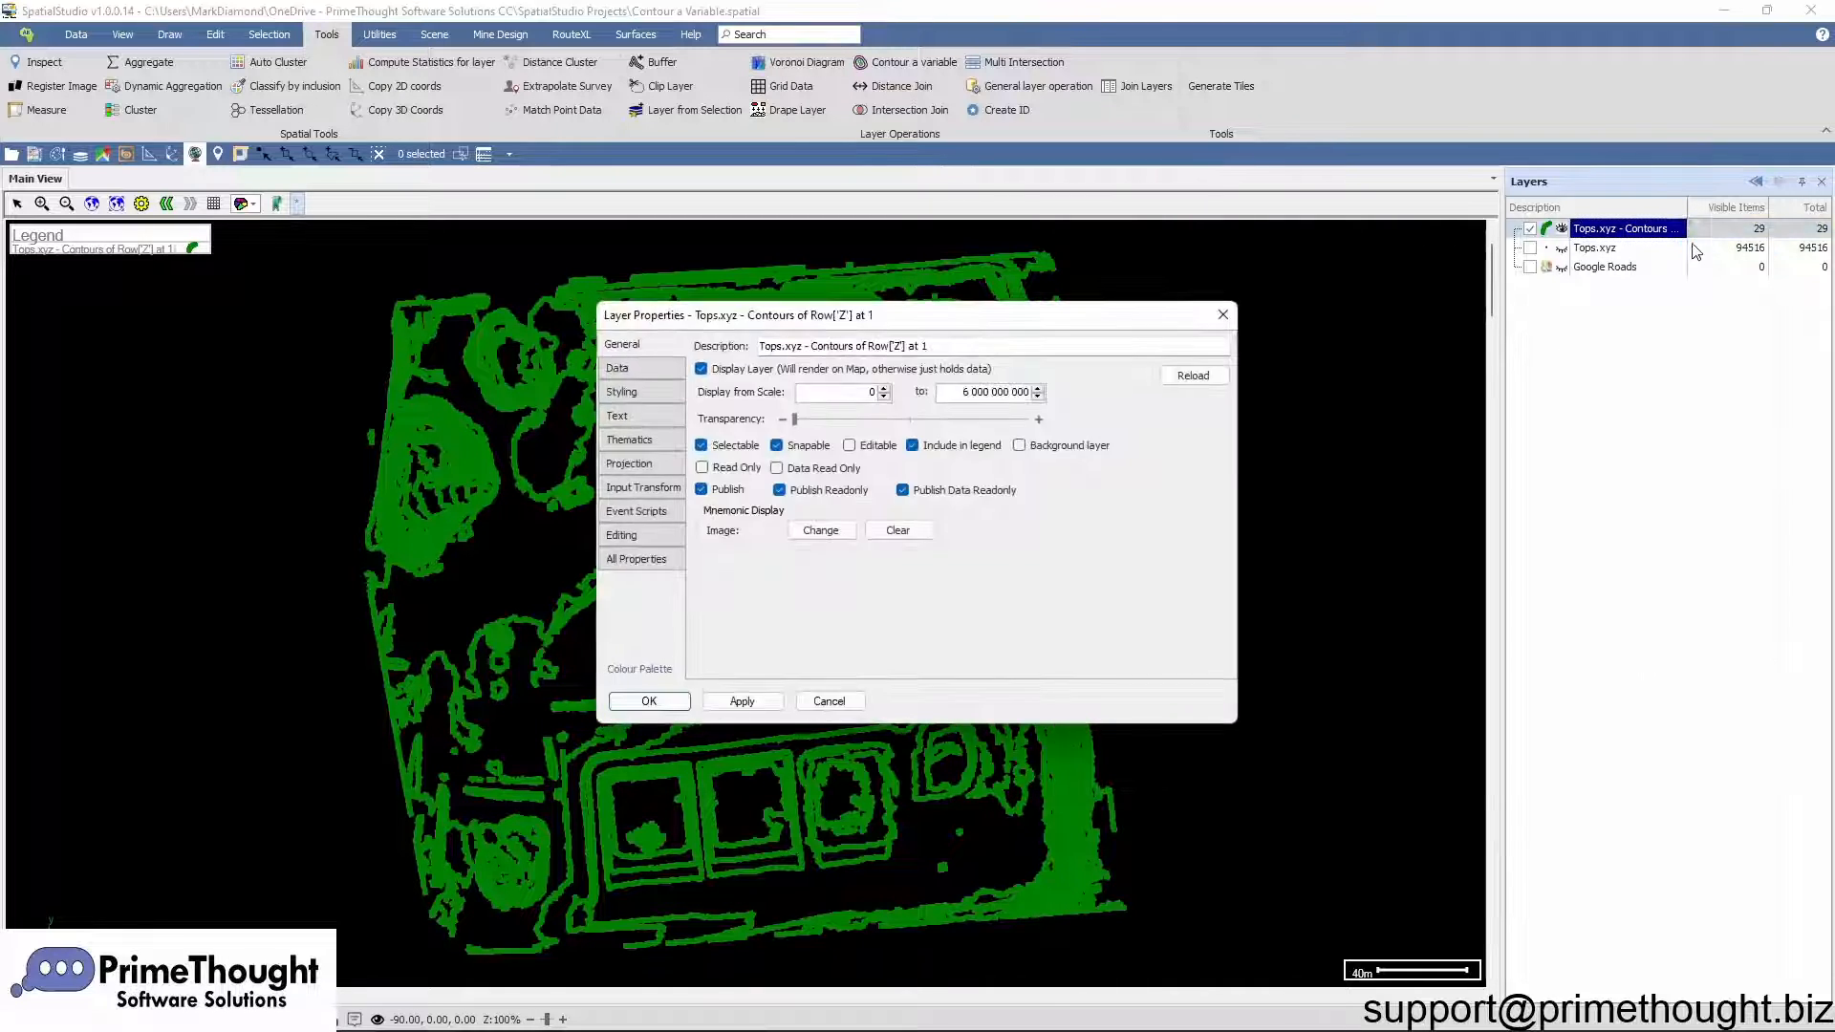
pyautogui.click(665, 438)
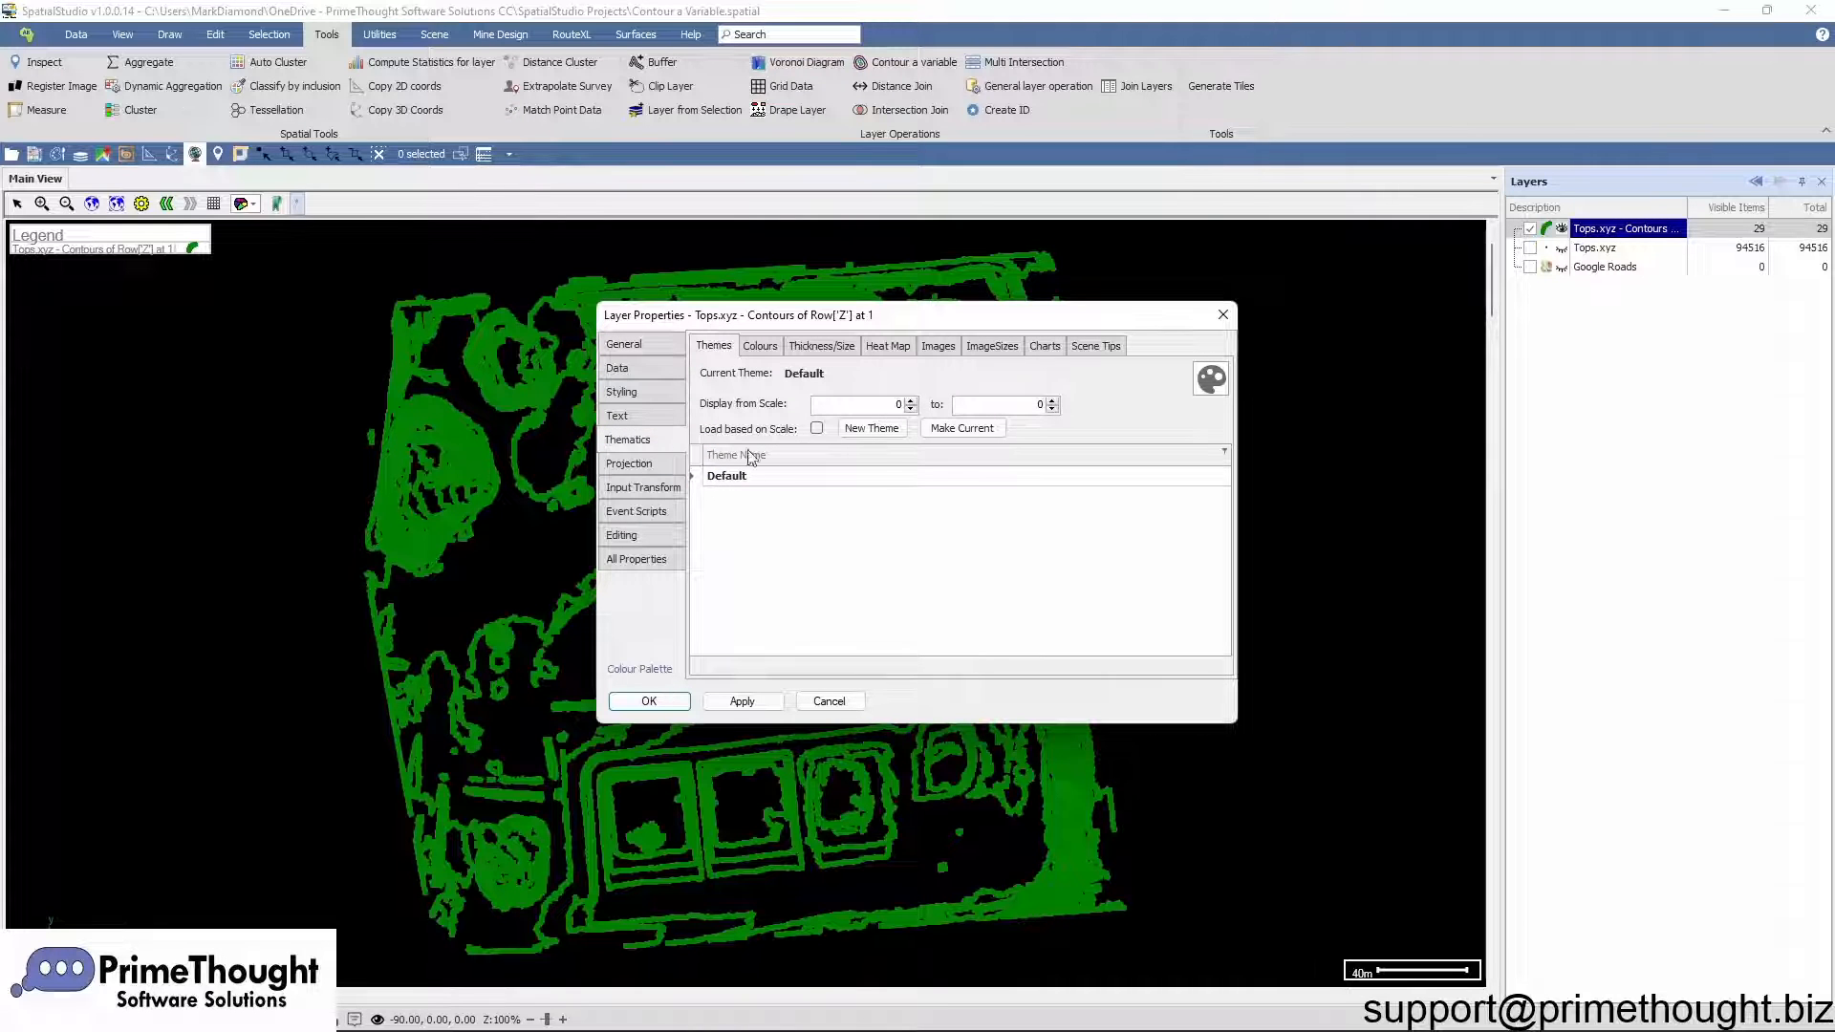
pyautogui.click(871, 428)
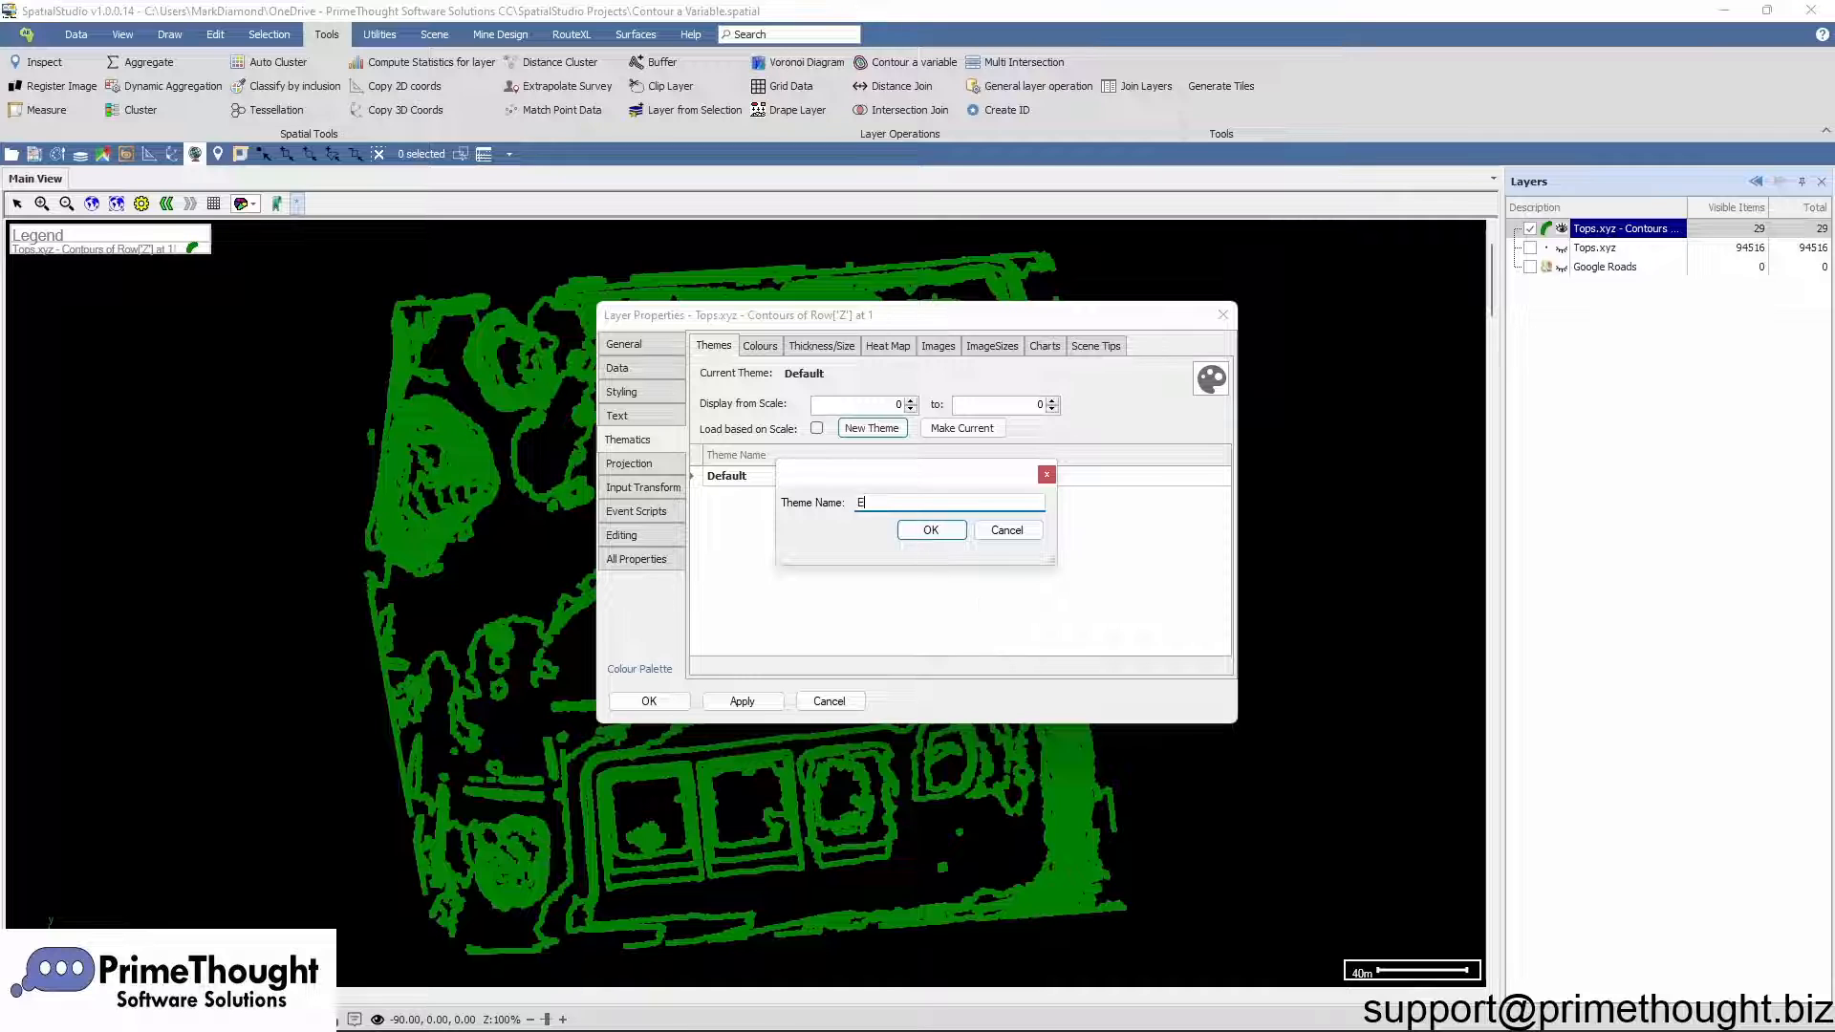
pyautogui.write('Elevation')
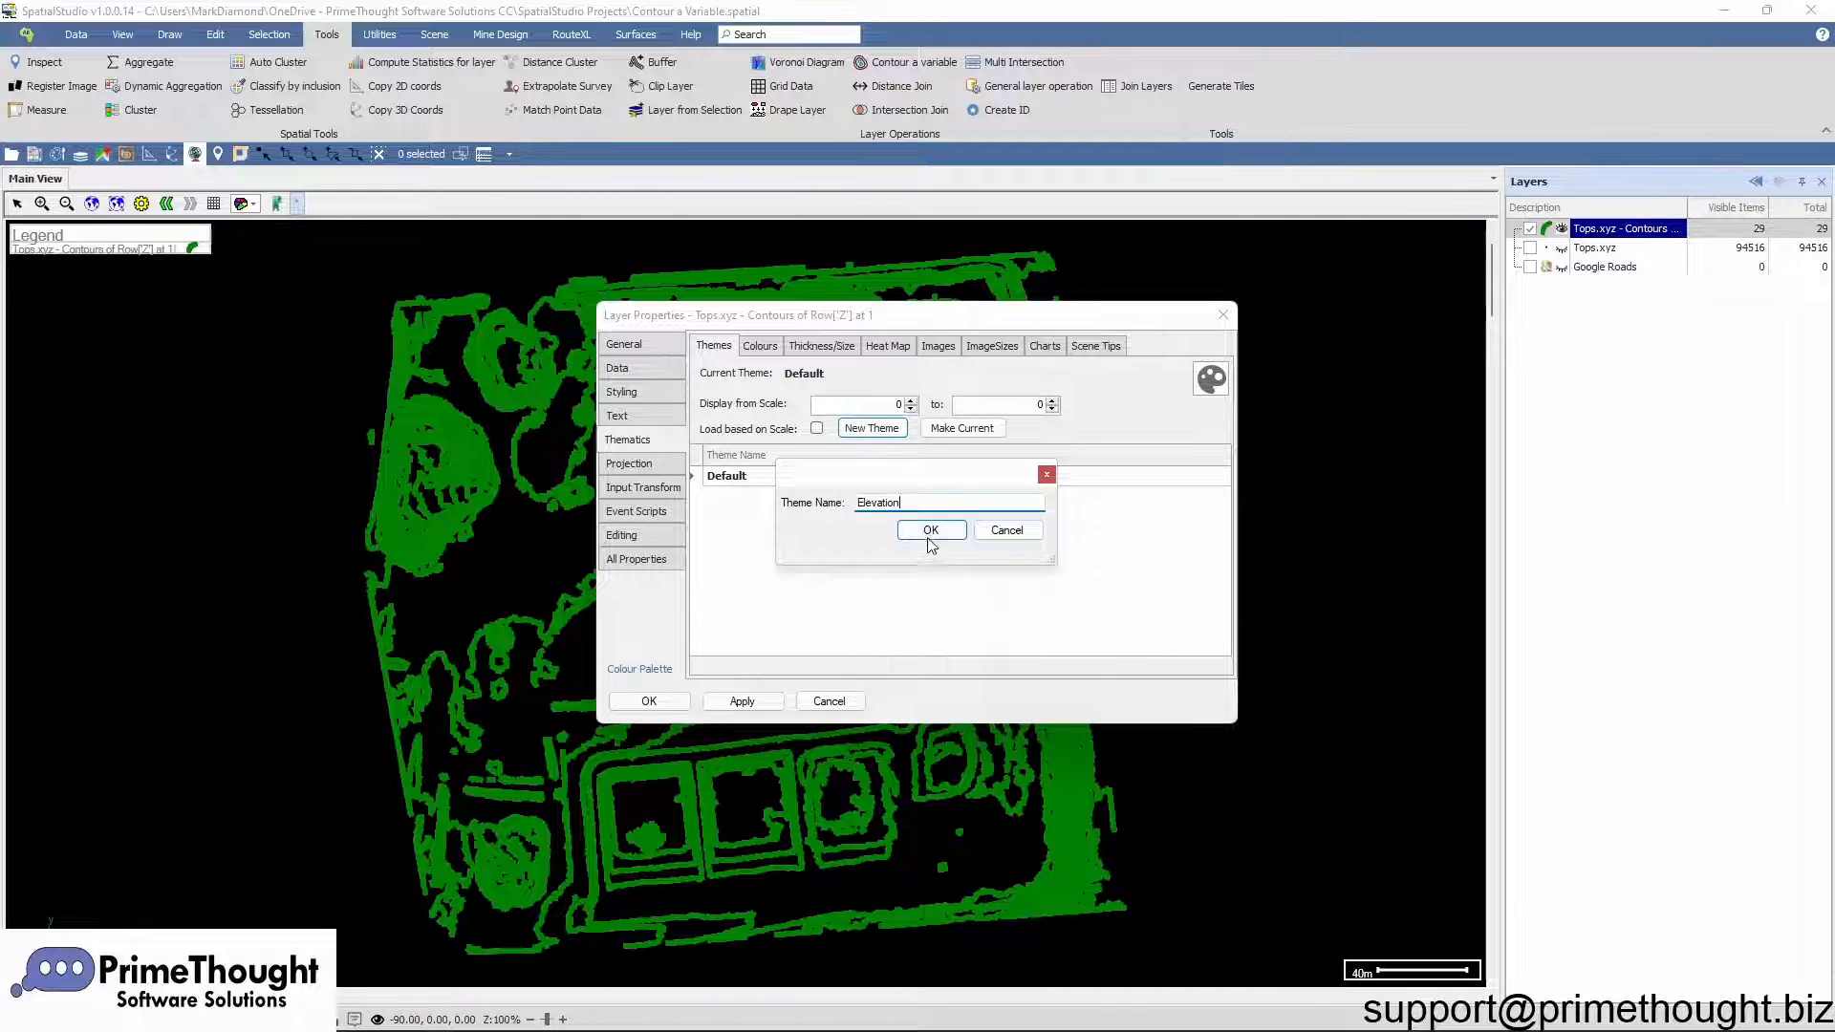
pyautogui.click(930, 530)
# Step: Colour the contours by Row['Level'] using number ranges with Best Fill
pyautogui.click(759, 346)
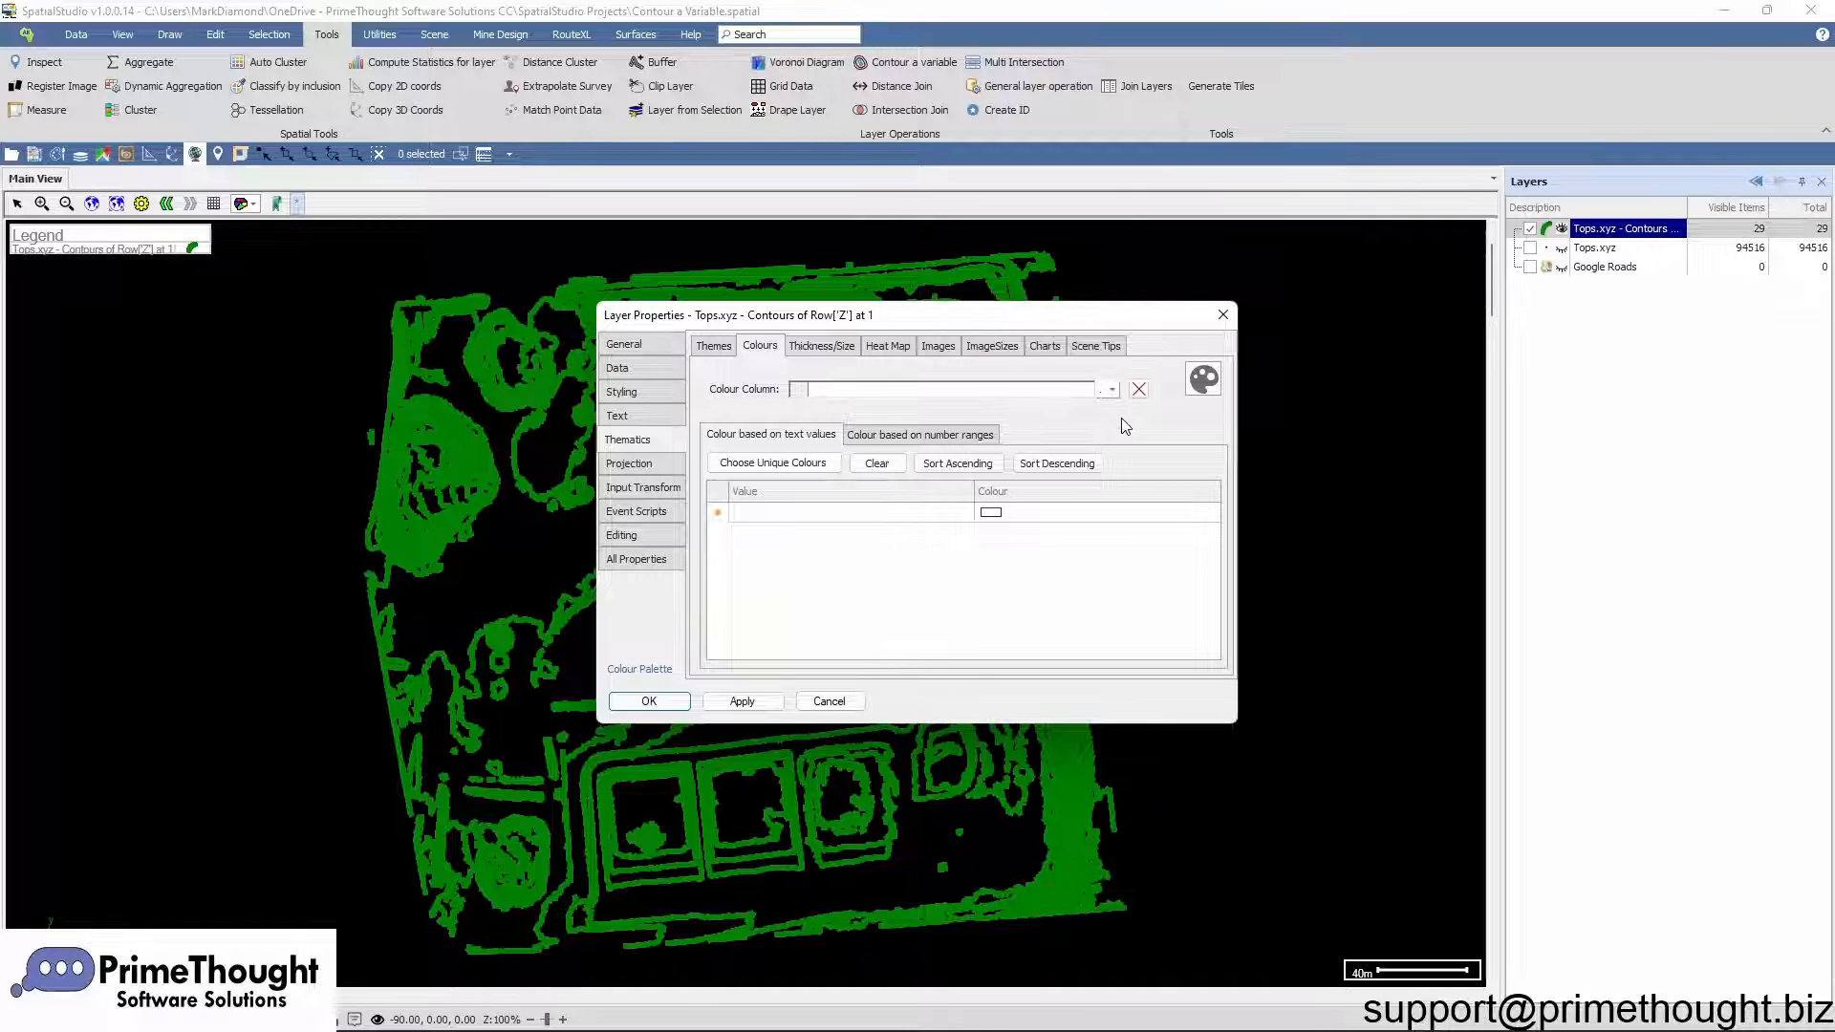
pyautogui.click(1113, 390)
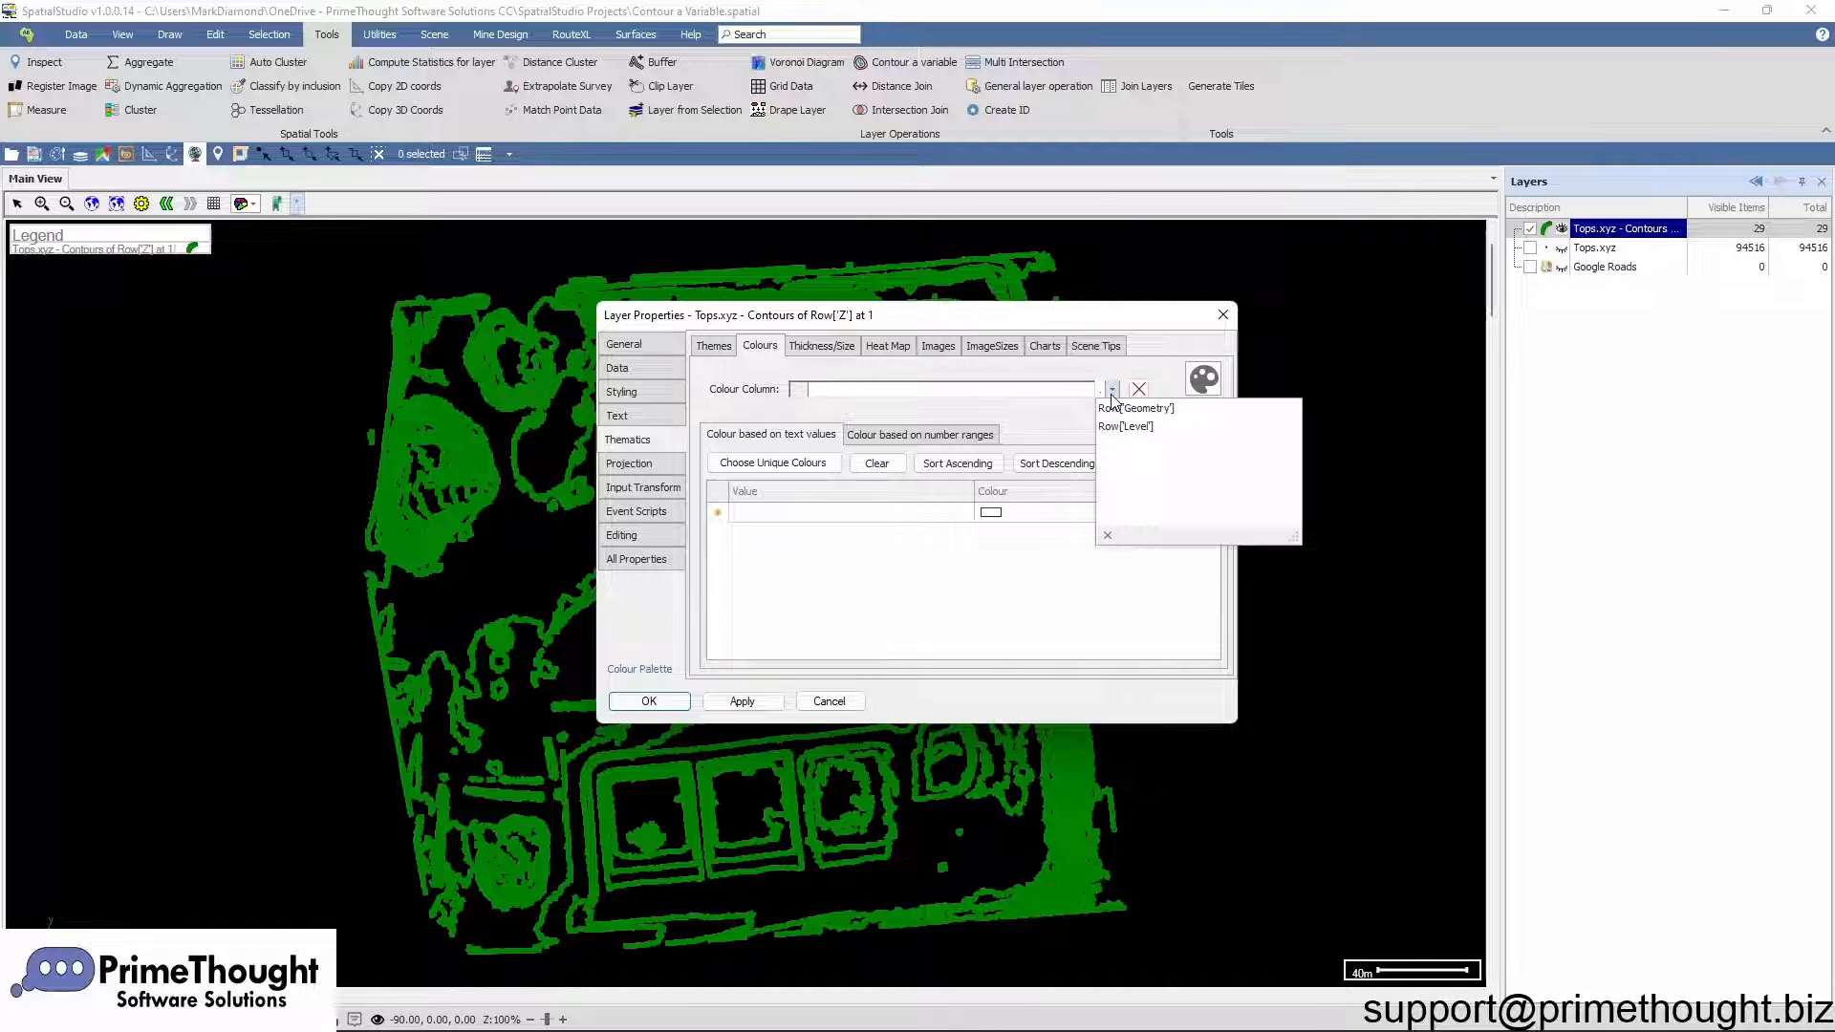
pyautogui.click(1151, 428)
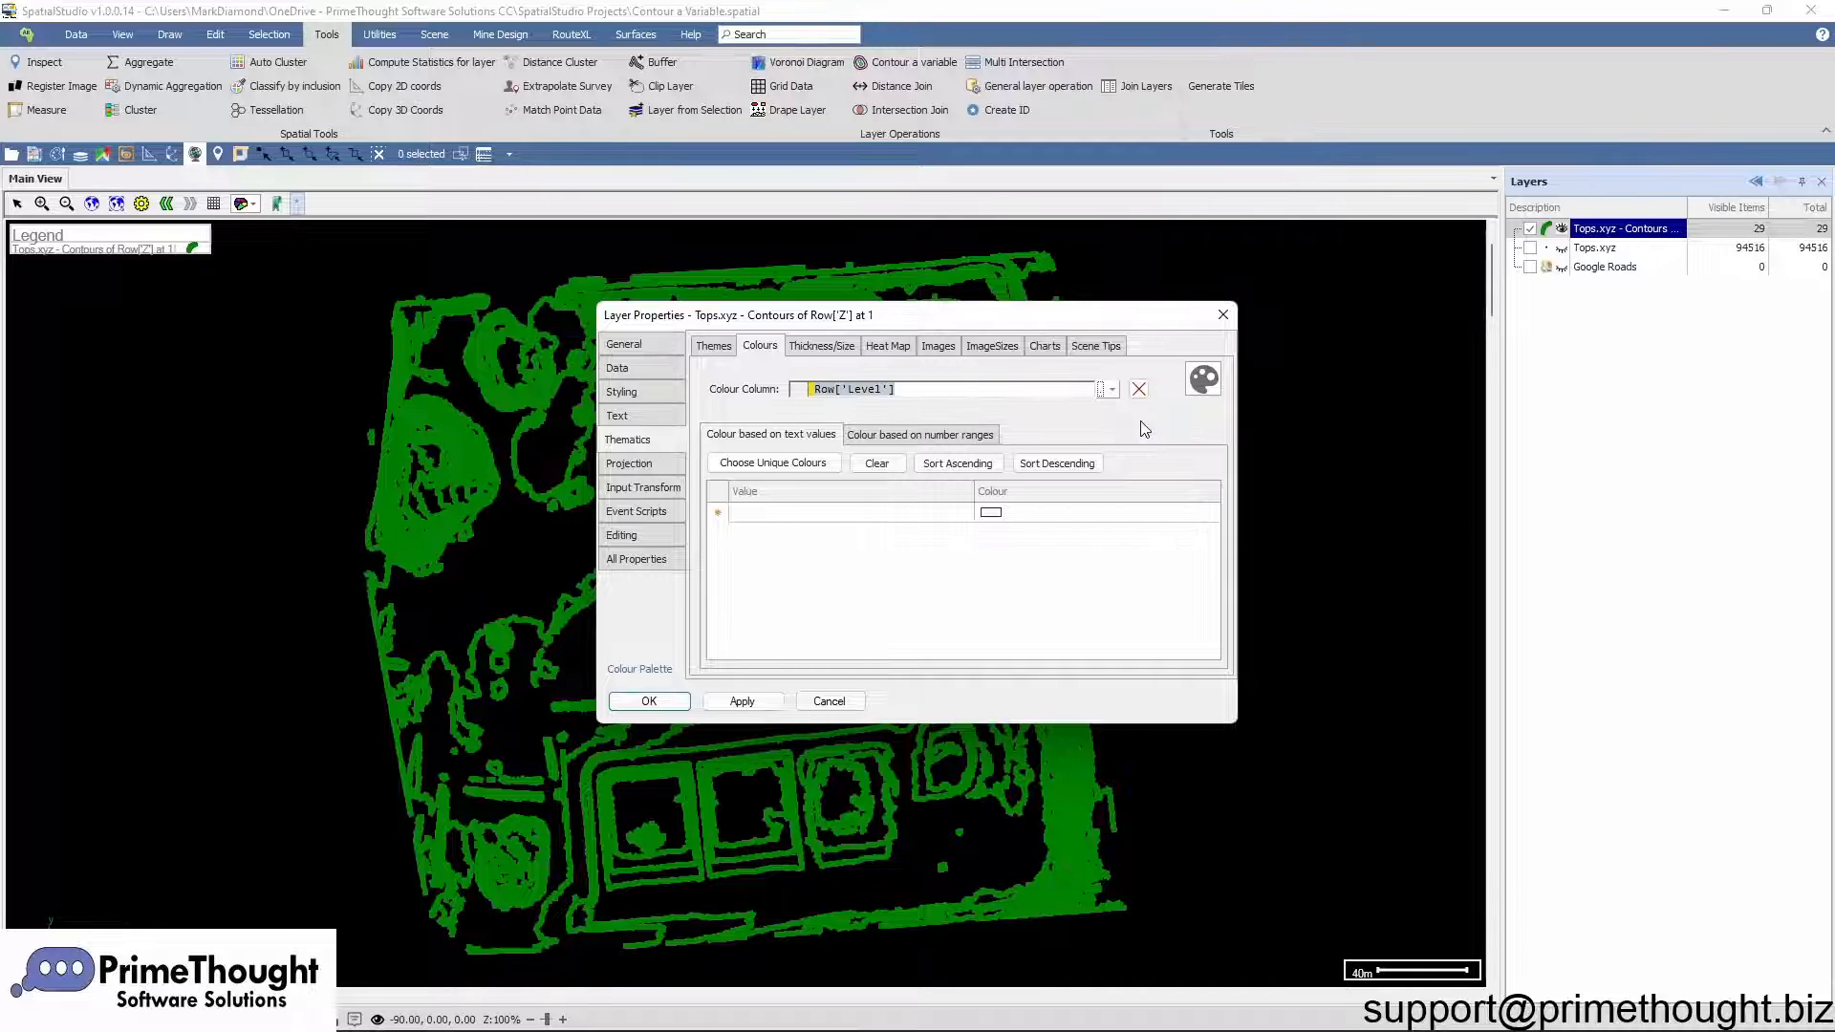
pyautogui.click(889, 437)
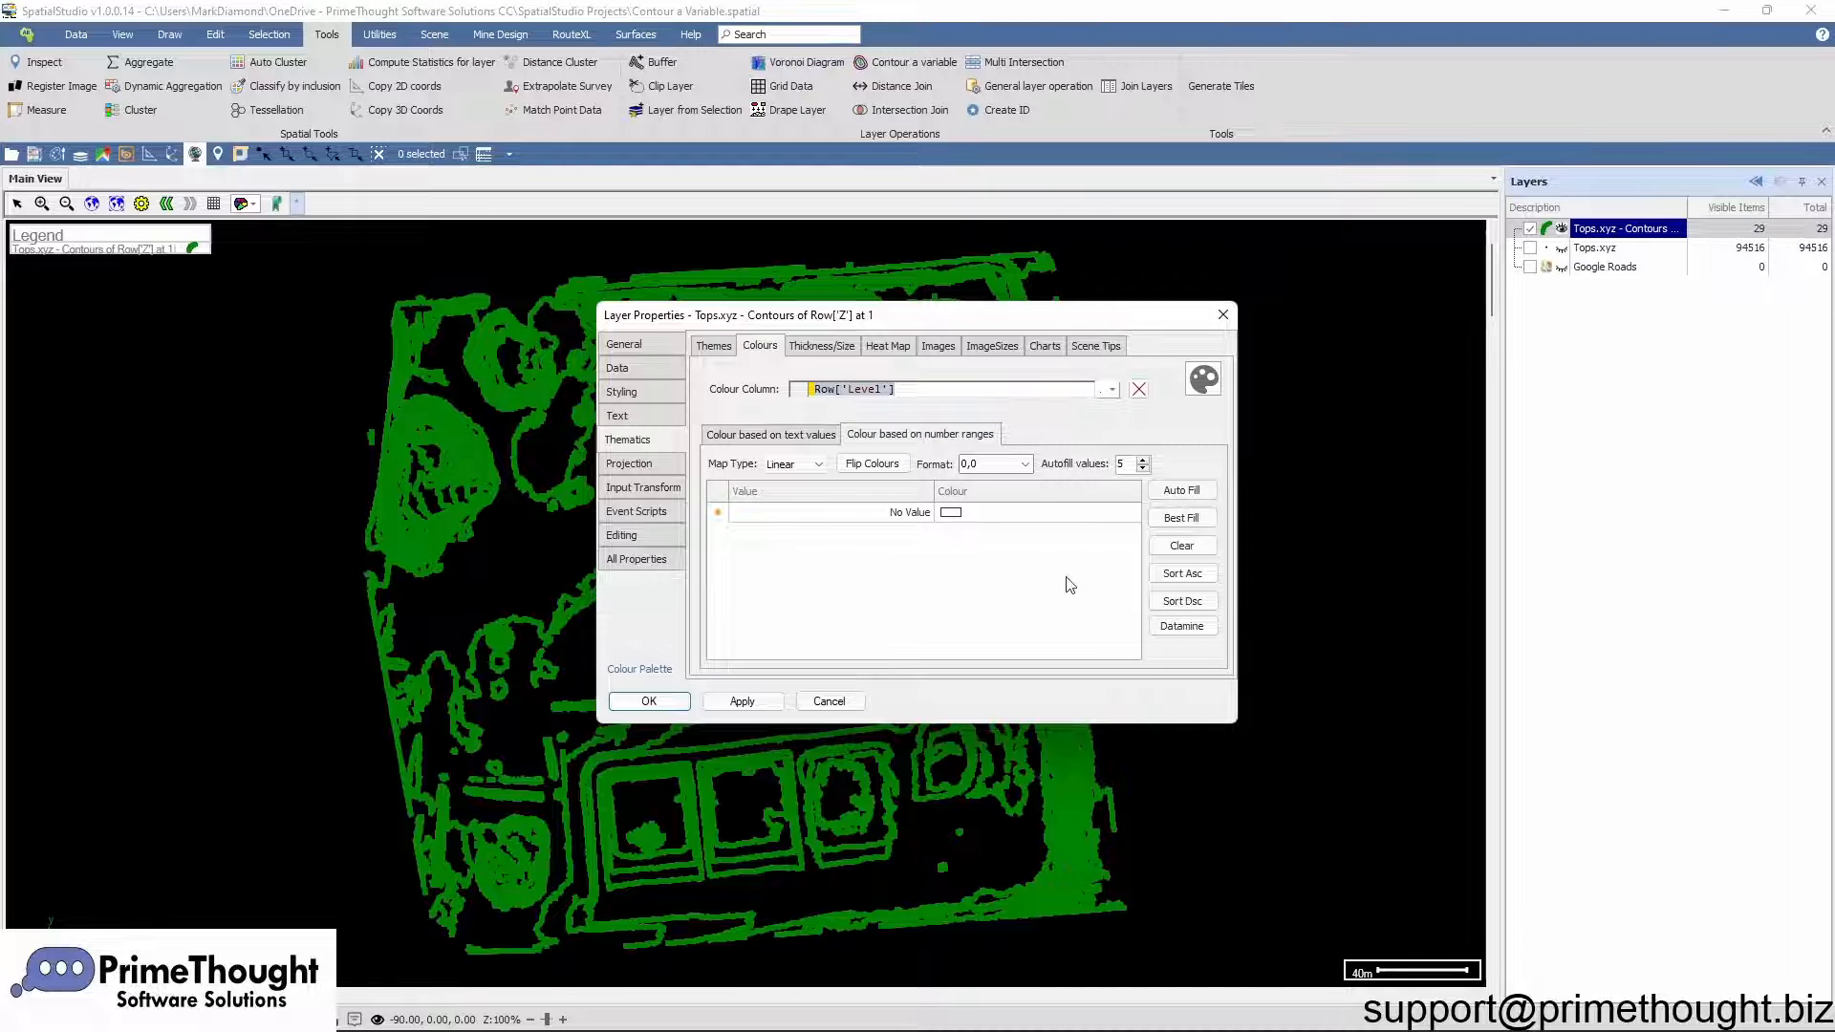
pyautogui.click(1181, 517)
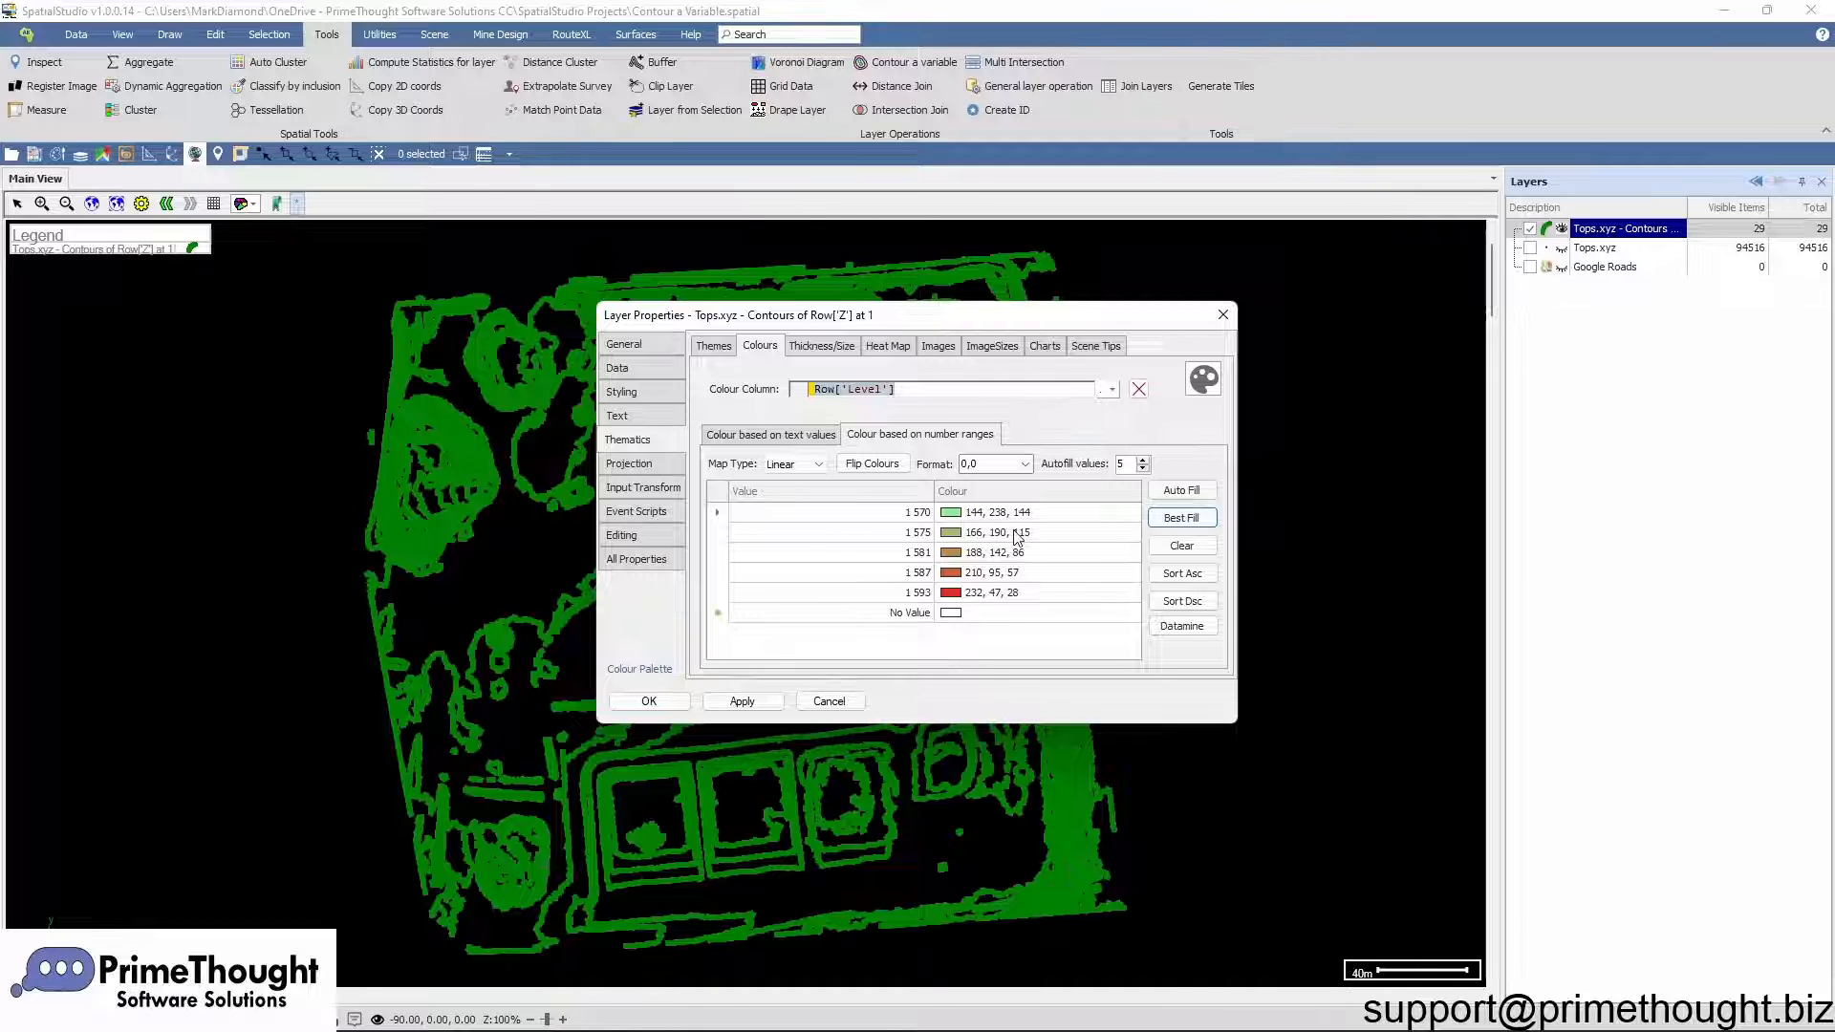
# Step: Apply the RedtoGreen colour palette to the ranges, flip the colours and confirm the properties
pyautogui.click(963, 538)
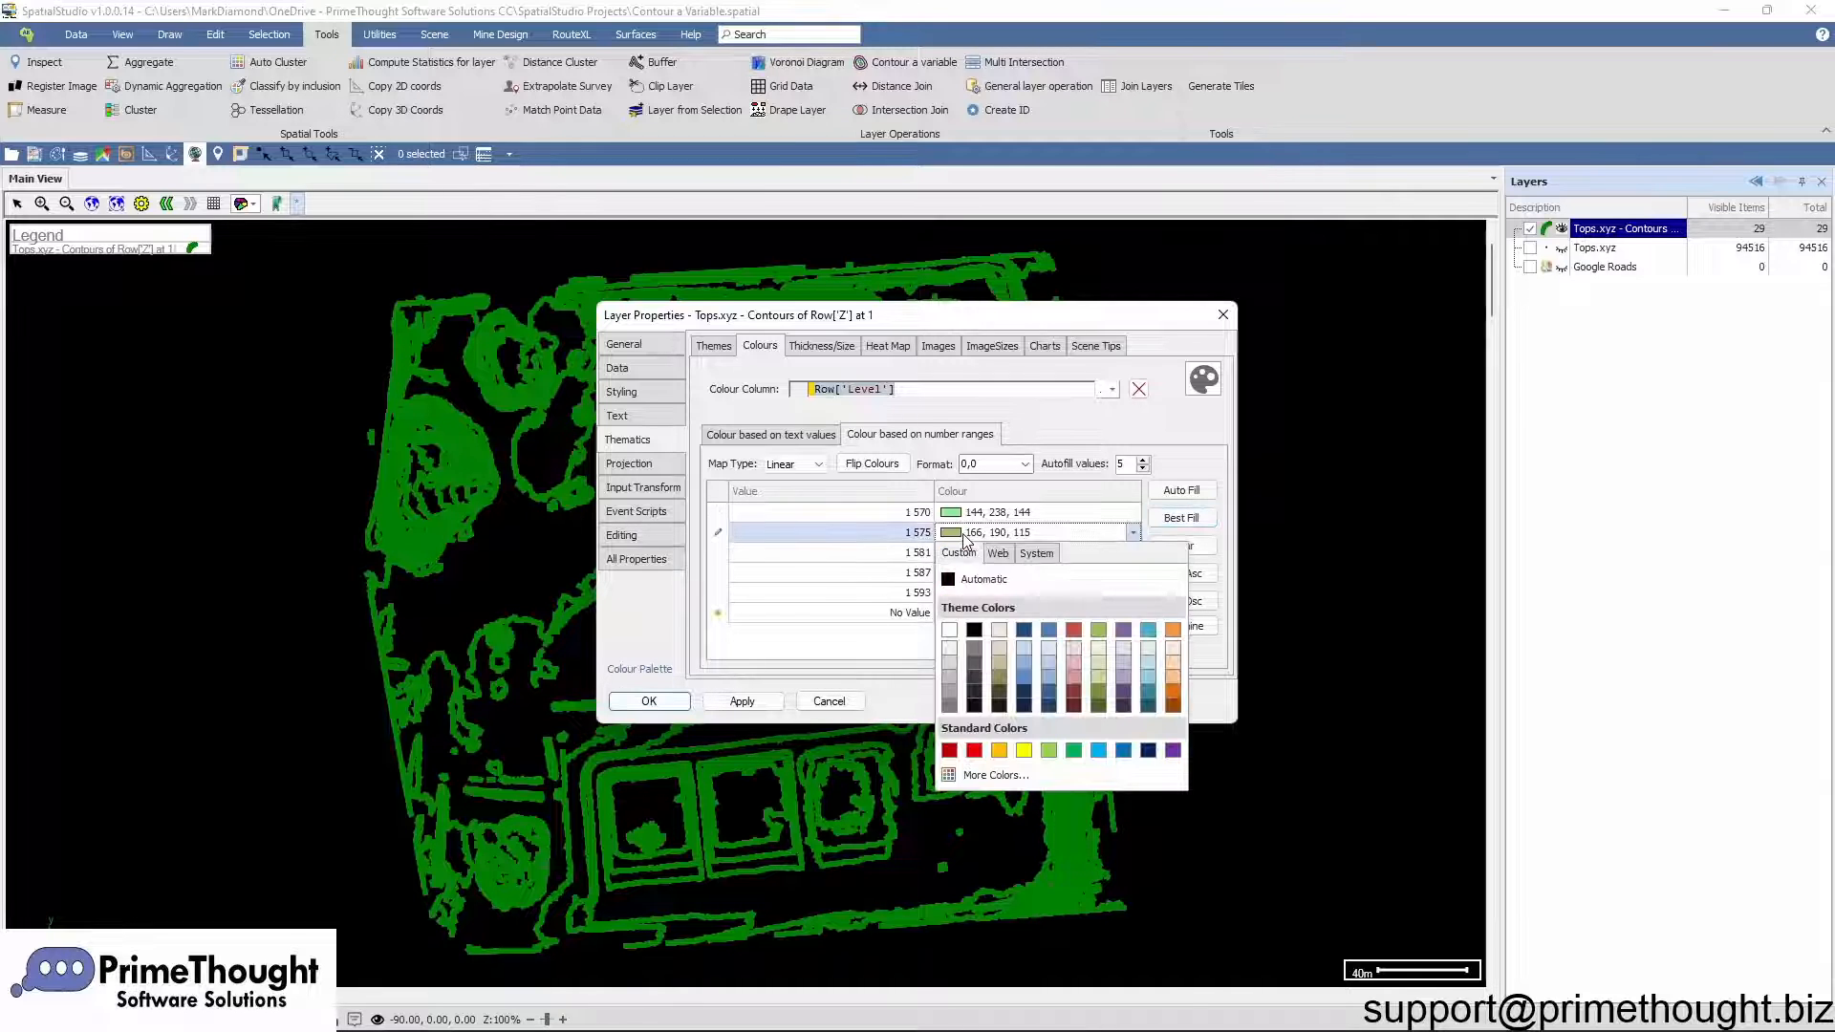
pyautogui.click(953, 536)
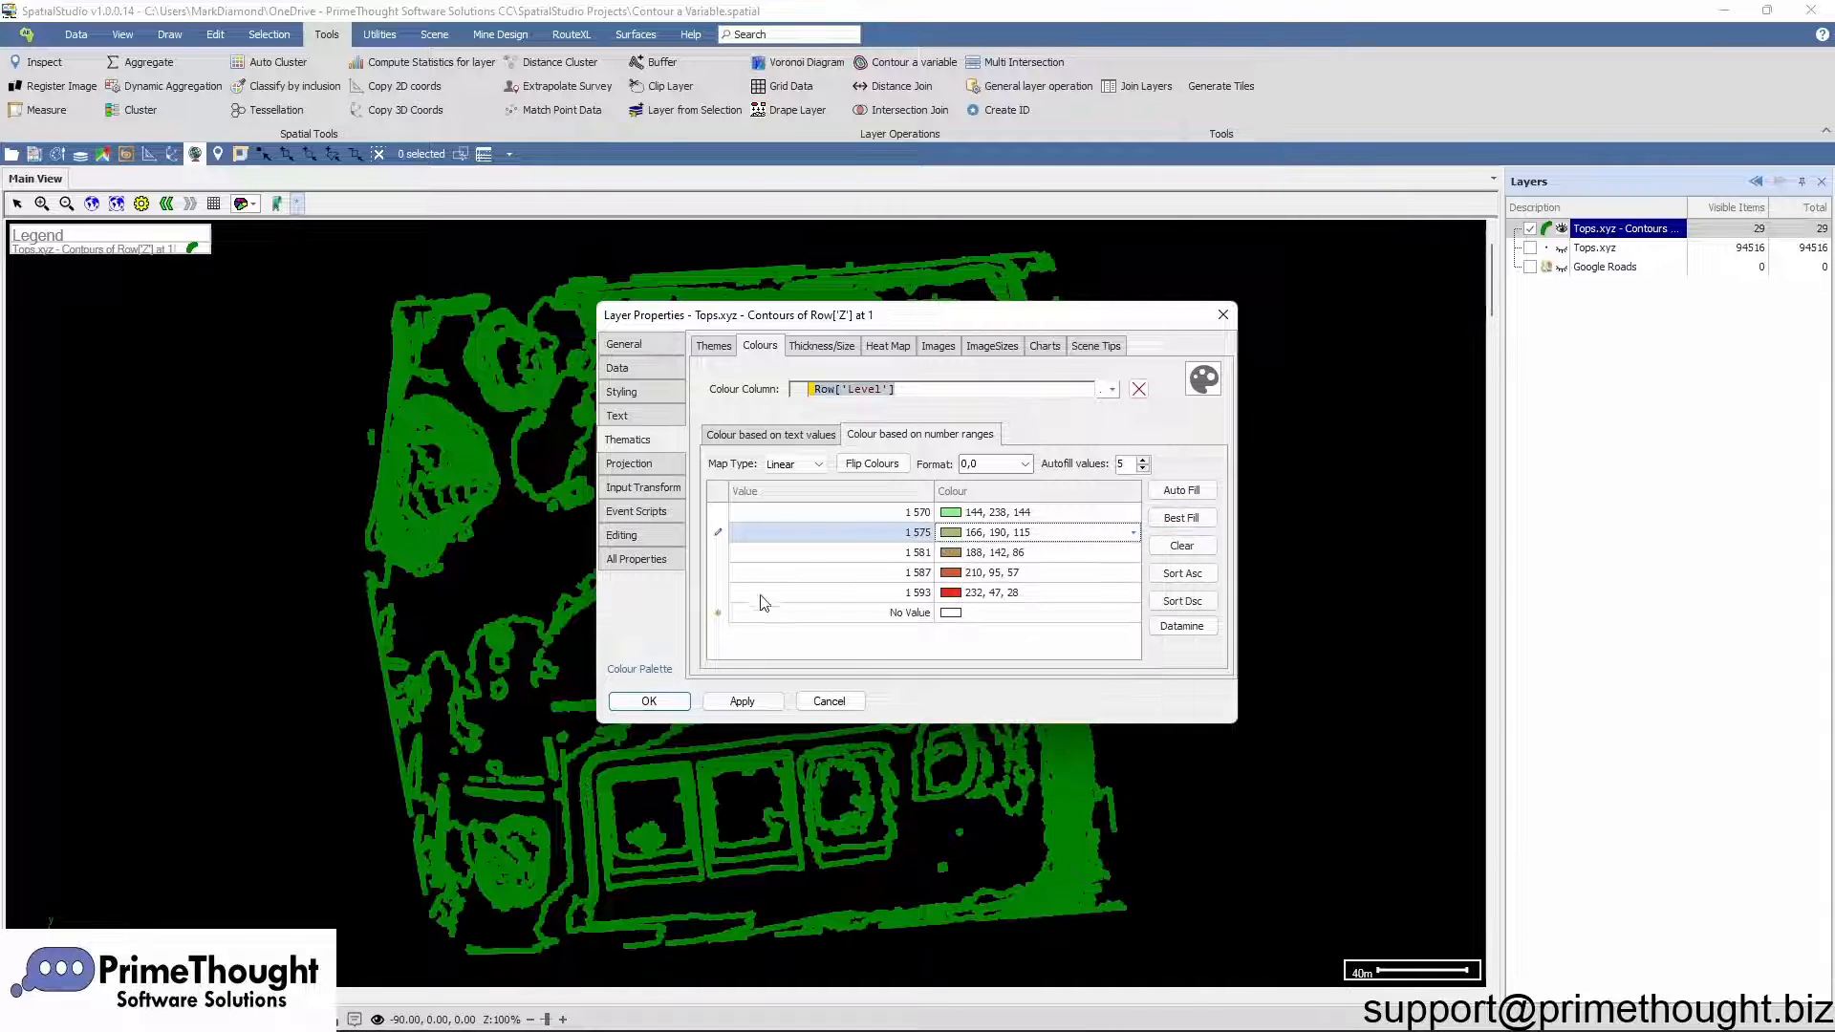
pyautogui.click(640, 667)
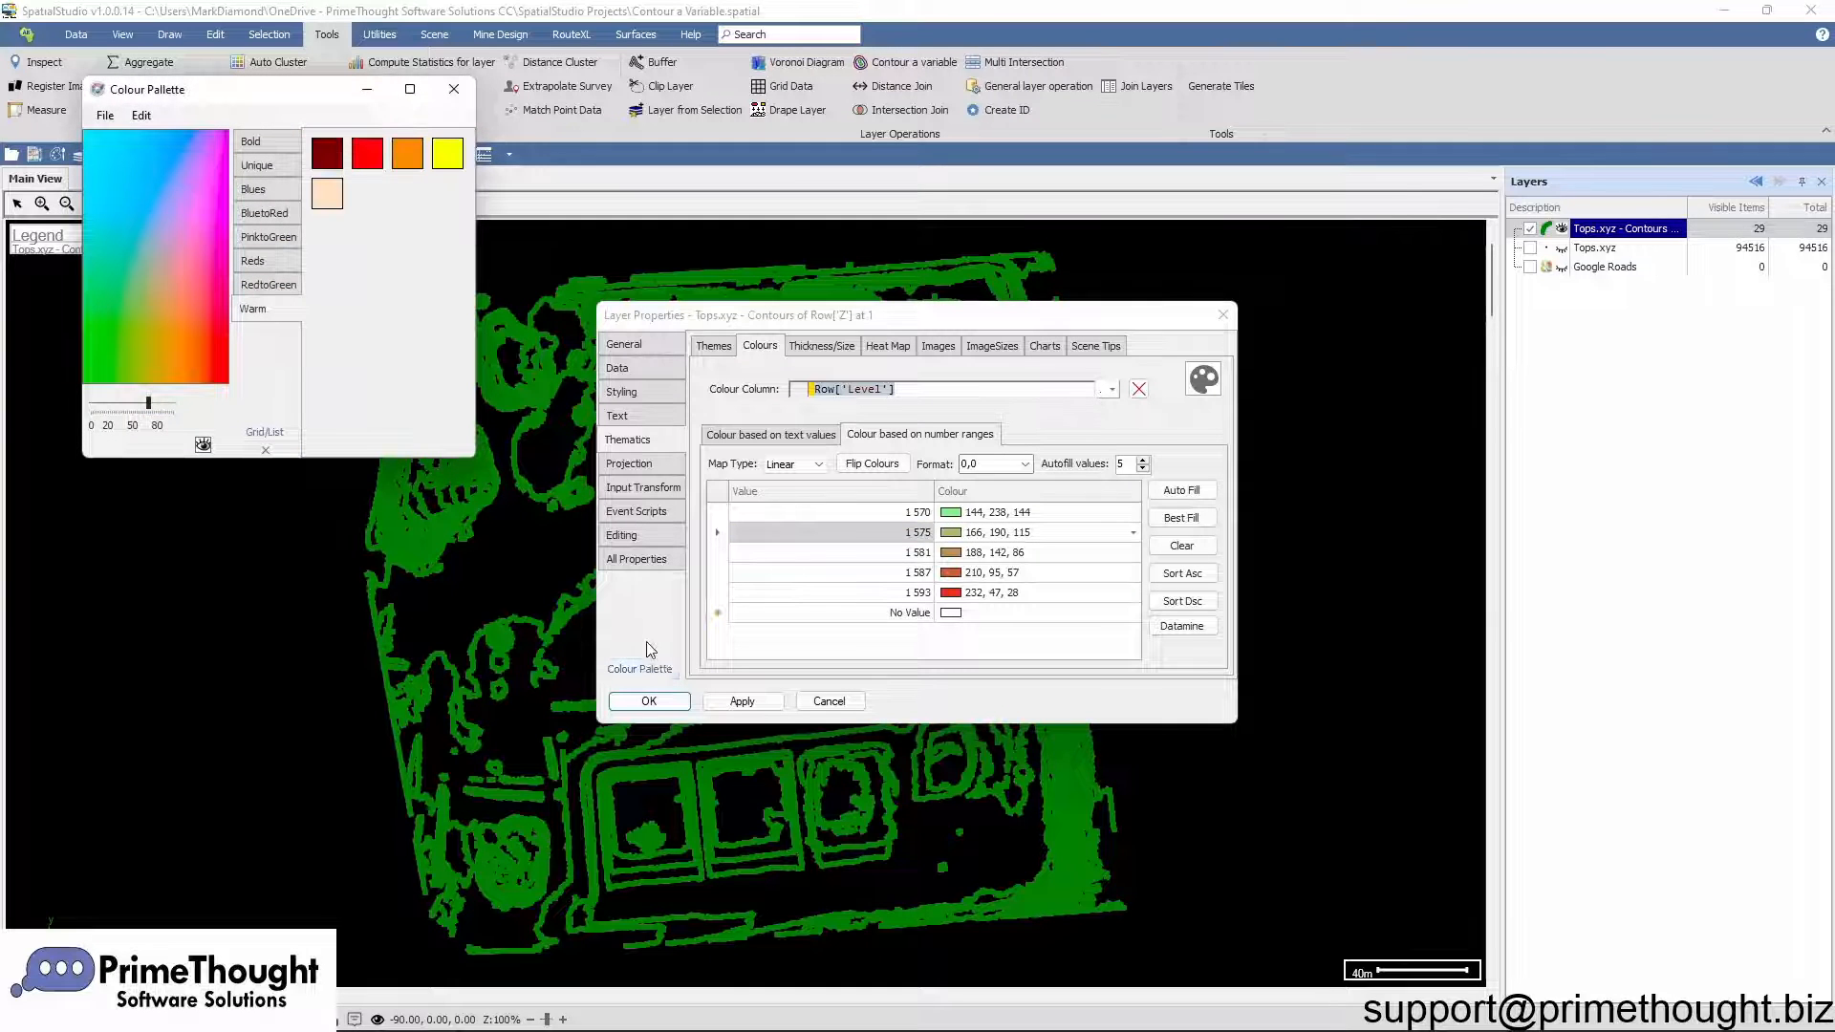
pyautogui.click(284, 287)
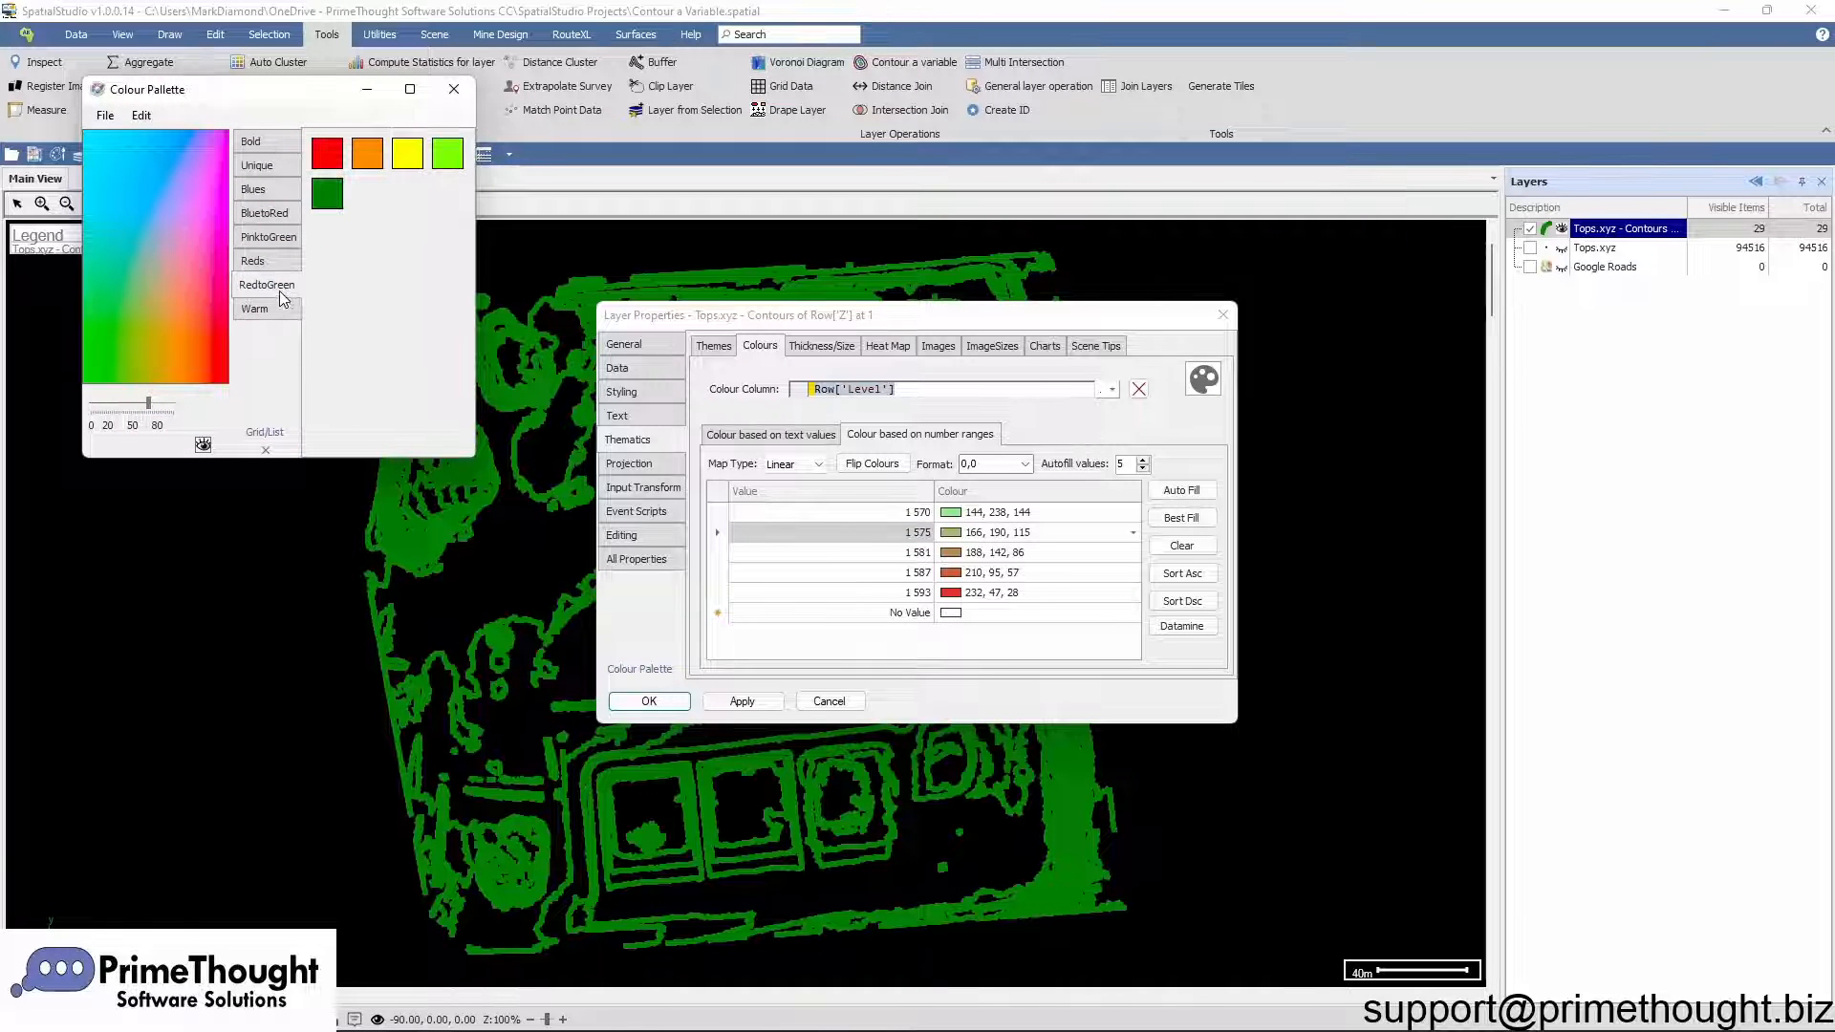
pyautogui.moveTo(279, 290); pyautogui.dragTo(952, 515)
pyautogui.click(454, 88)
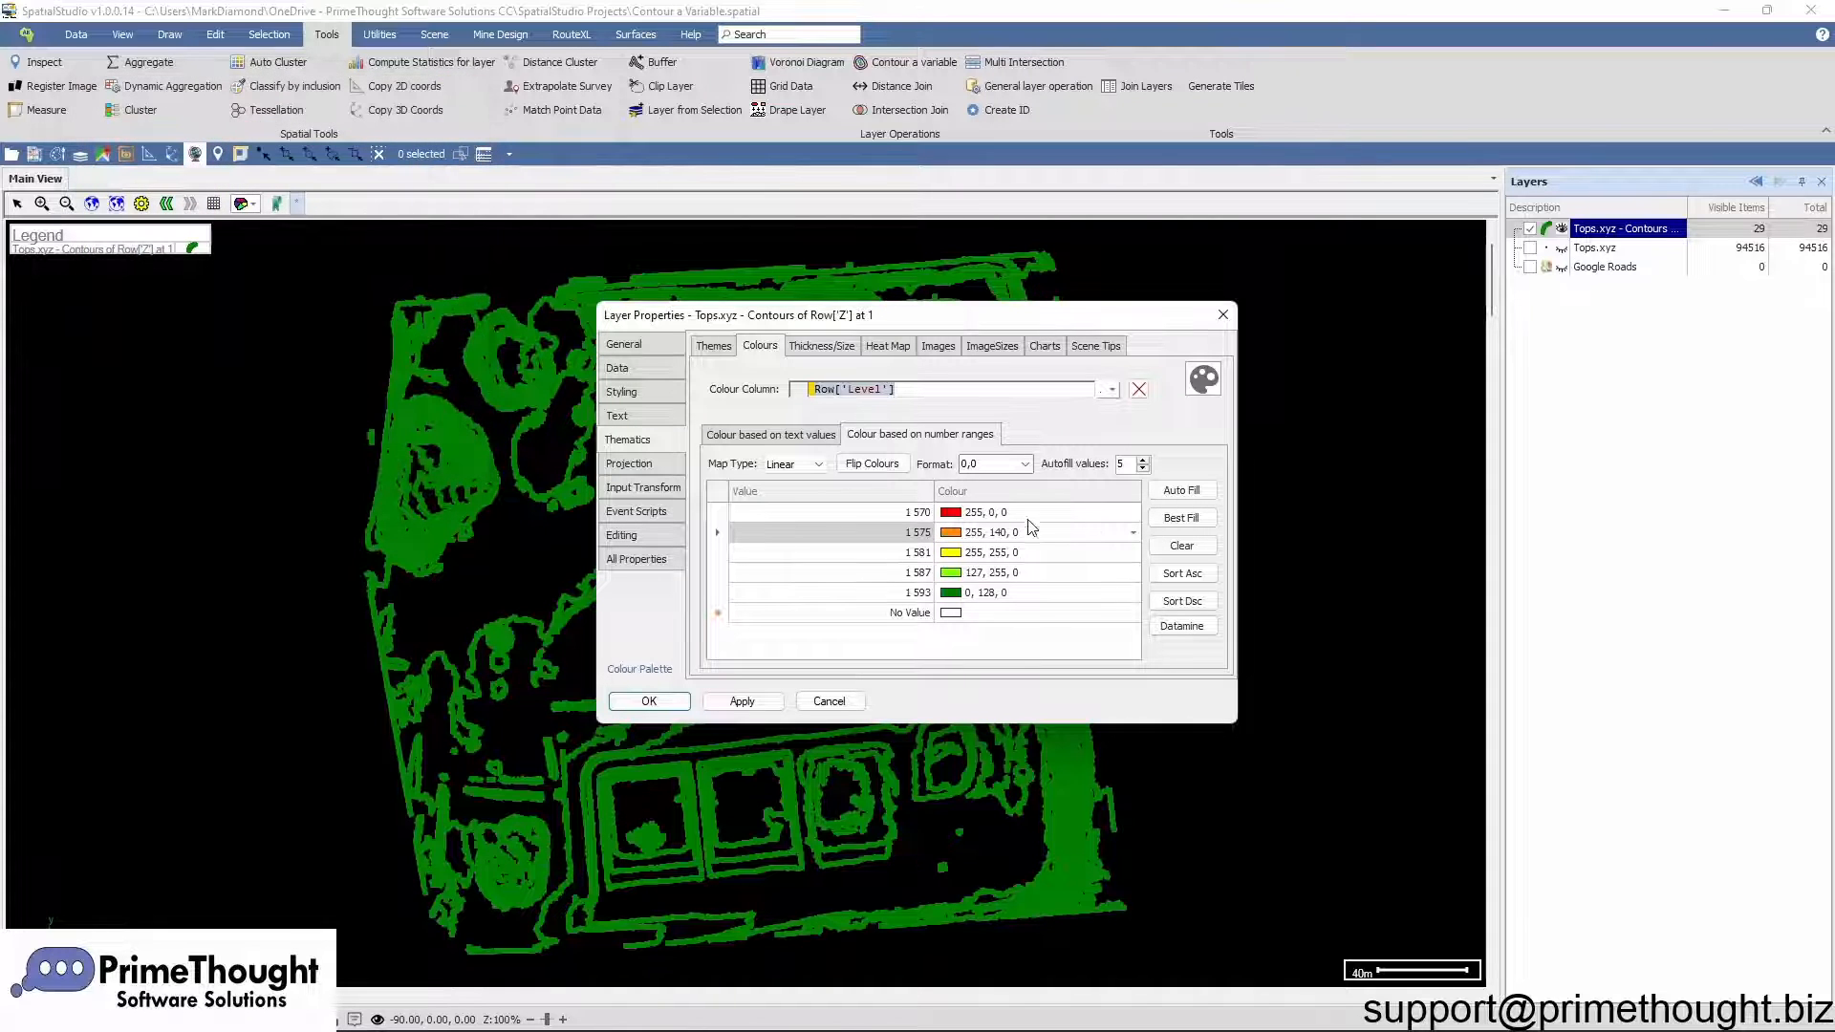
pyautogui.click(879, 464)
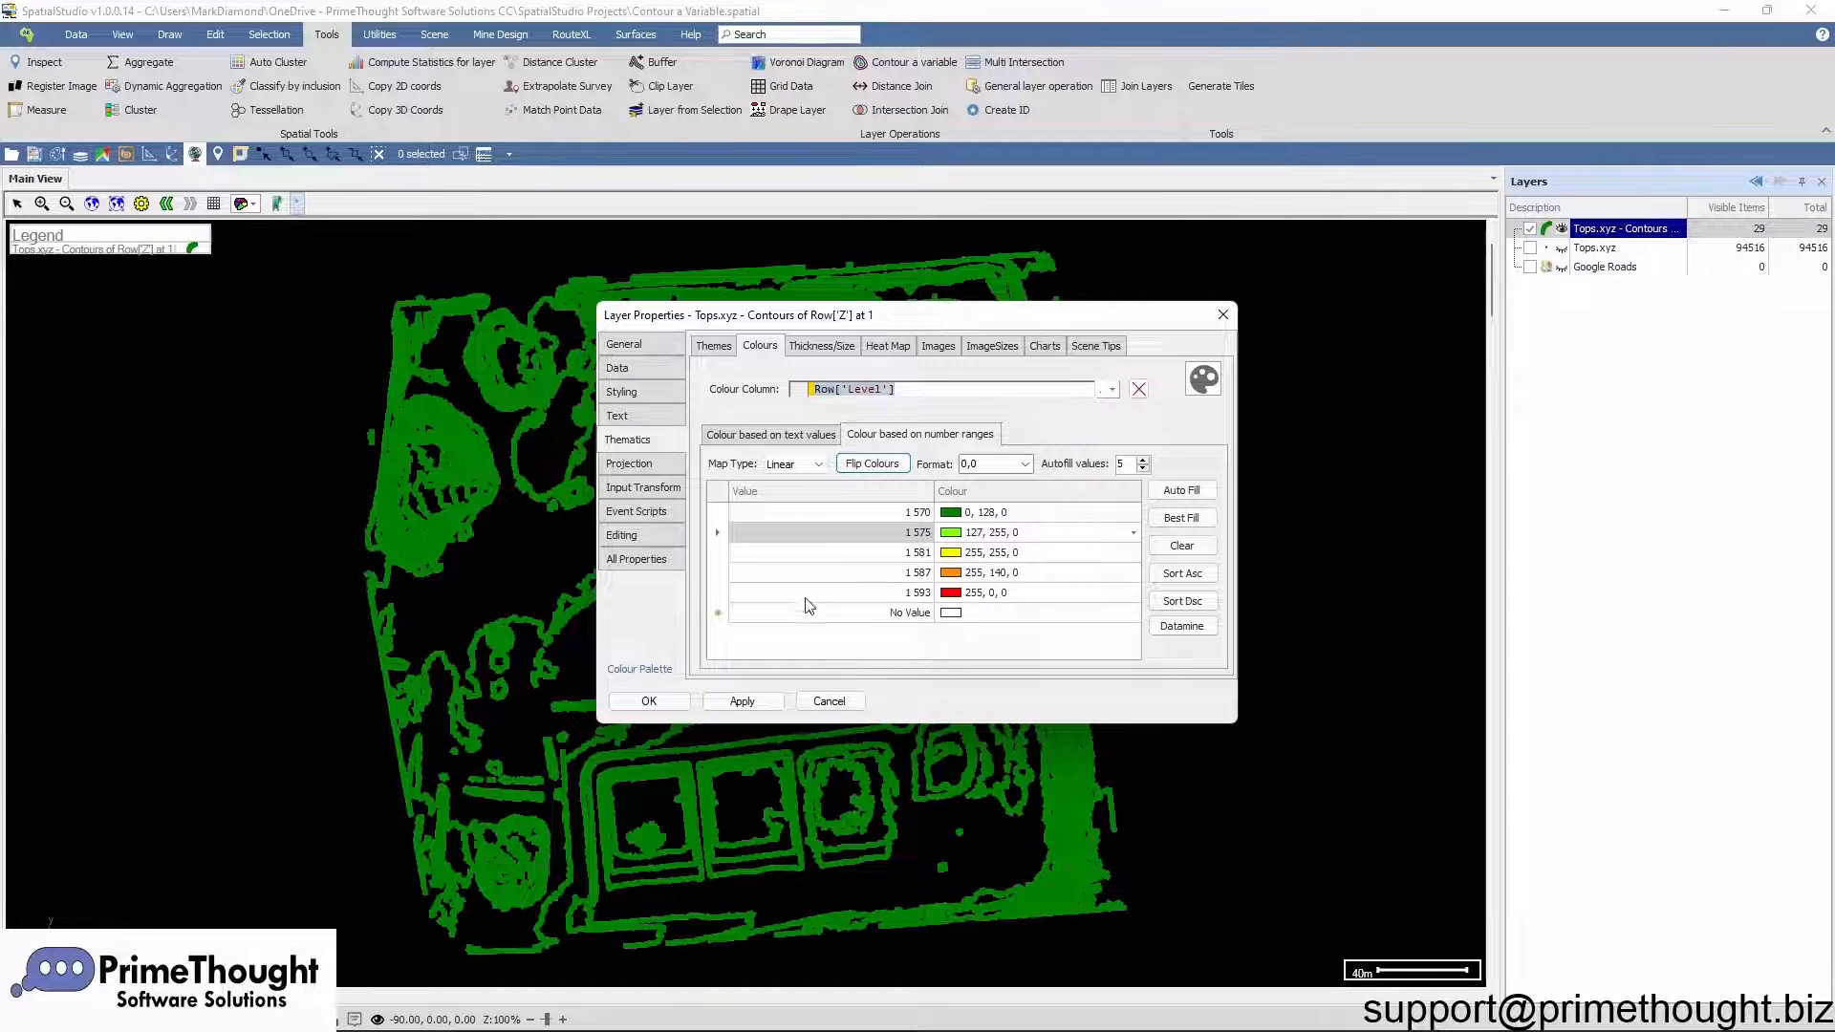
pyautogui.click(649, 701)
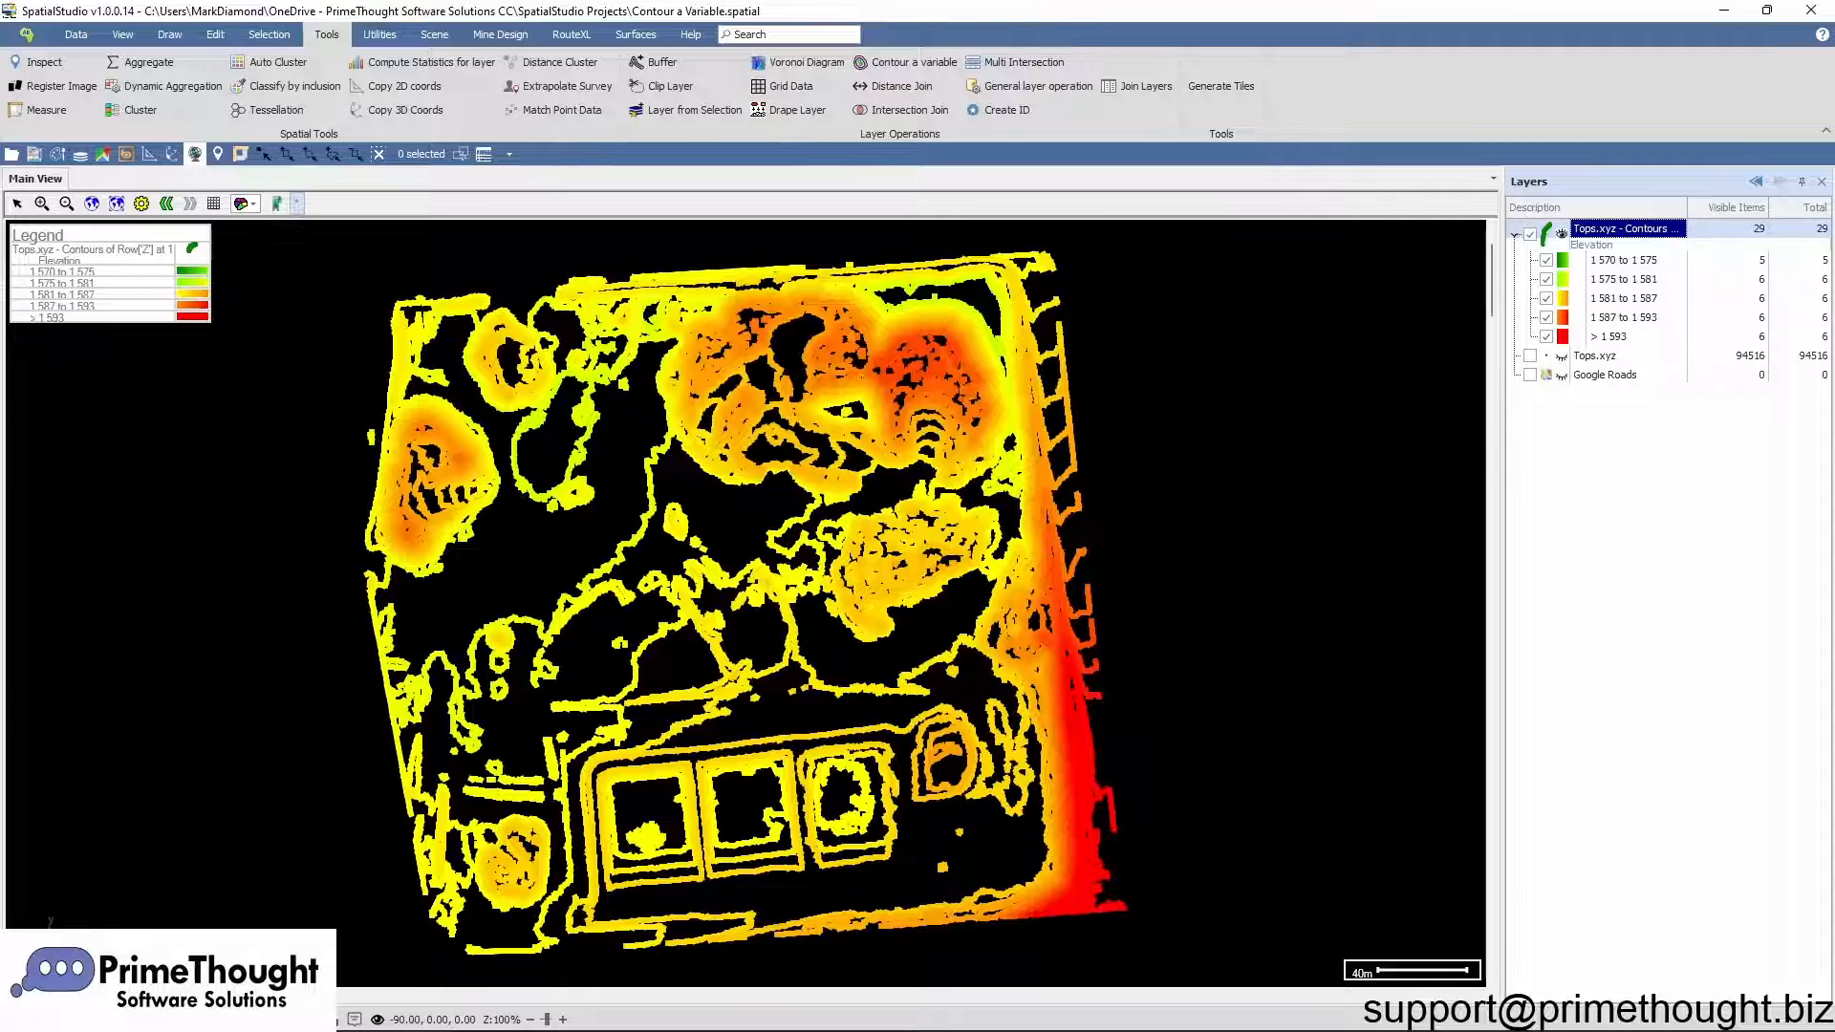
# Step: Toggle the elevation range checkboxes to show only the 1 570 to 1 575 and 1 575 to 1 581 ranges
pyautogui.click(1635, 267)
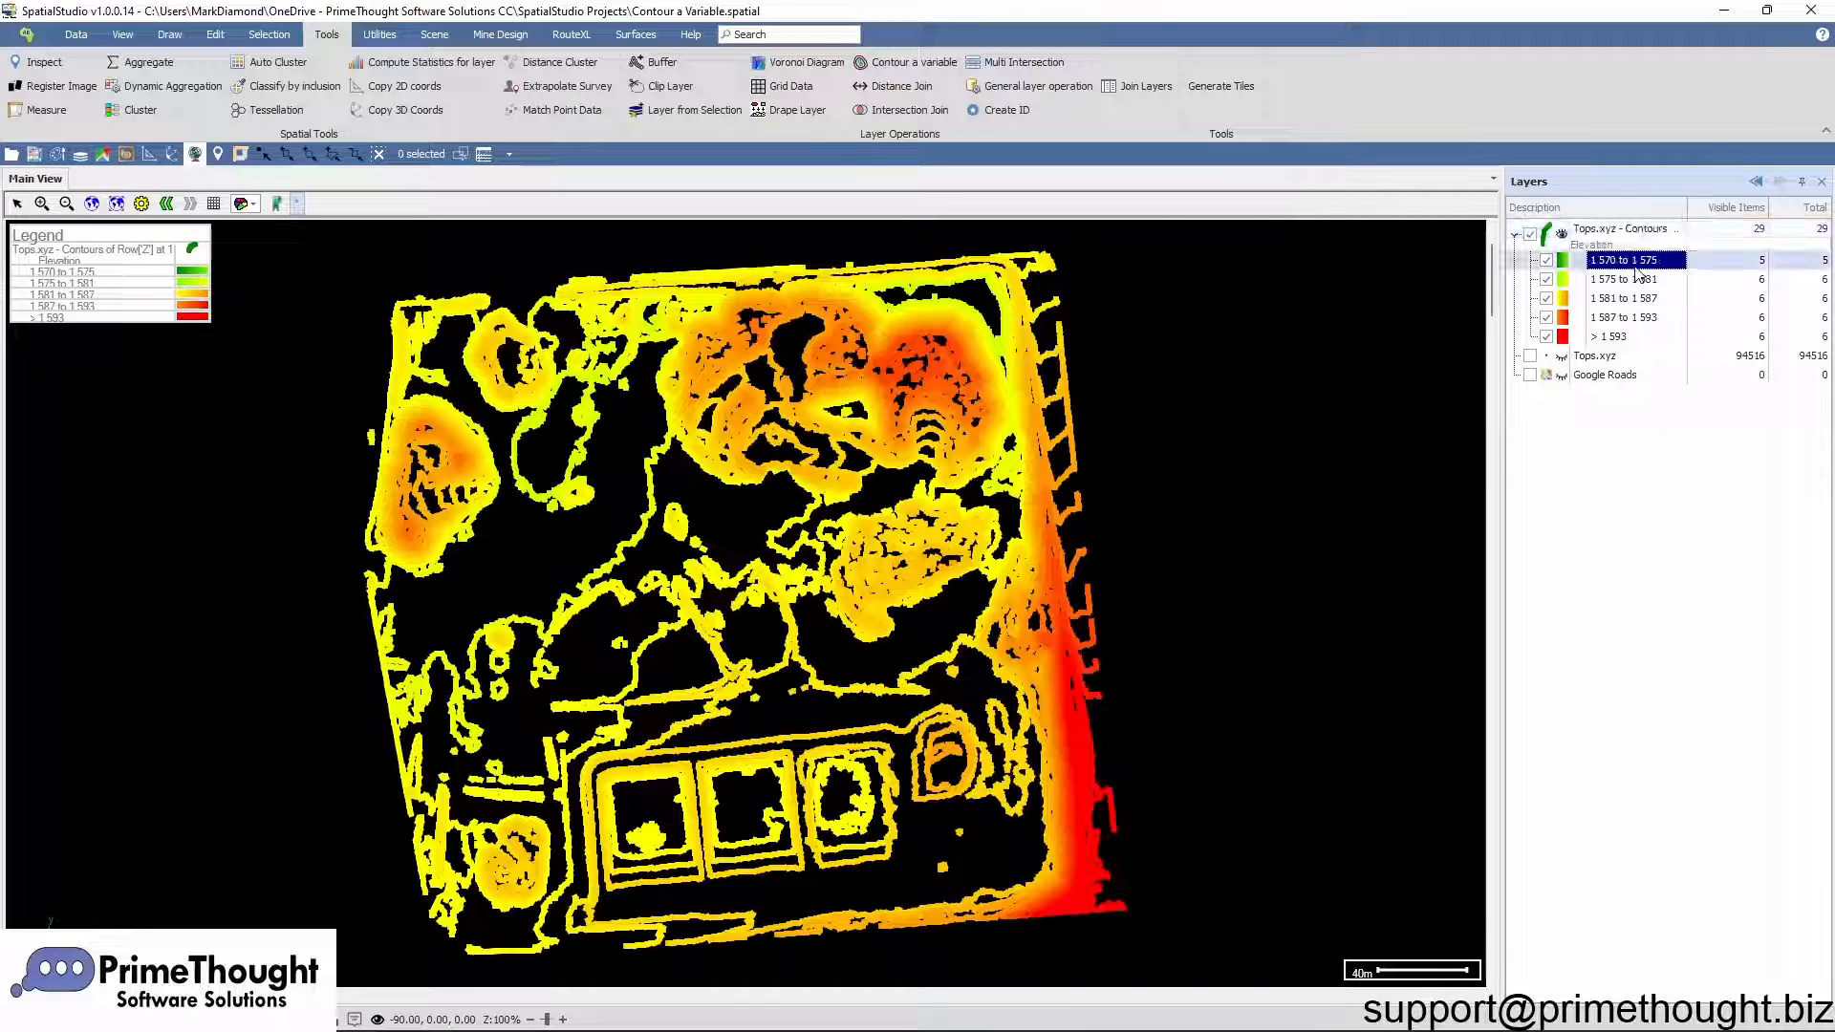
pyautogui.click(1547, 262)
pyautogui.click(1546, 317)
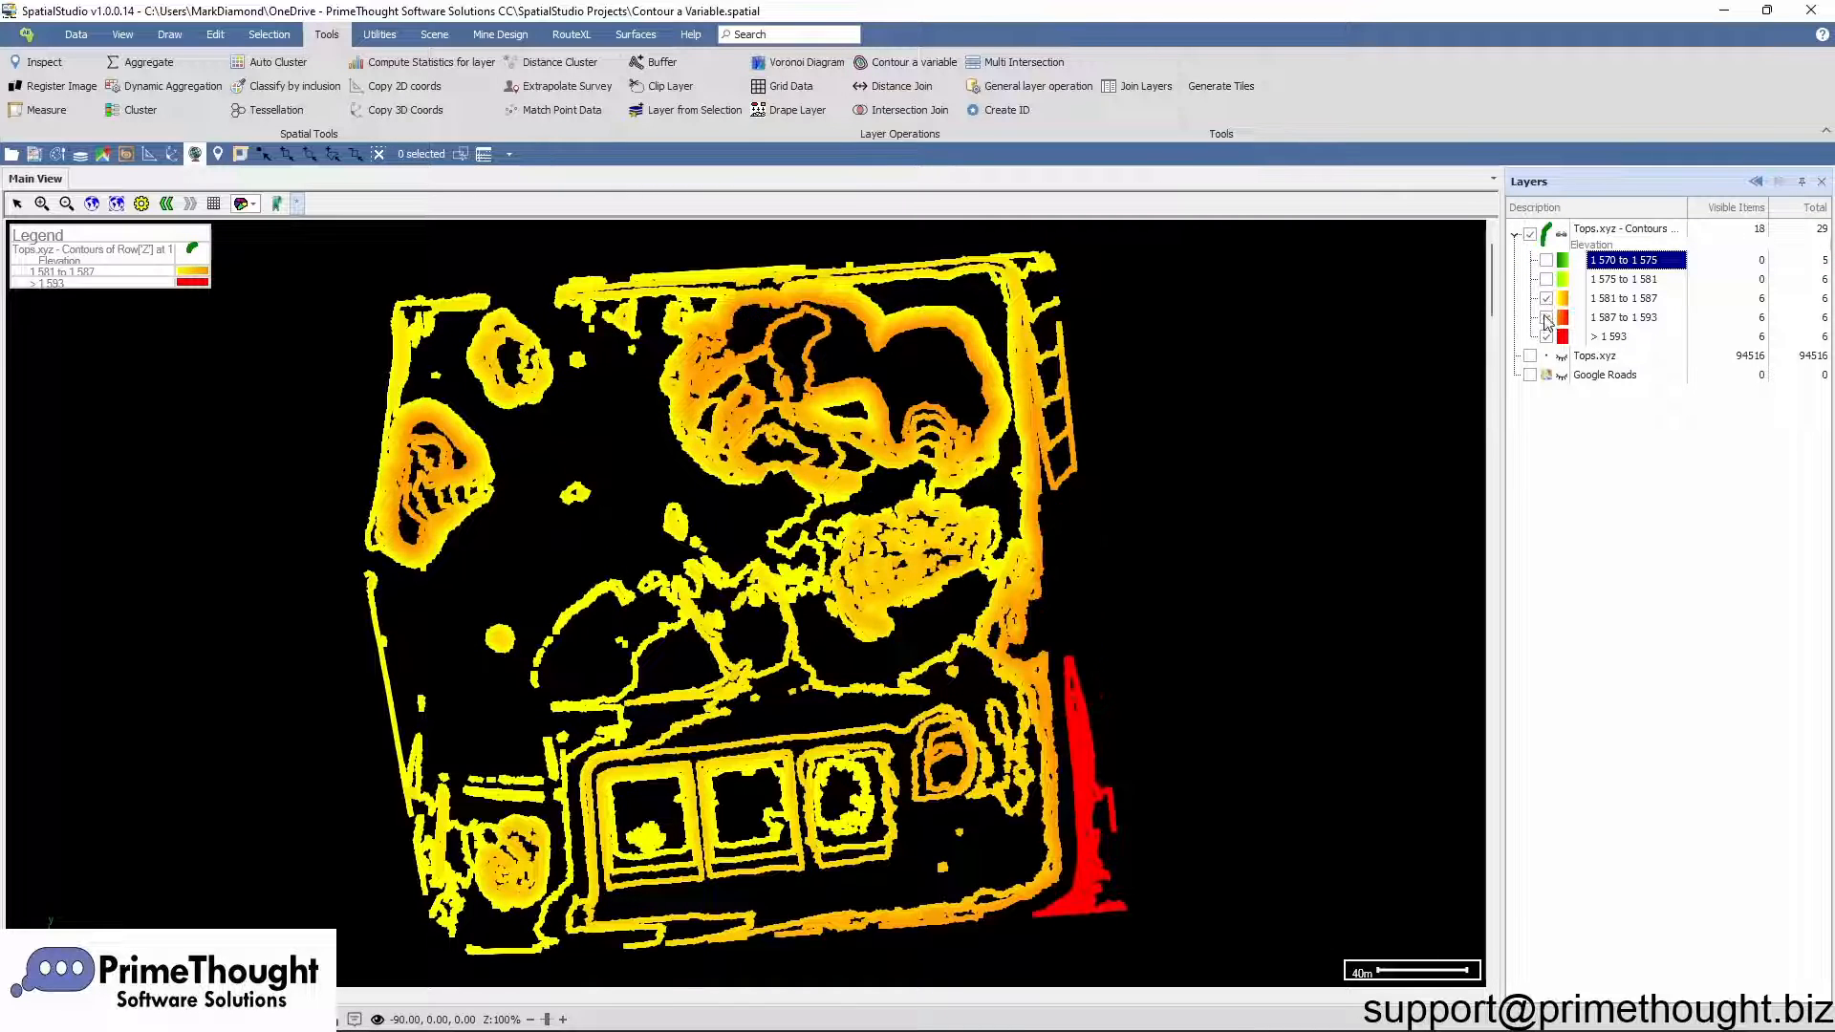
pyautogui.click(1546, 336)
pyautogui.click(1546, 299)
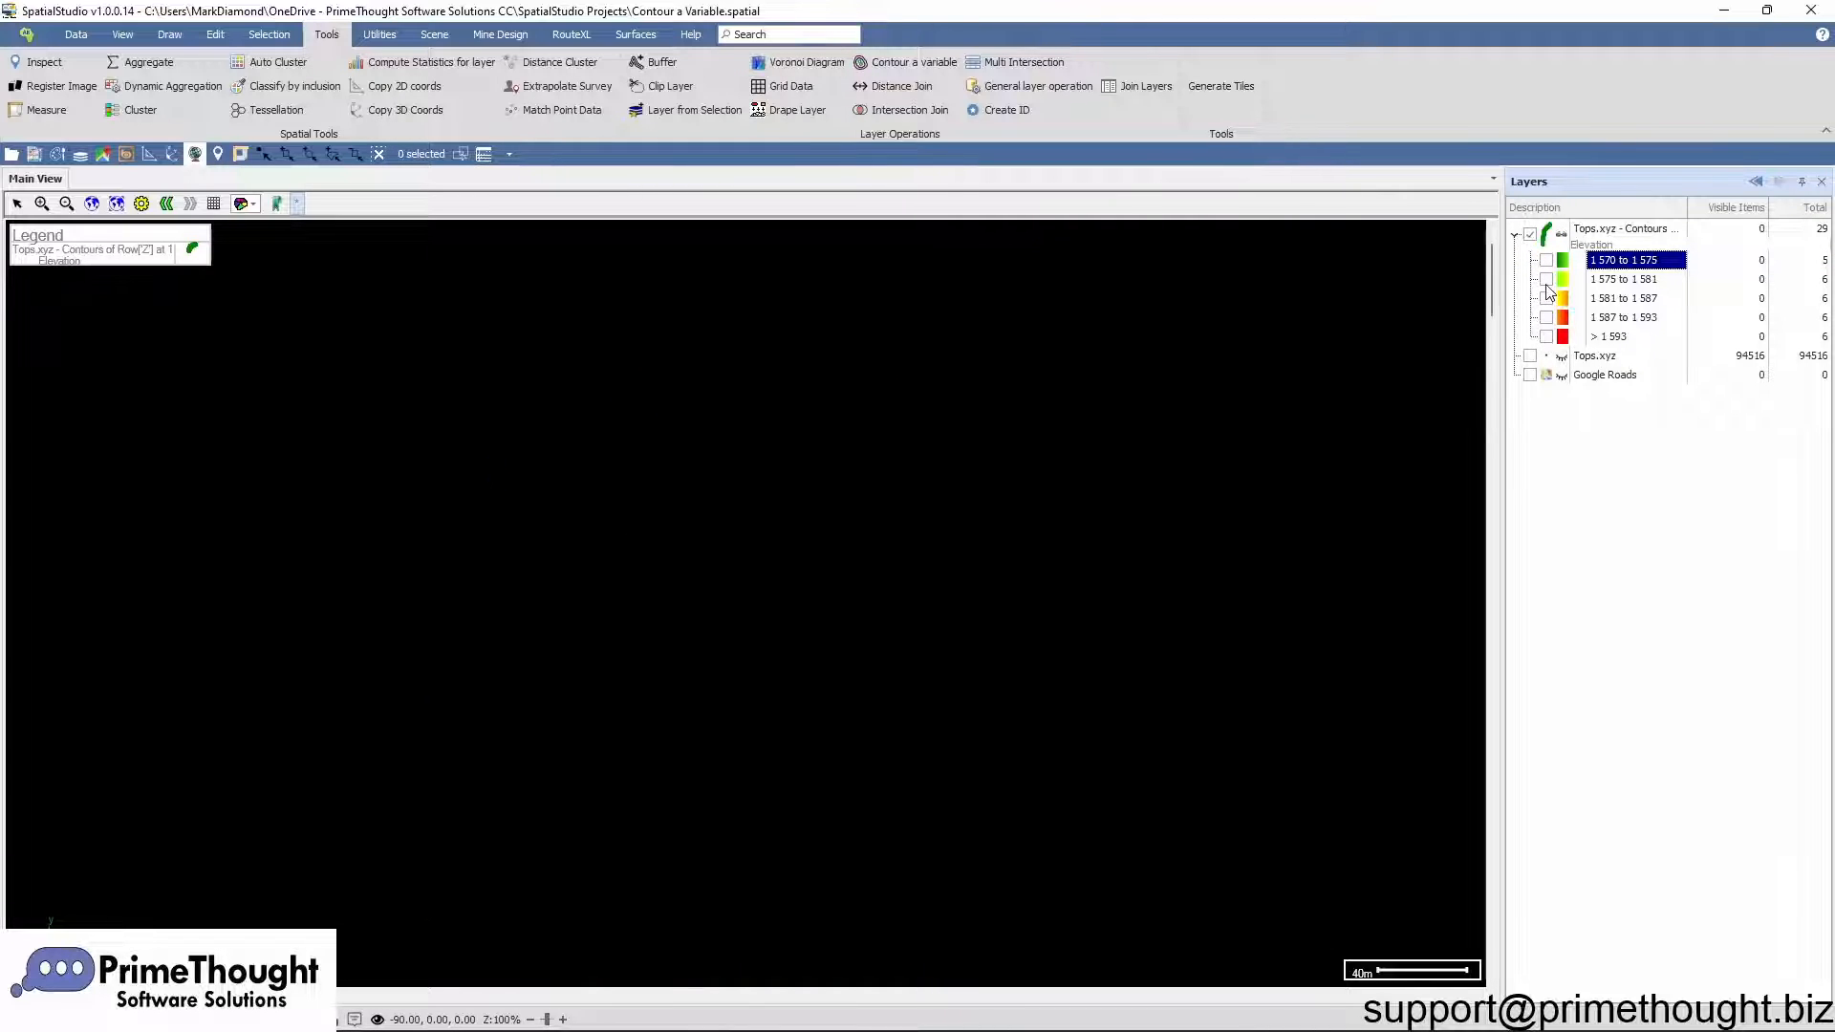
pyautogui.click(1546, 279)
pyautogui.click(1546, 260)
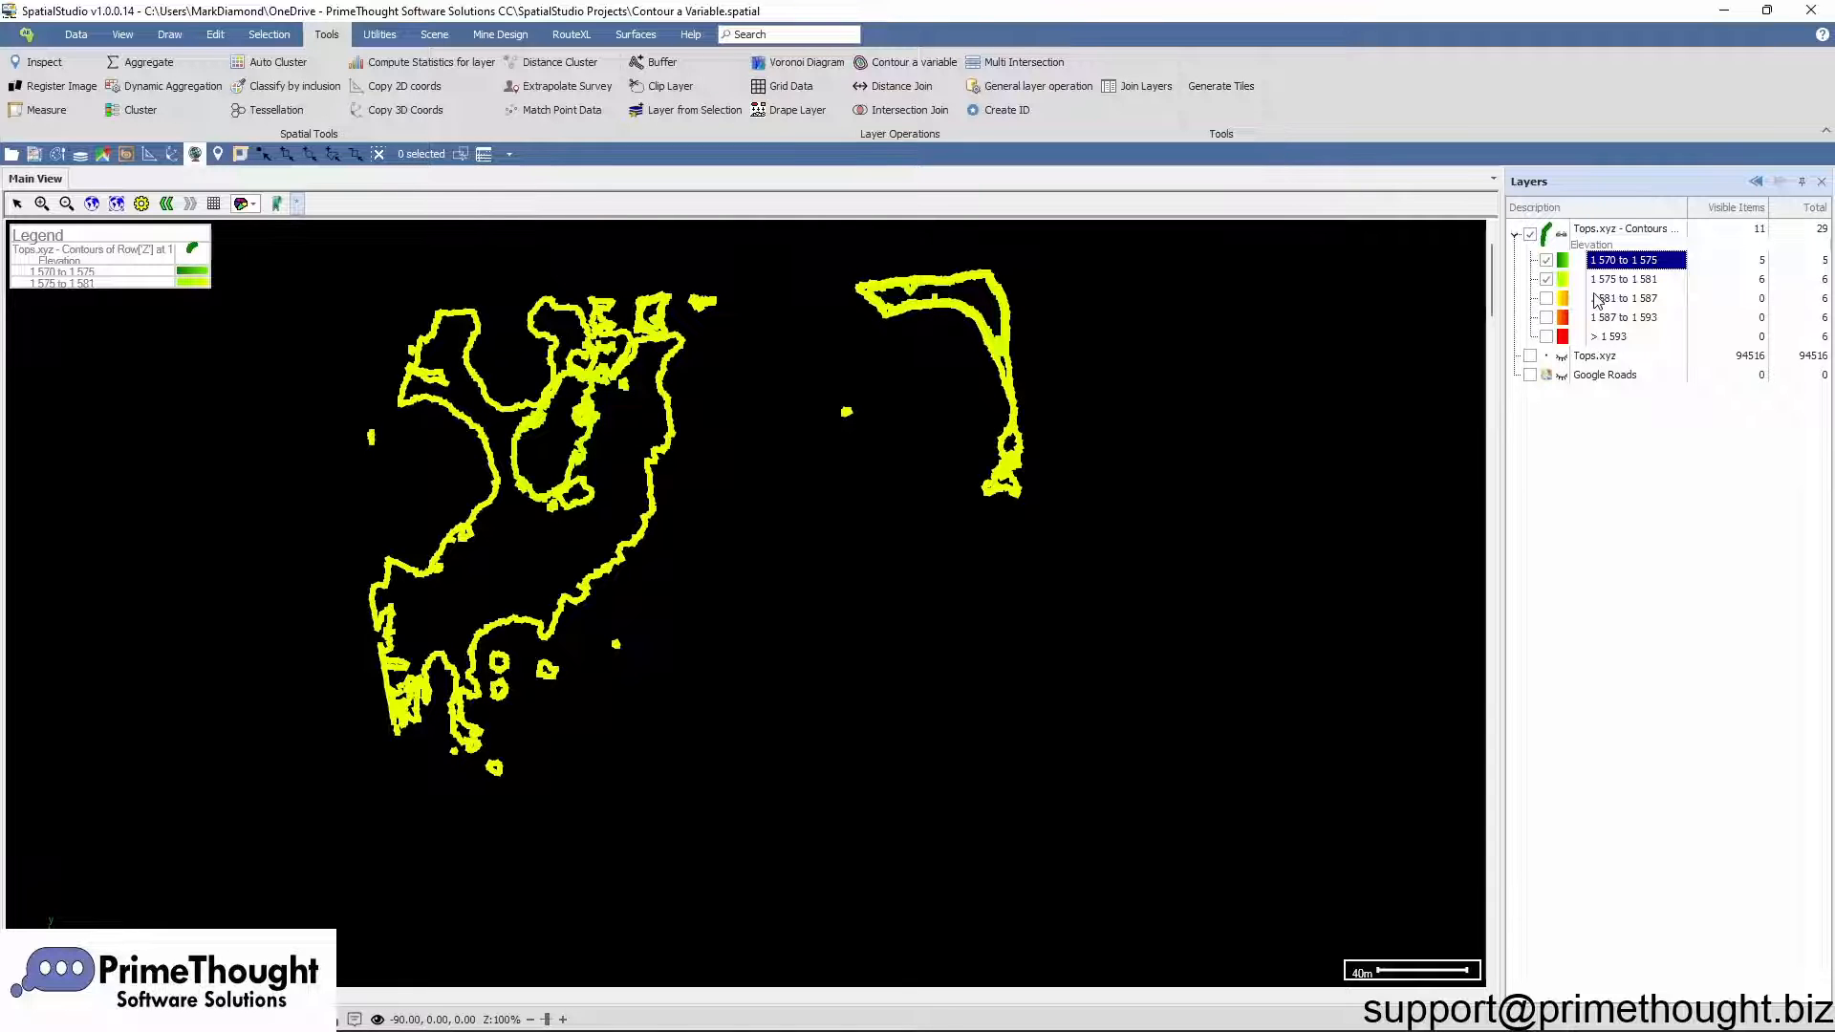
# Step: Isolate the 1 587 to 1 593 elevation range of the contour layer and zoom to fit it
pyautogui.rightClick(1620, 325)
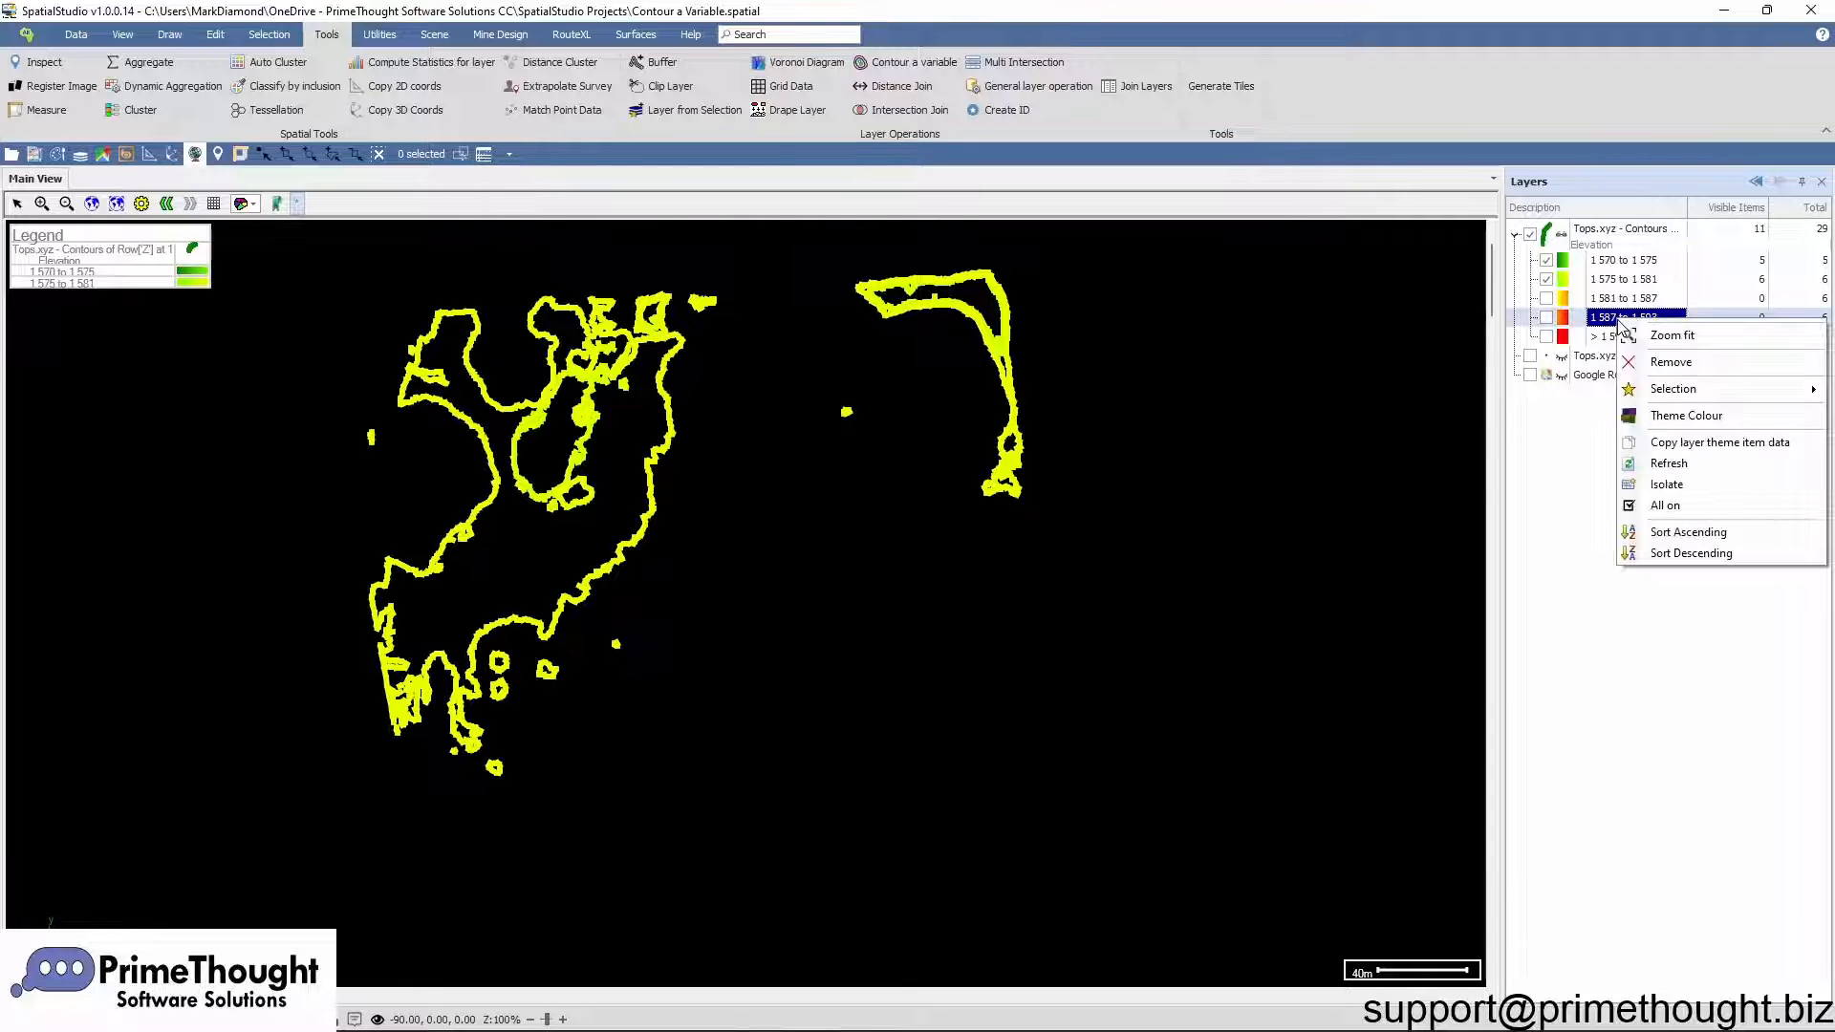
pyautogui.click(1697, 488)
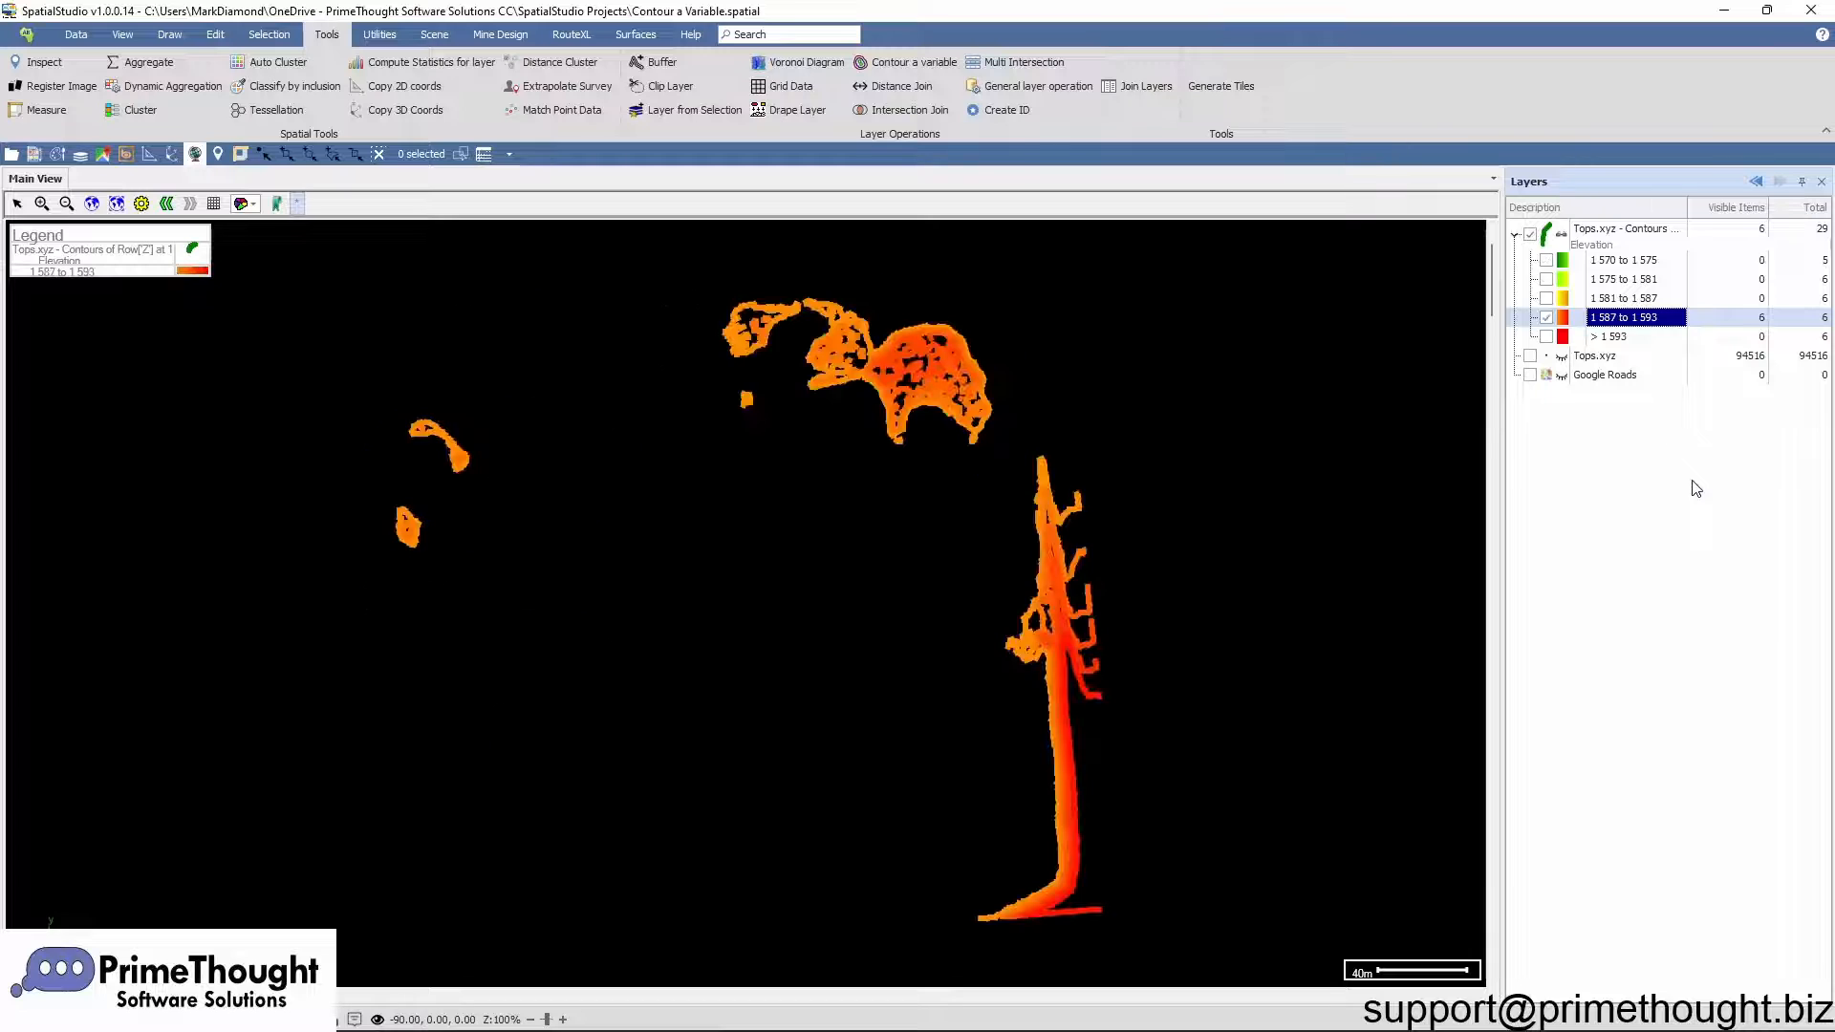
pyautogui.rightClick(1618, 323)
pyautogui.click(1668, 339)
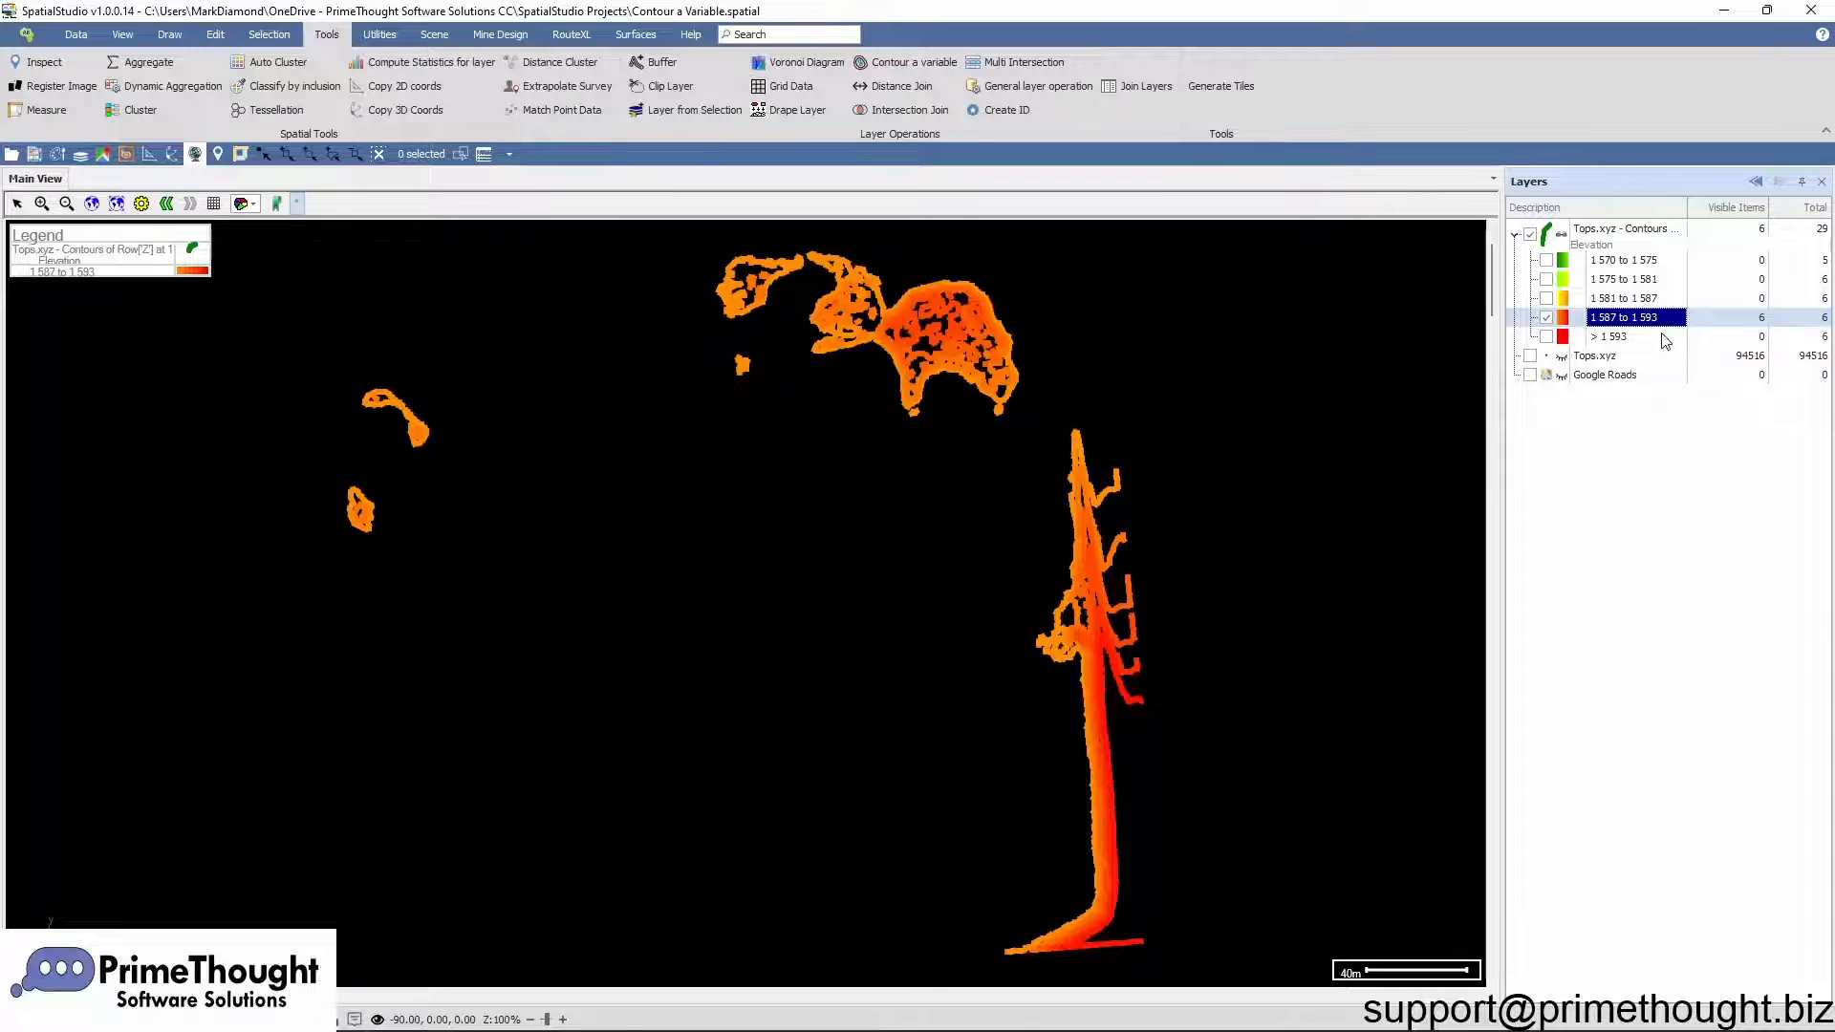
# Step: Switch all elevation ranges of the contour layer back on
pyautogui.rightClick(1614, 325)
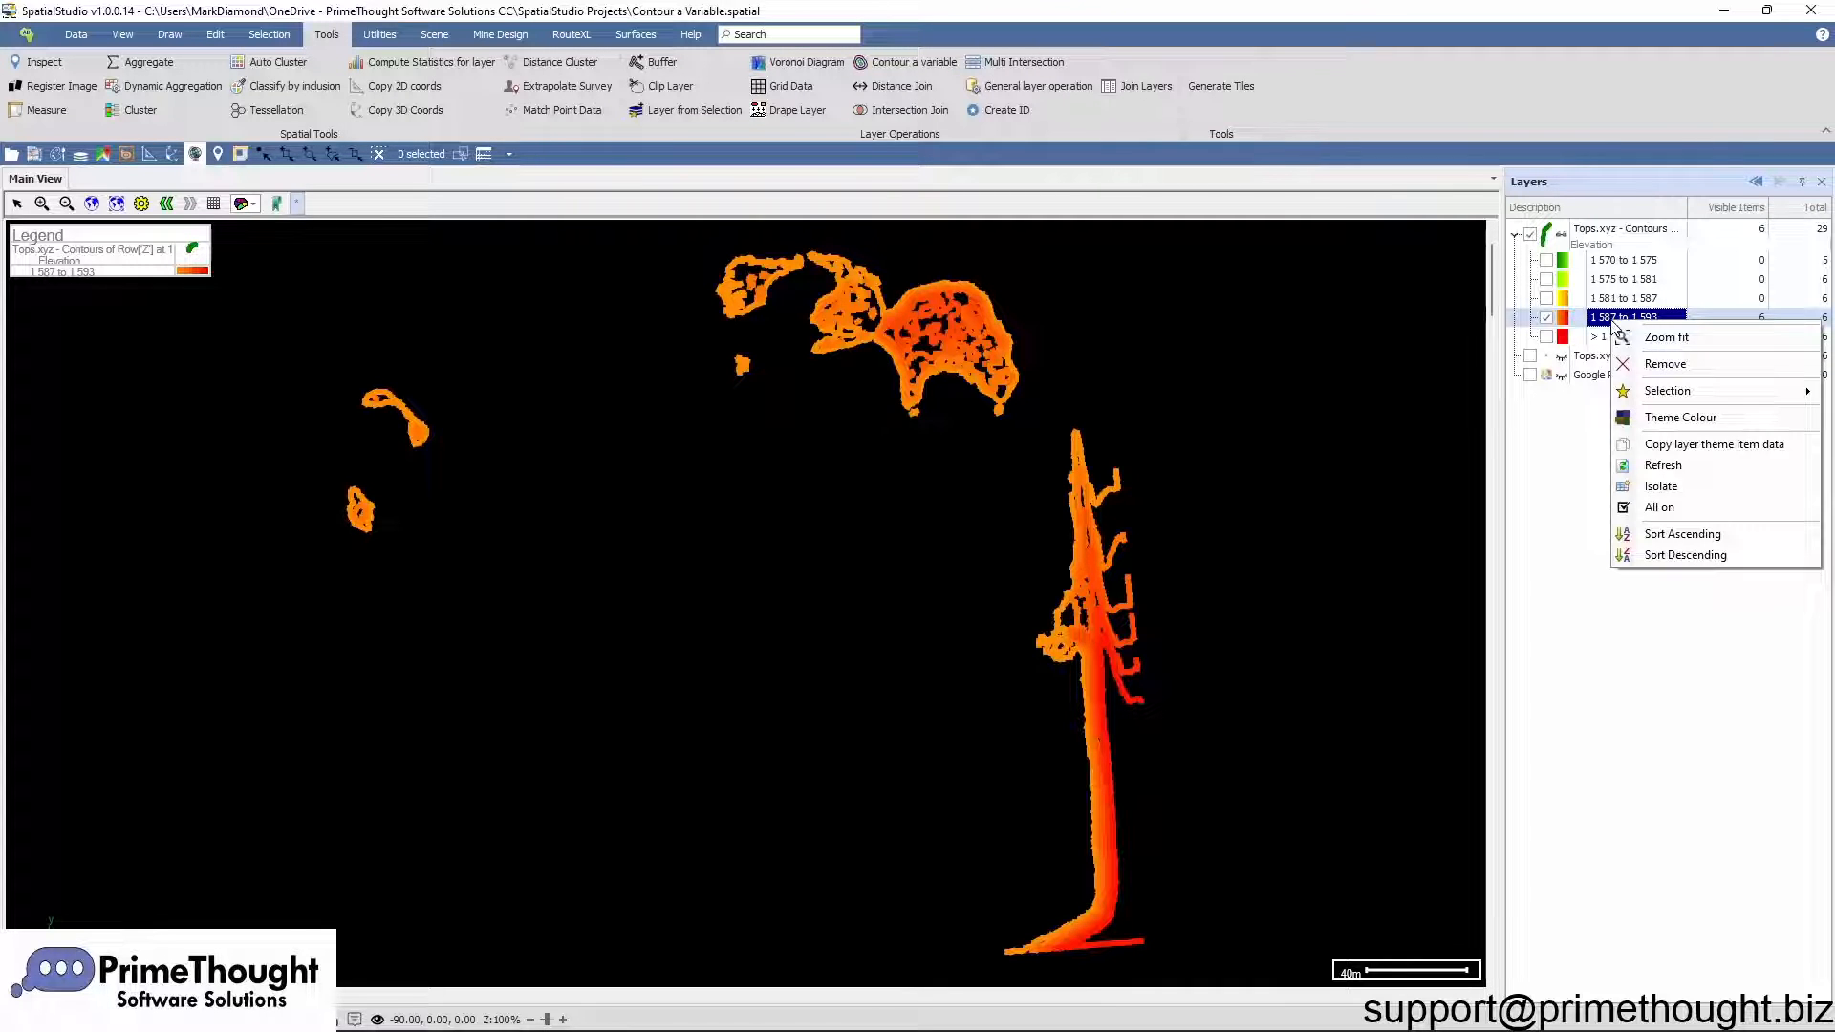
pyautogui.click(1673, 508)
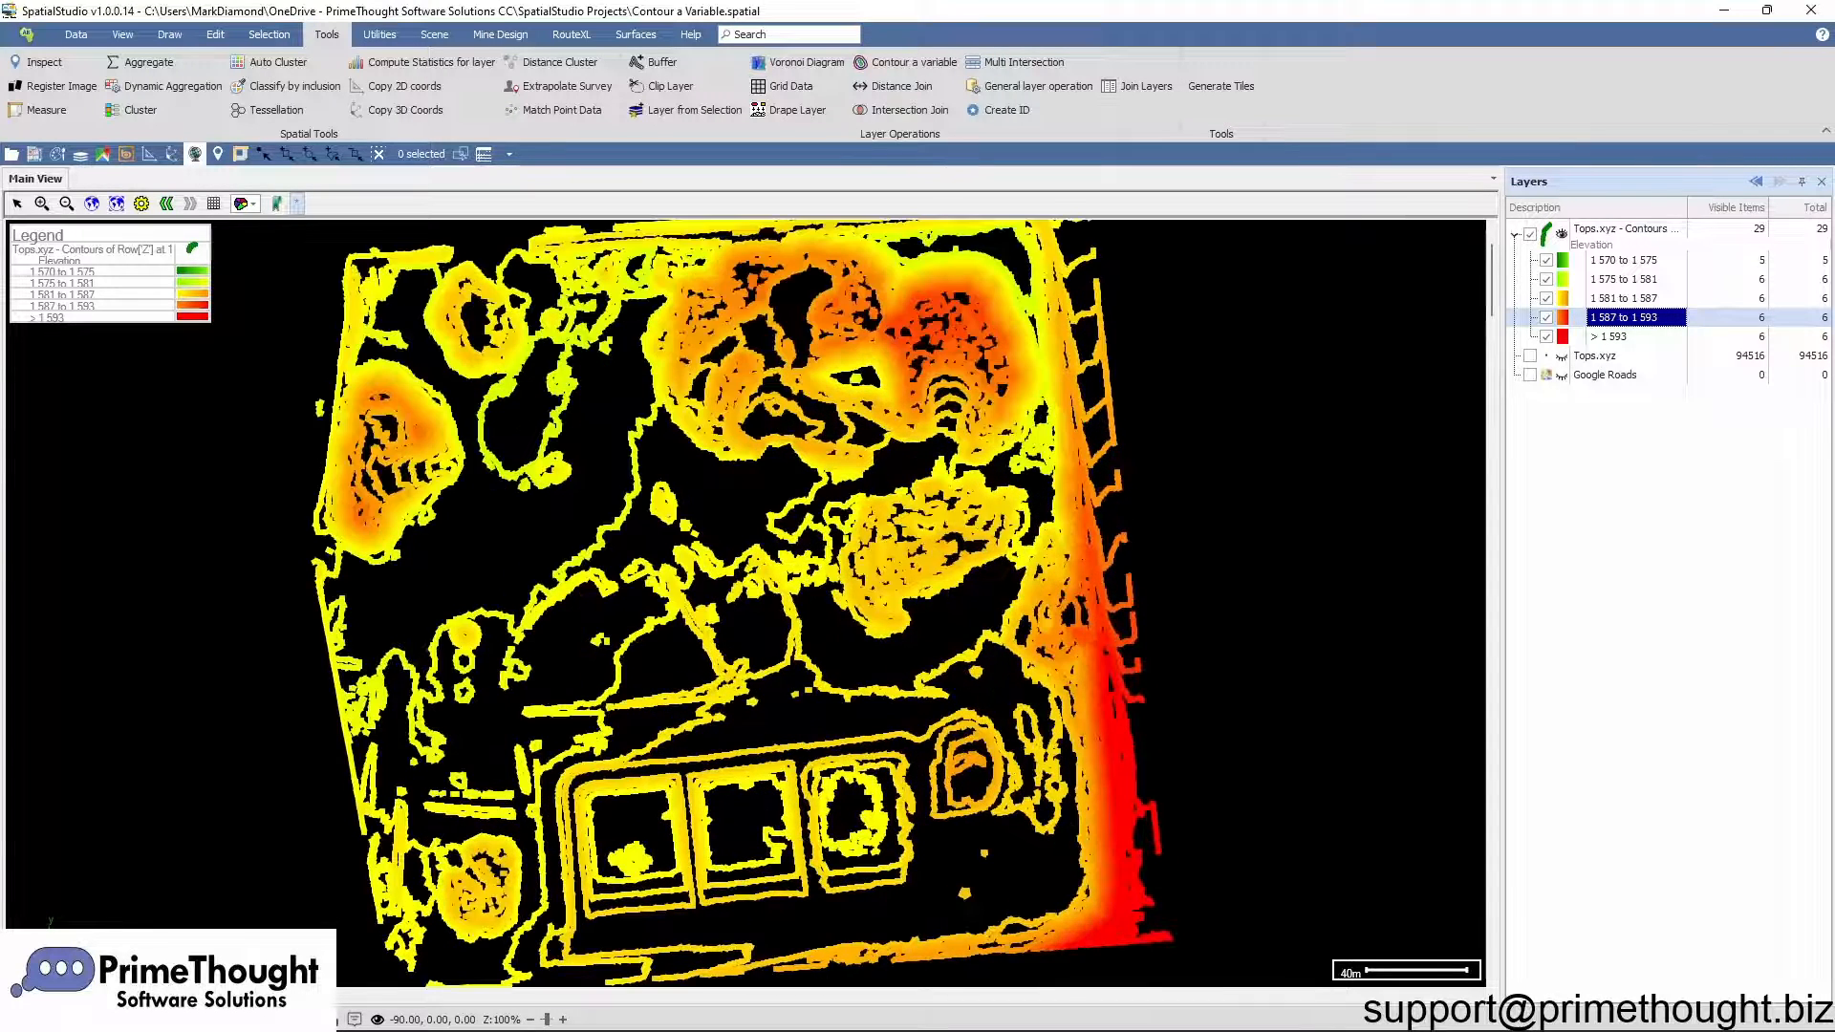
pyautogui.scroll(-1, 955, 574)
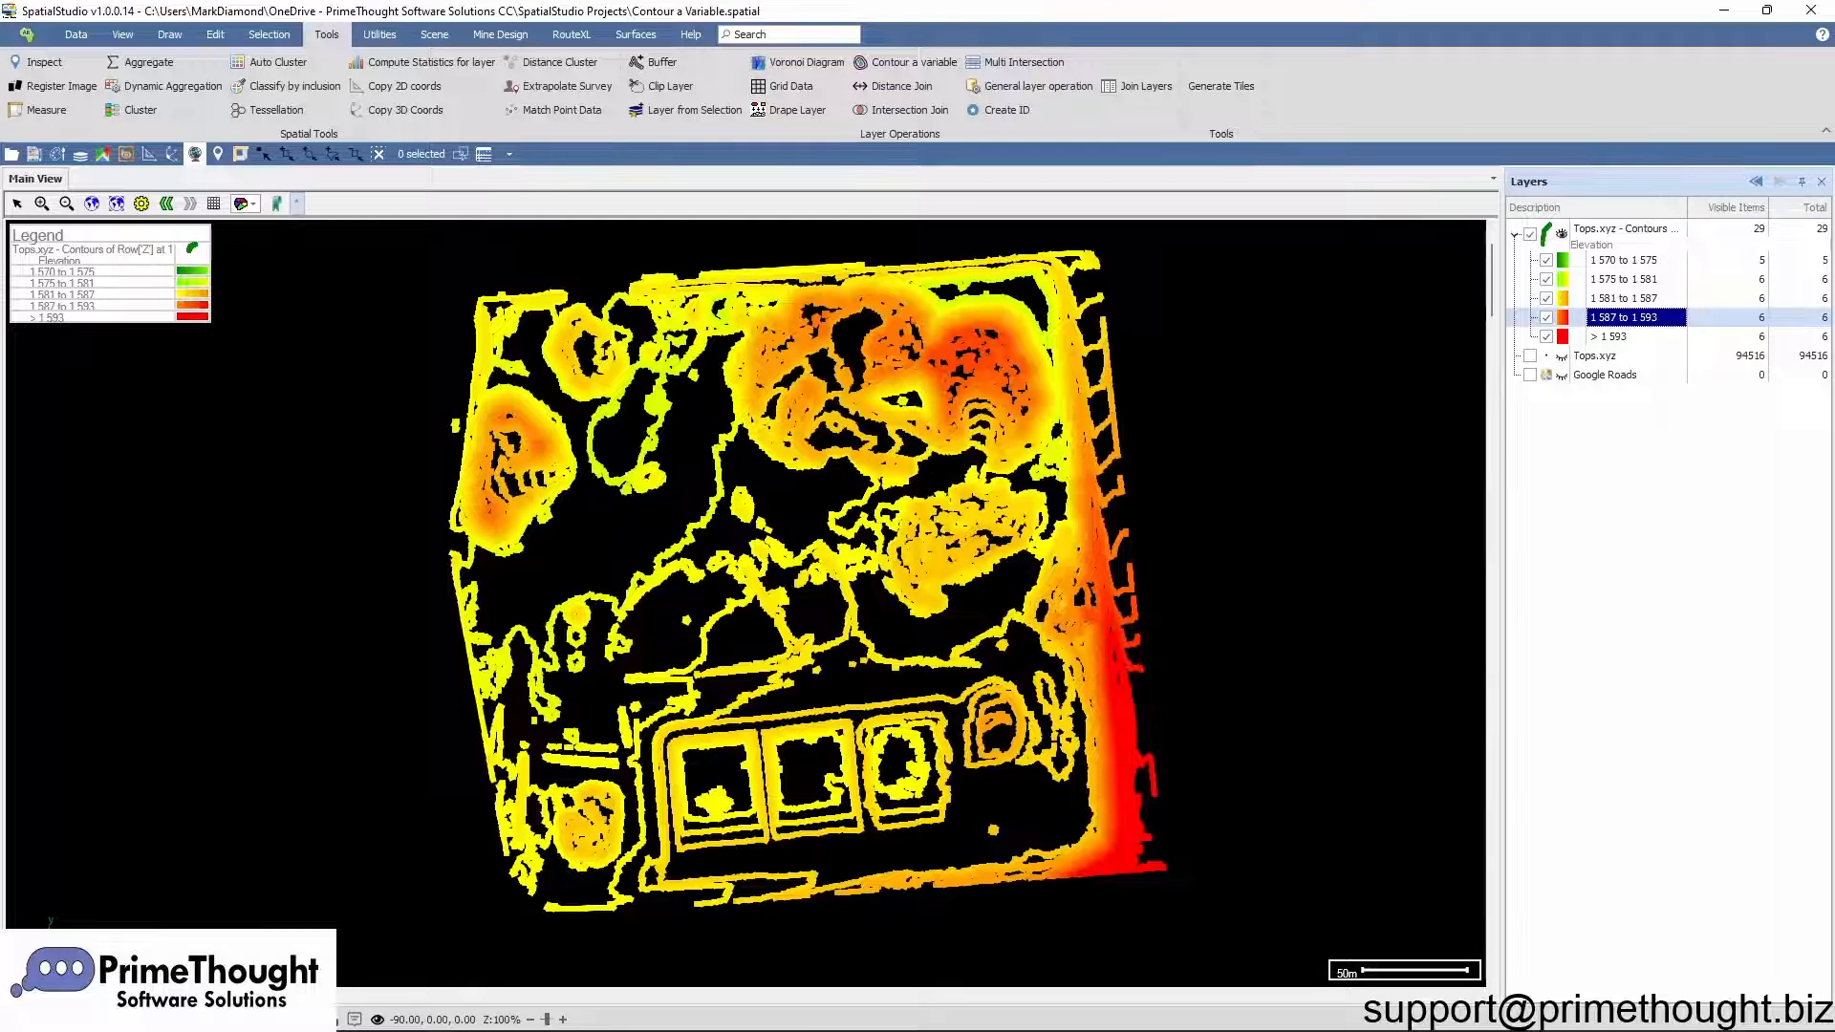
# Step: Hide and collapse the contour layer and display the Tops.xyz point layer instead
pyautogui.click(1530, 234)
pyautogui.click(1515, 233)
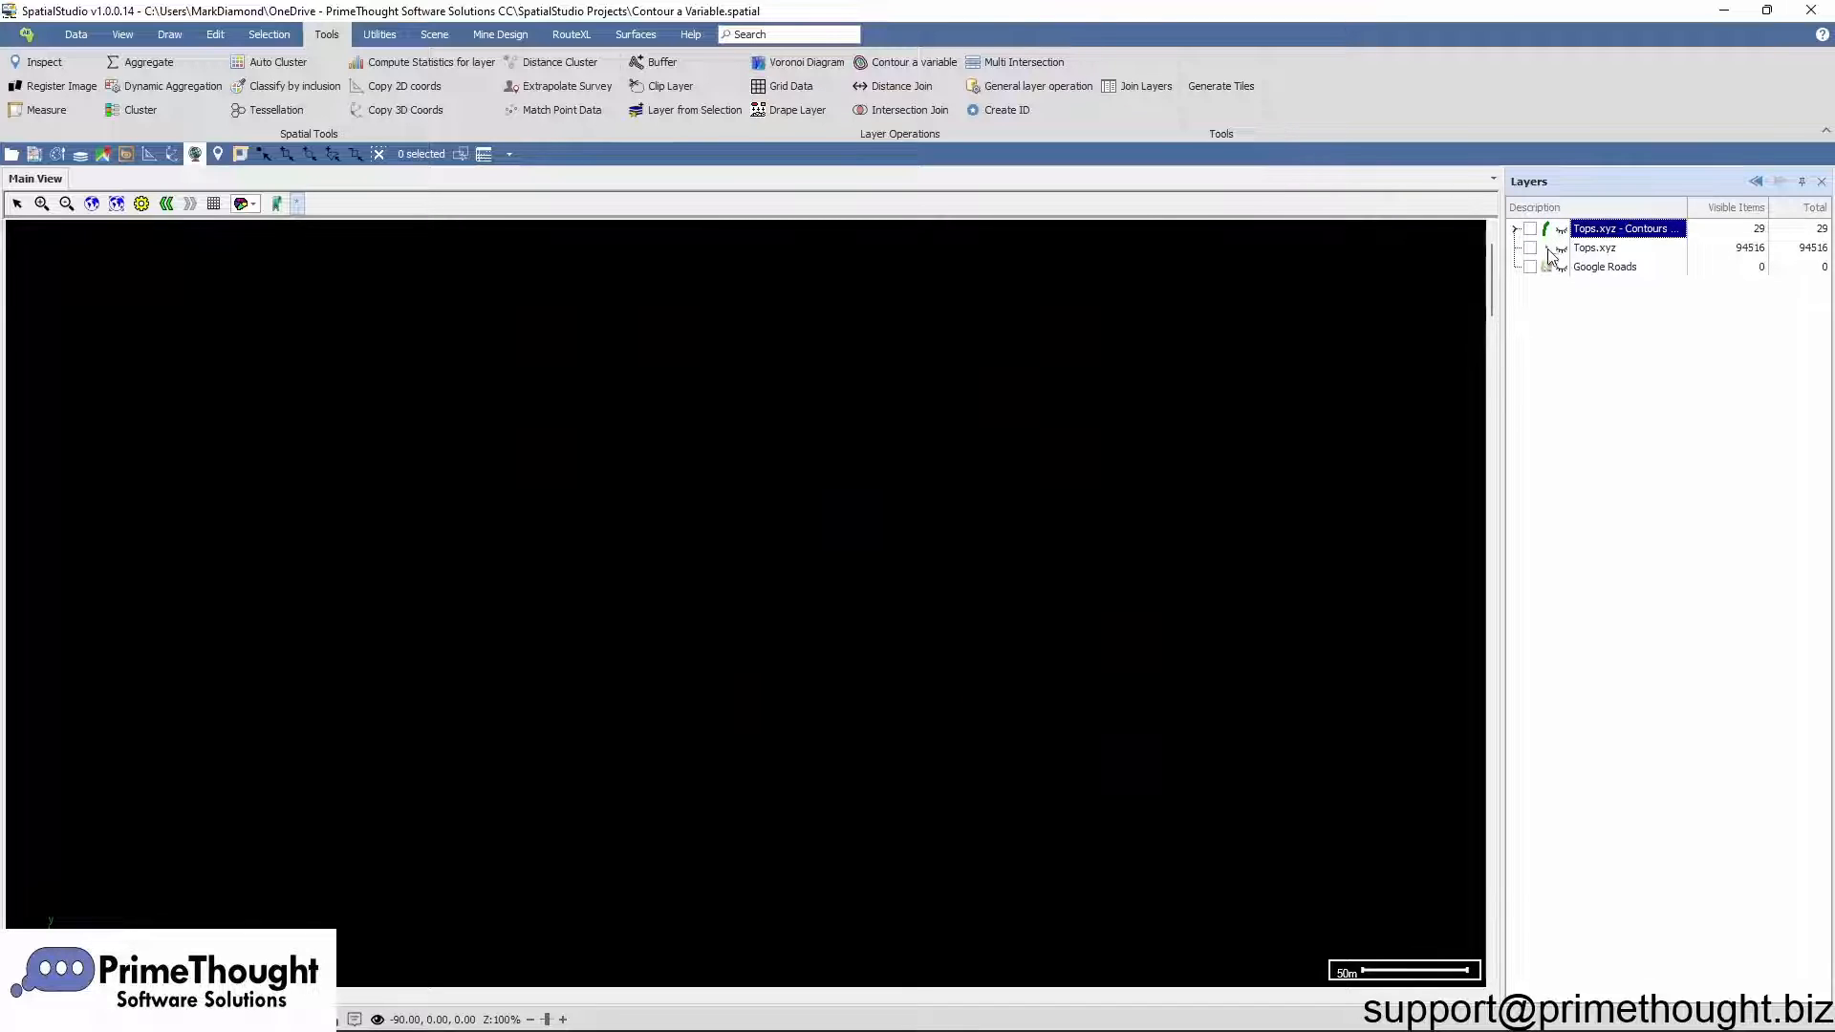
pyautogui.click(1529, 249)
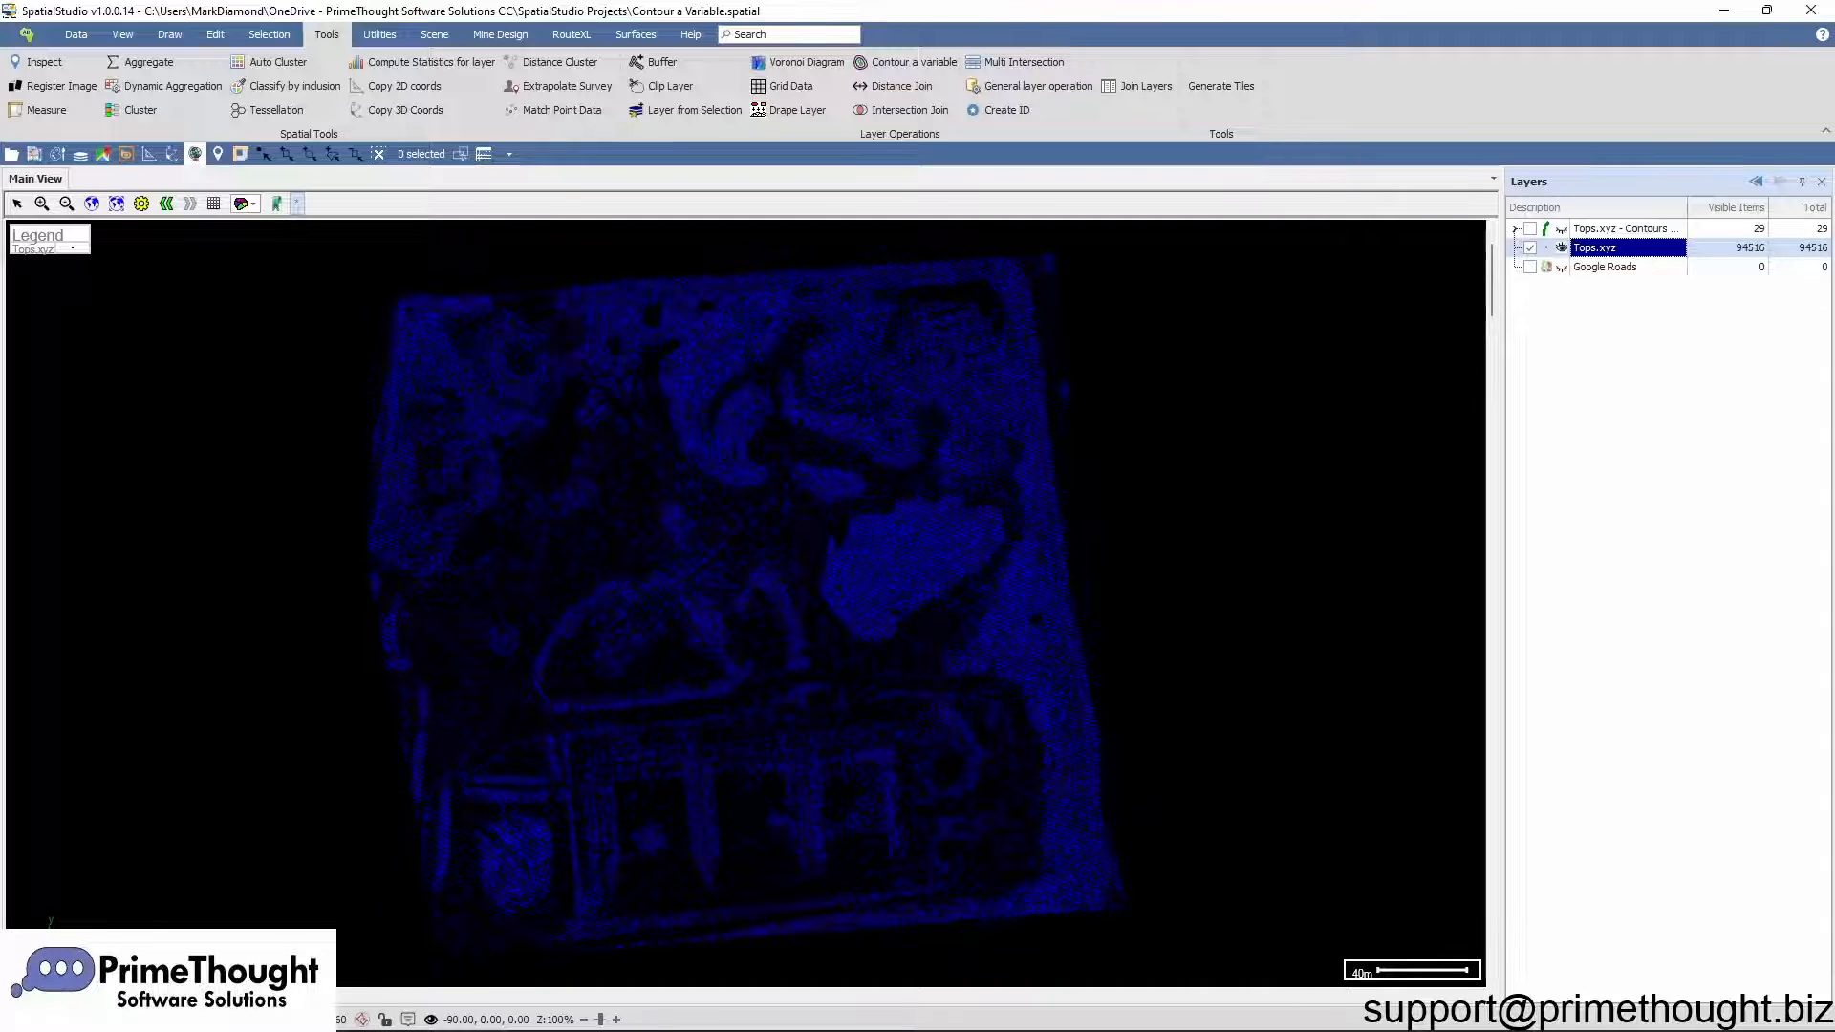
# Step: Contour Row['Z'] of Tops.xyz from 1570 to 1598.16 at 1.000 intervals as filled polygon contours and accept the new layer
pyautogui.click(909, 67)
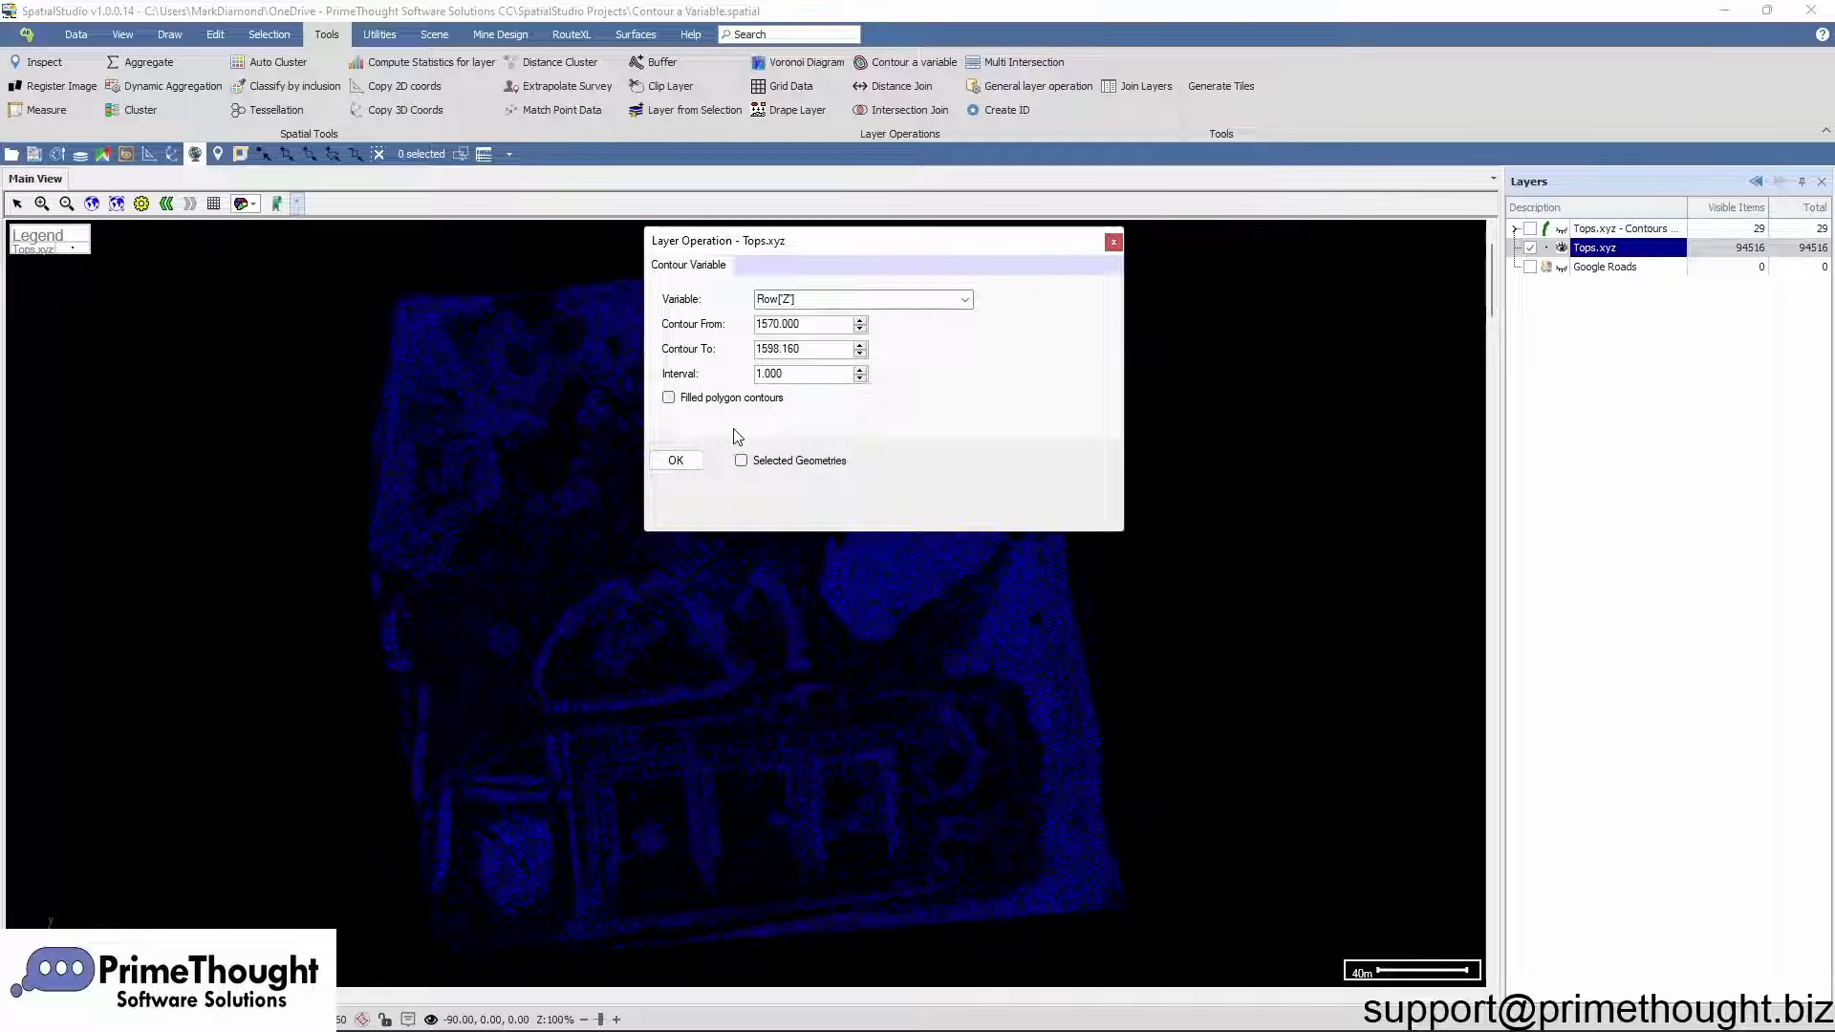
pyautogui.click(668, 397)
pyautogui.click(676, 461)
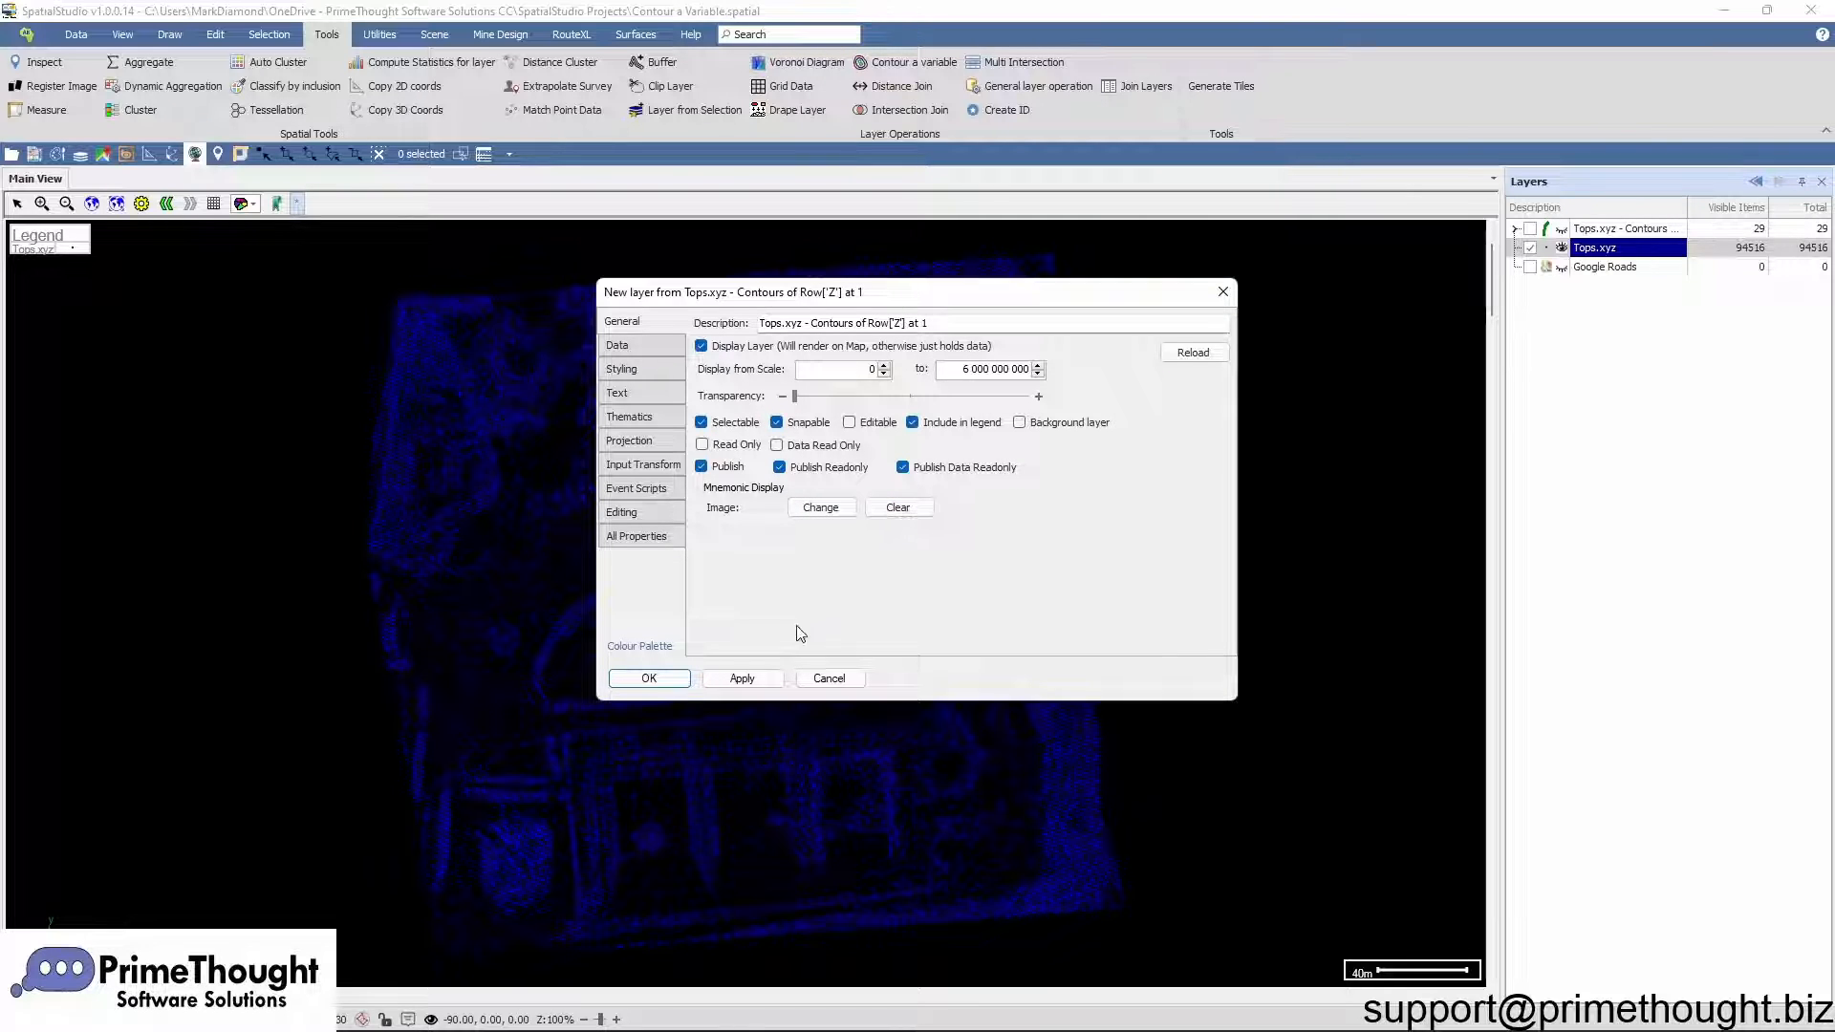
pyautogui.click(658, 681)
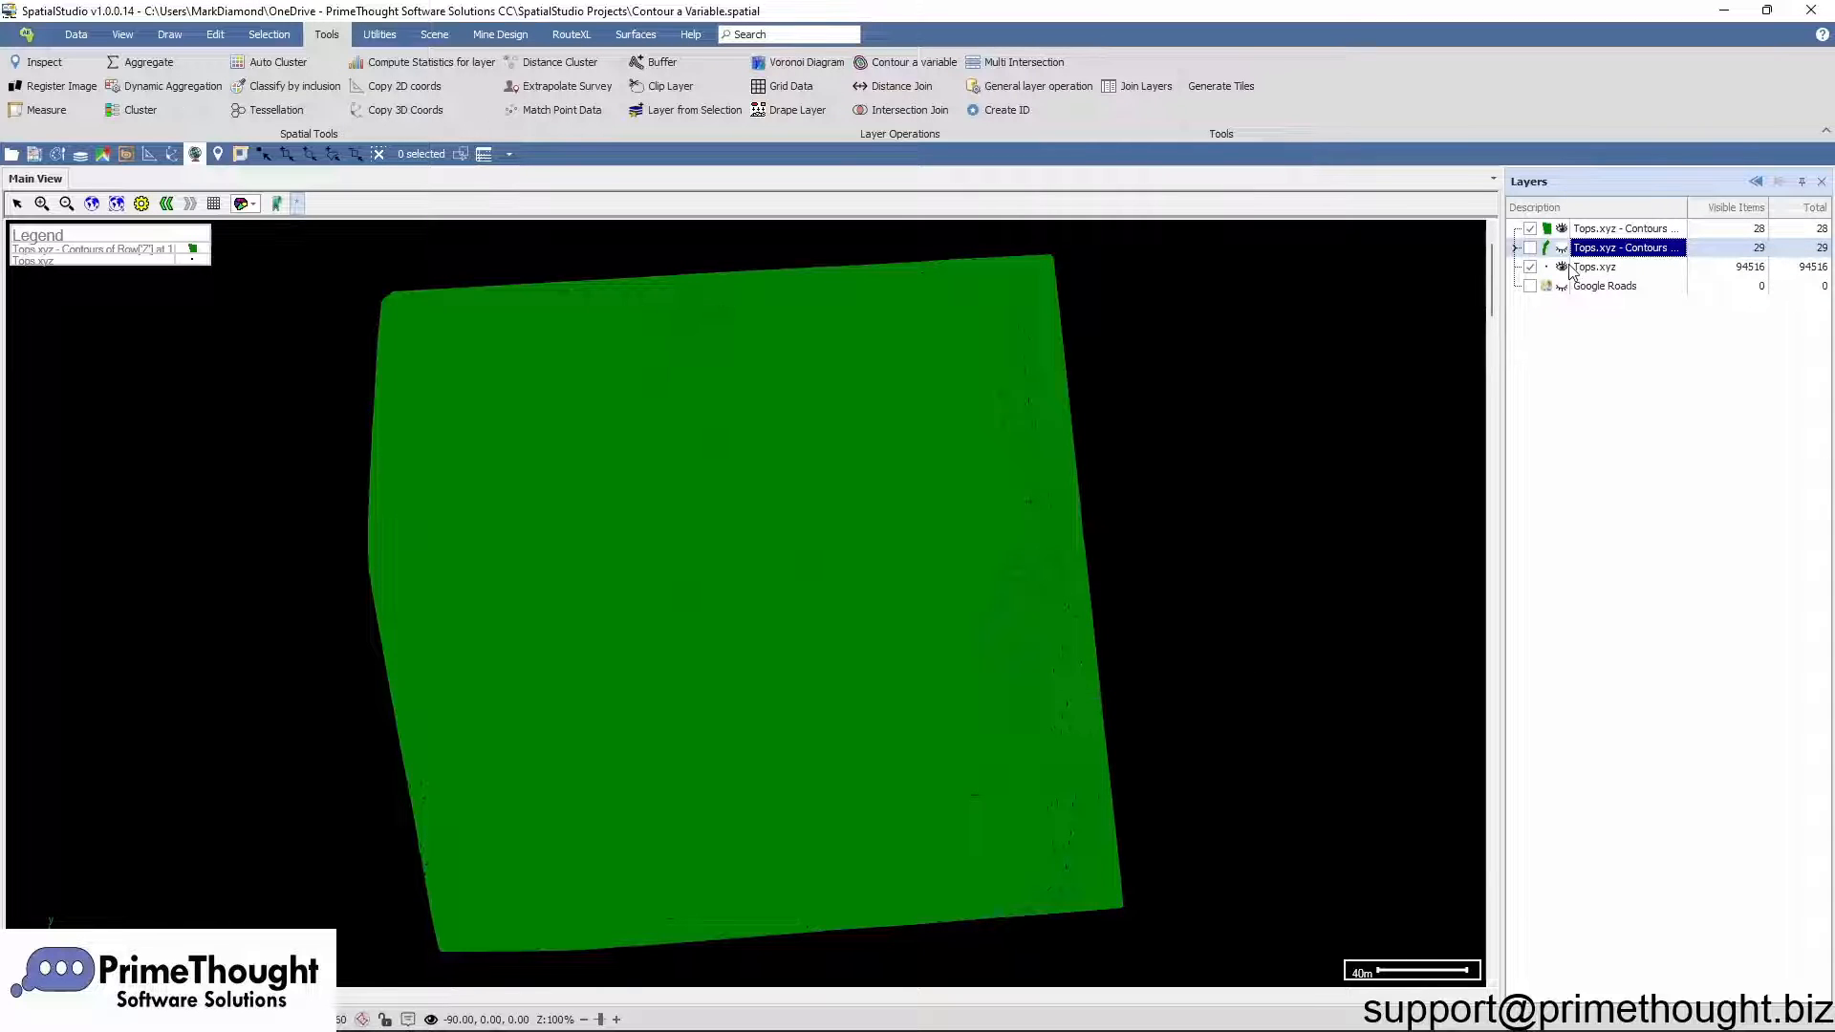
# Step: Hide the Tops.xyz point layer and open the properties of the new filled contour layer
pyautogui.click(1527, 270)
pyautogui.click(1526, 269)
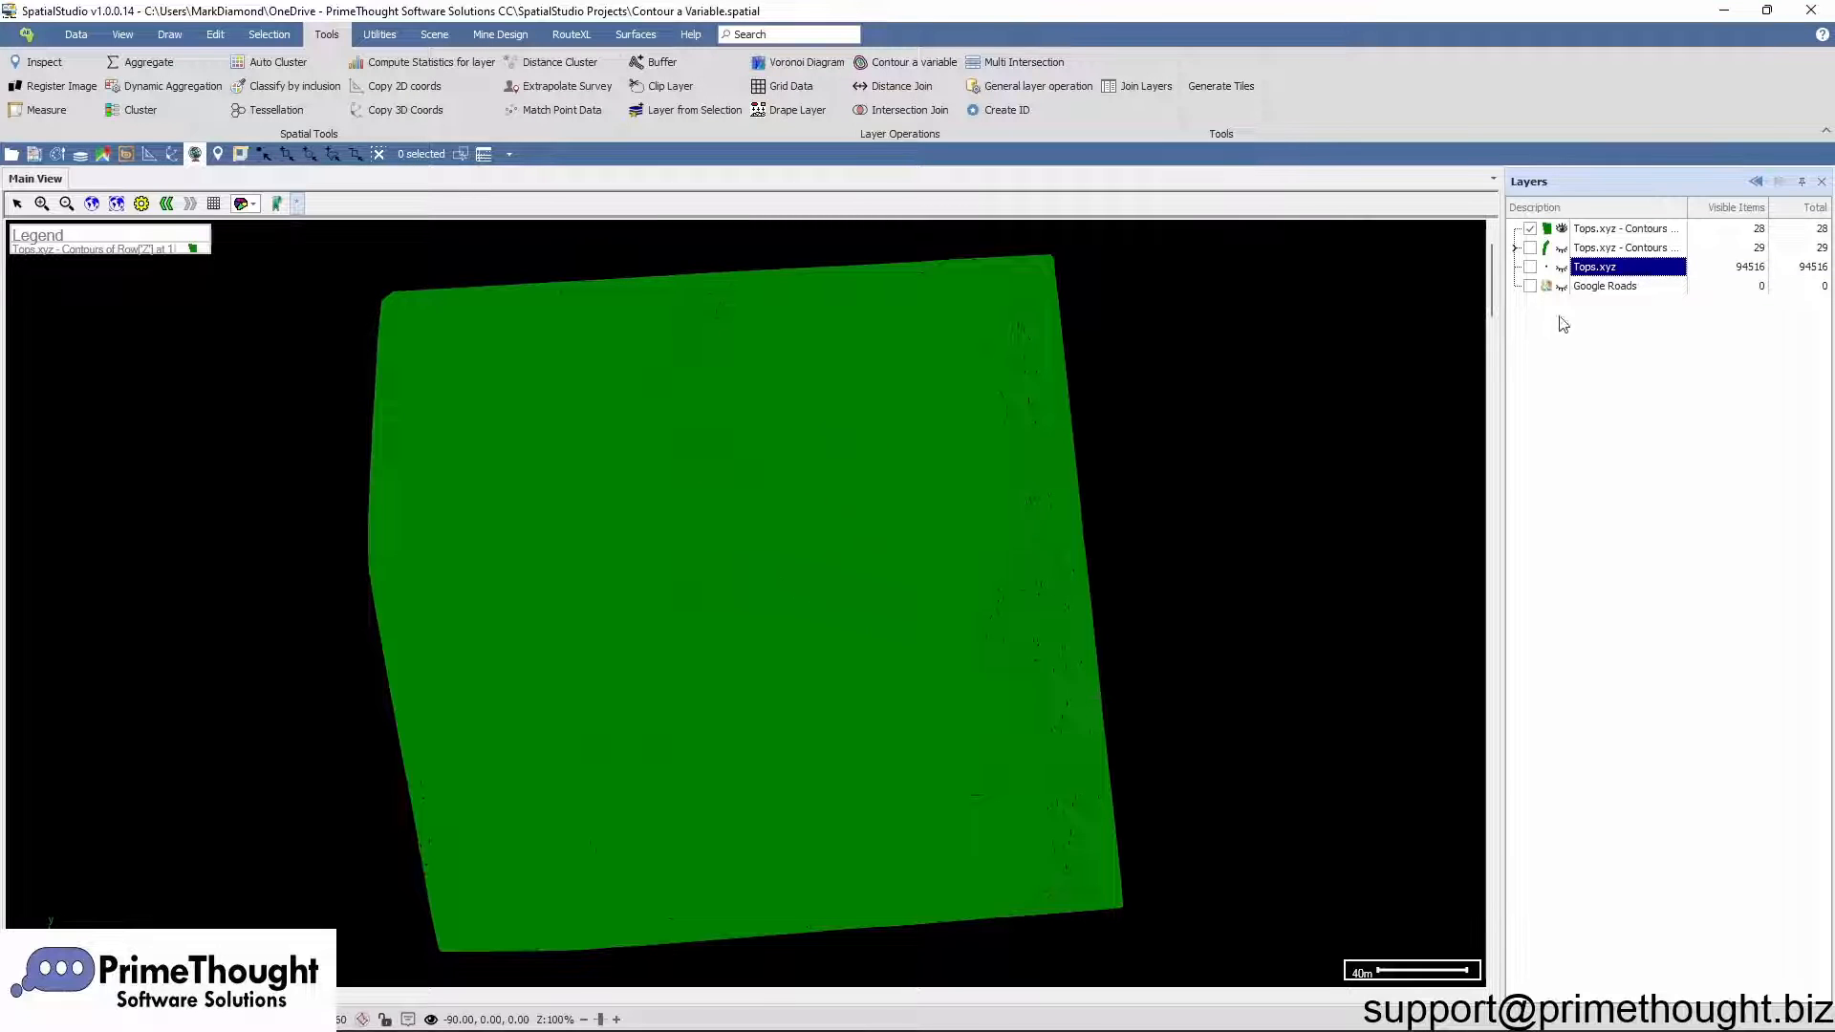
pyautogui.click(1646, 232)
pyautogui.rightClick(1640, 233)
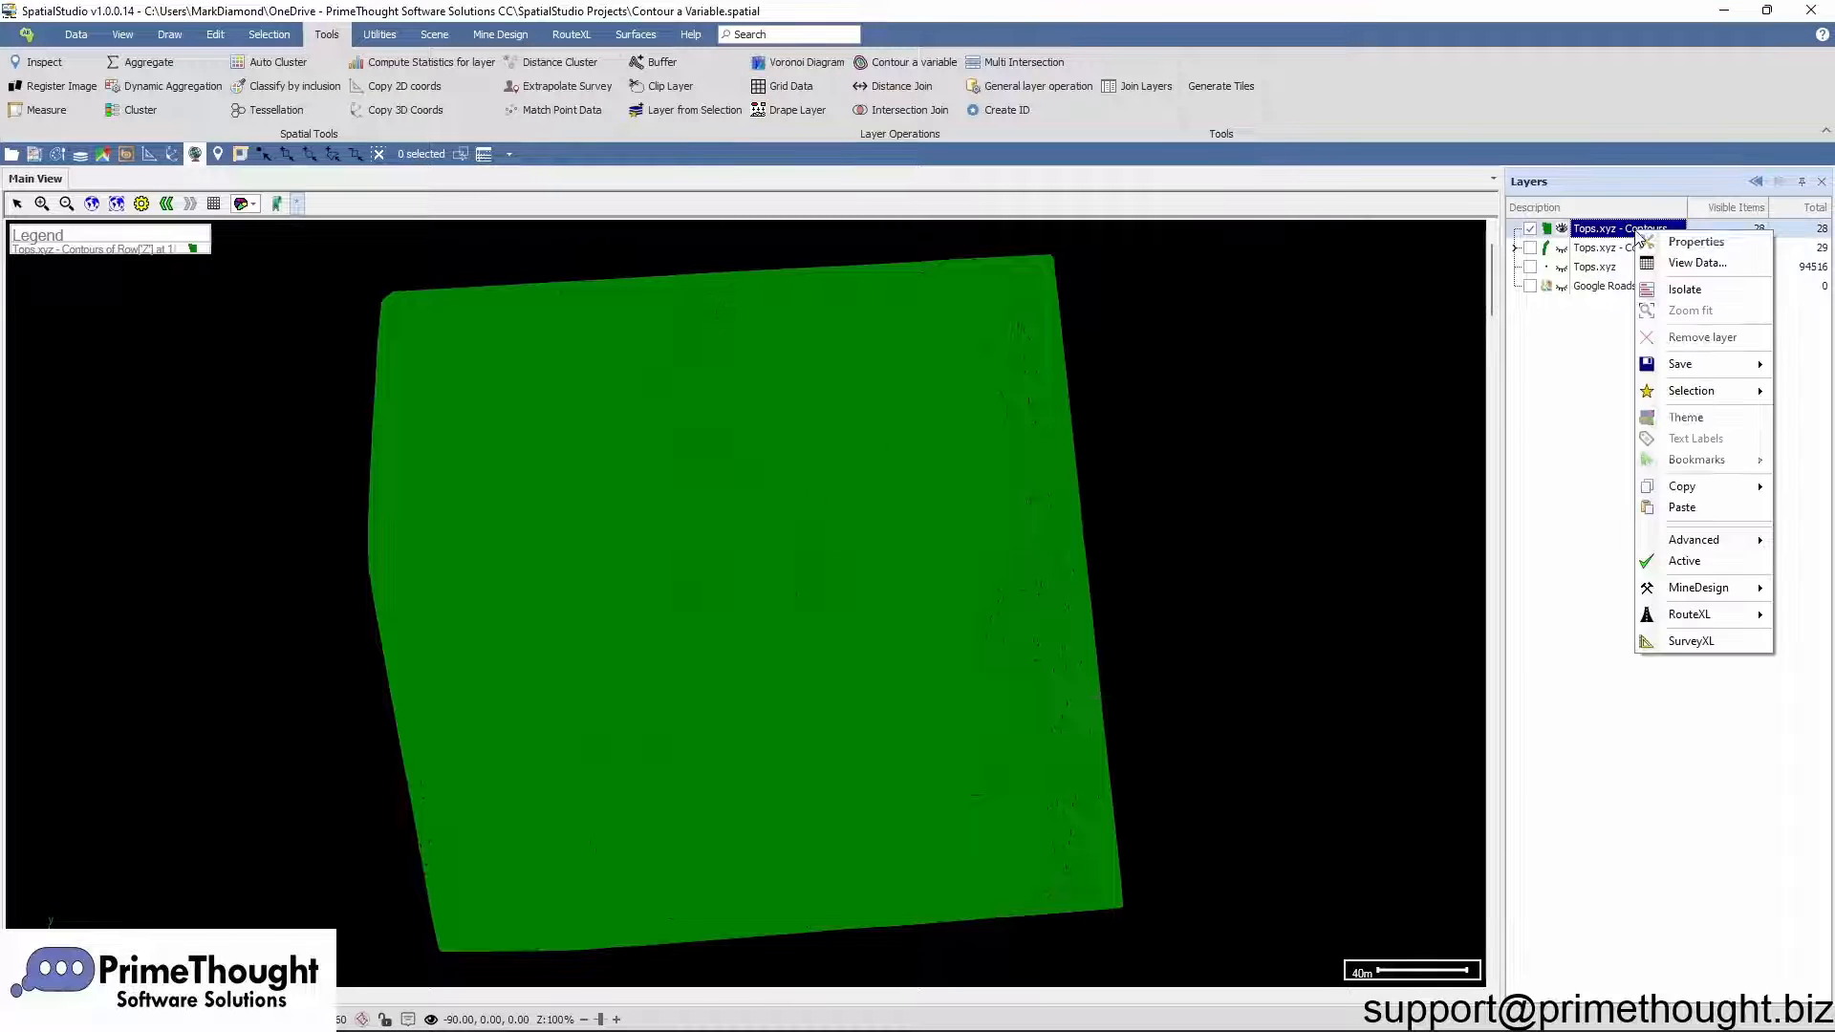
pyautogui.click(1693, 242)
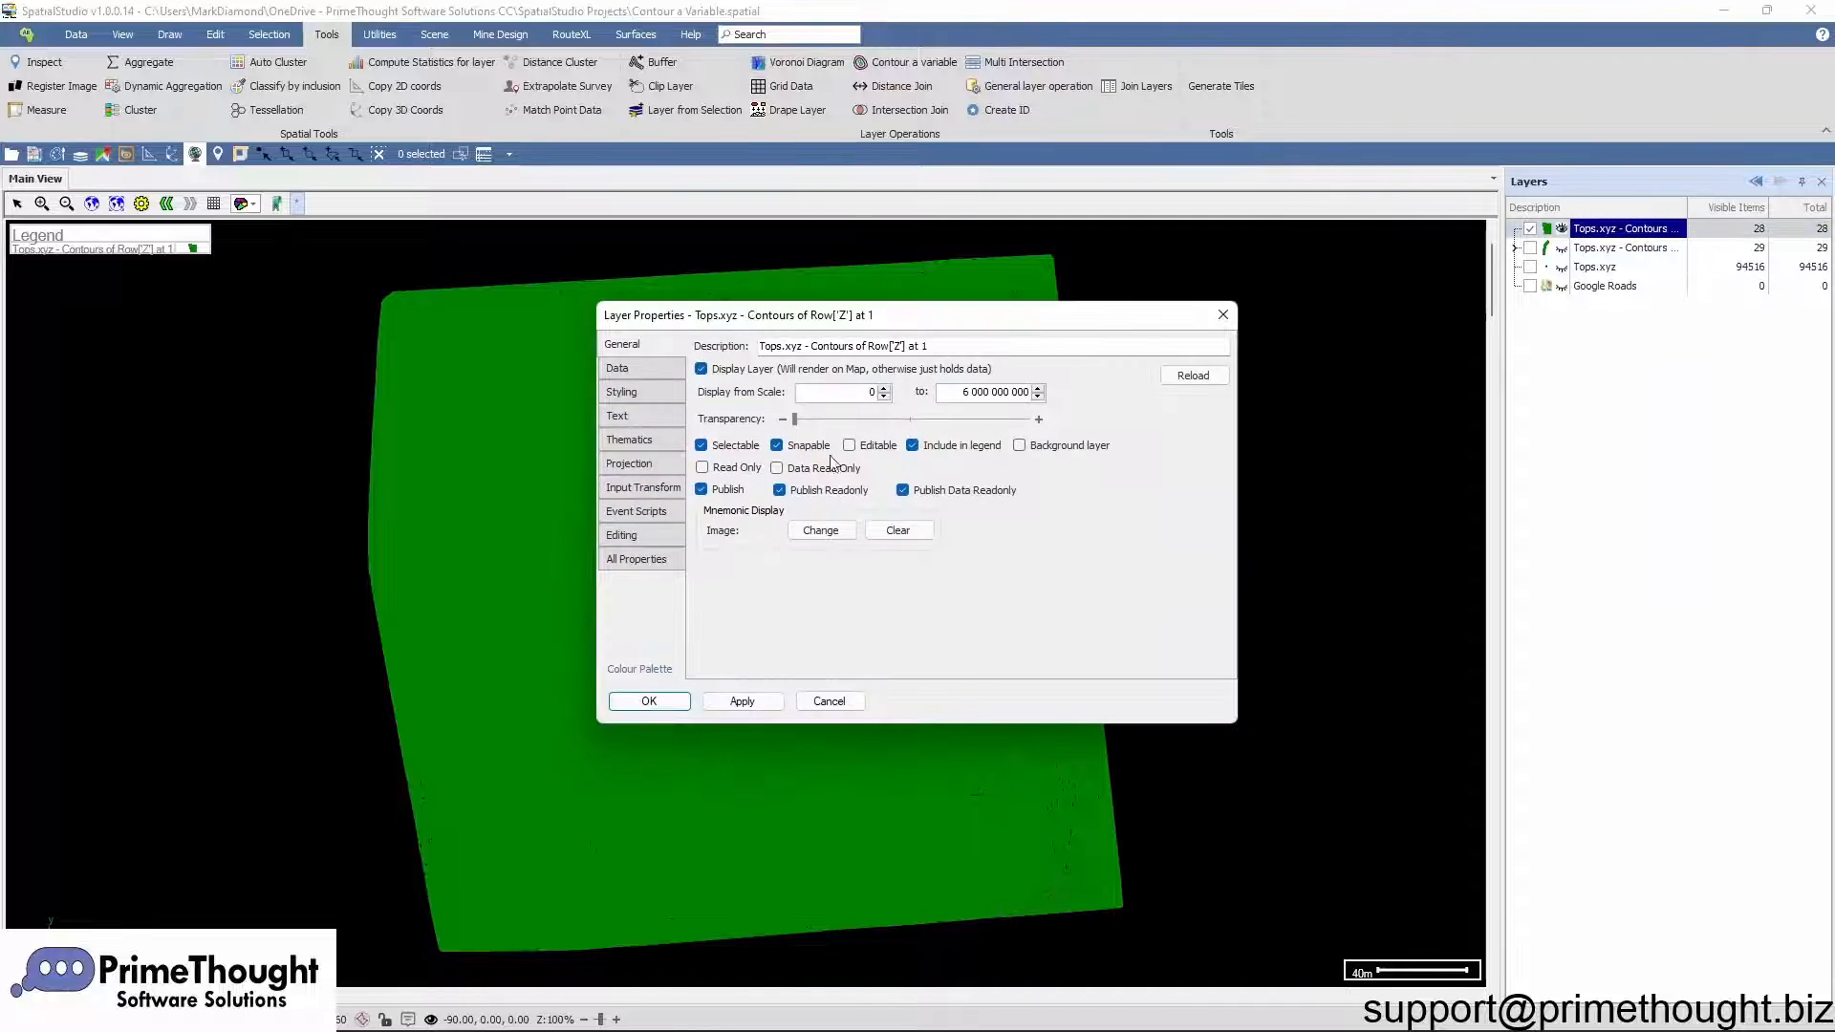
# Step: Create a new thematic named Elevation for the filled contour layer
pyautogui.click(655, 439)
pyautogui.click(871, 428)
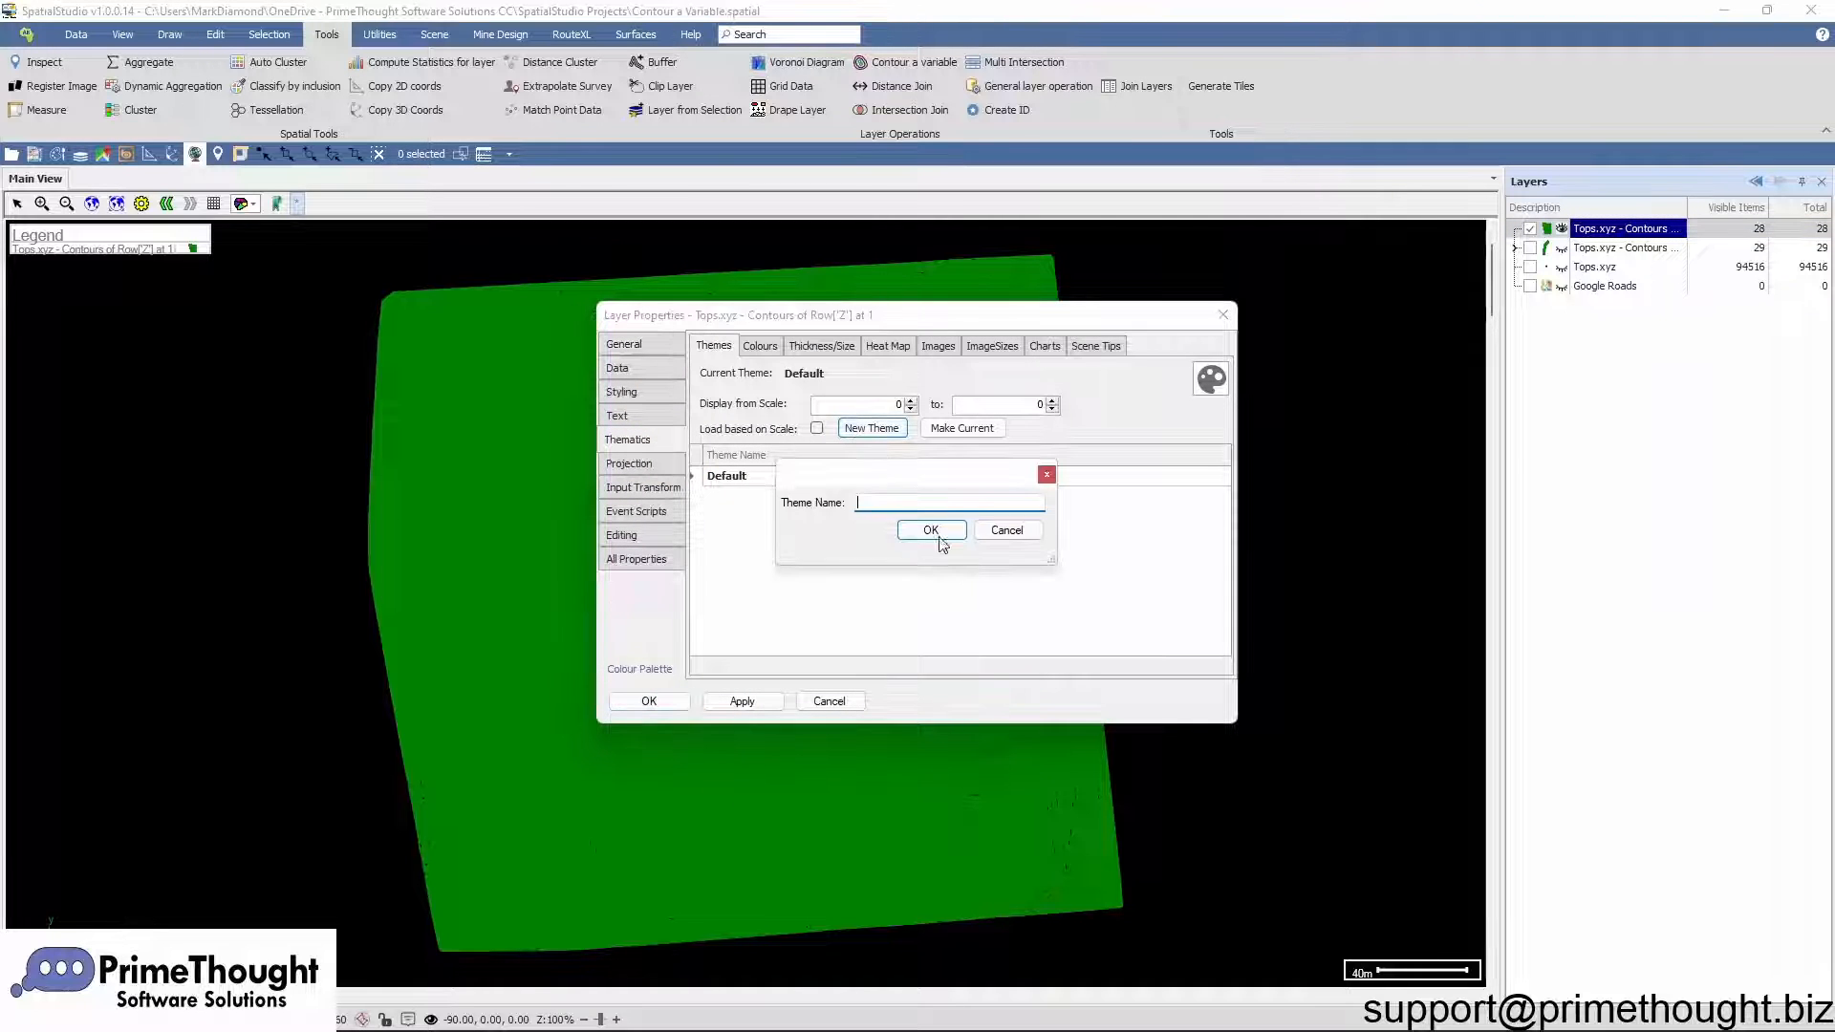
pyautogui.write('Elevation')
pyautogui.click(944, 532)
# Step: Colour the filled contours by Row['LevelFrom'] using number ranges with Best Fill
pyautogui.click(762, 347)
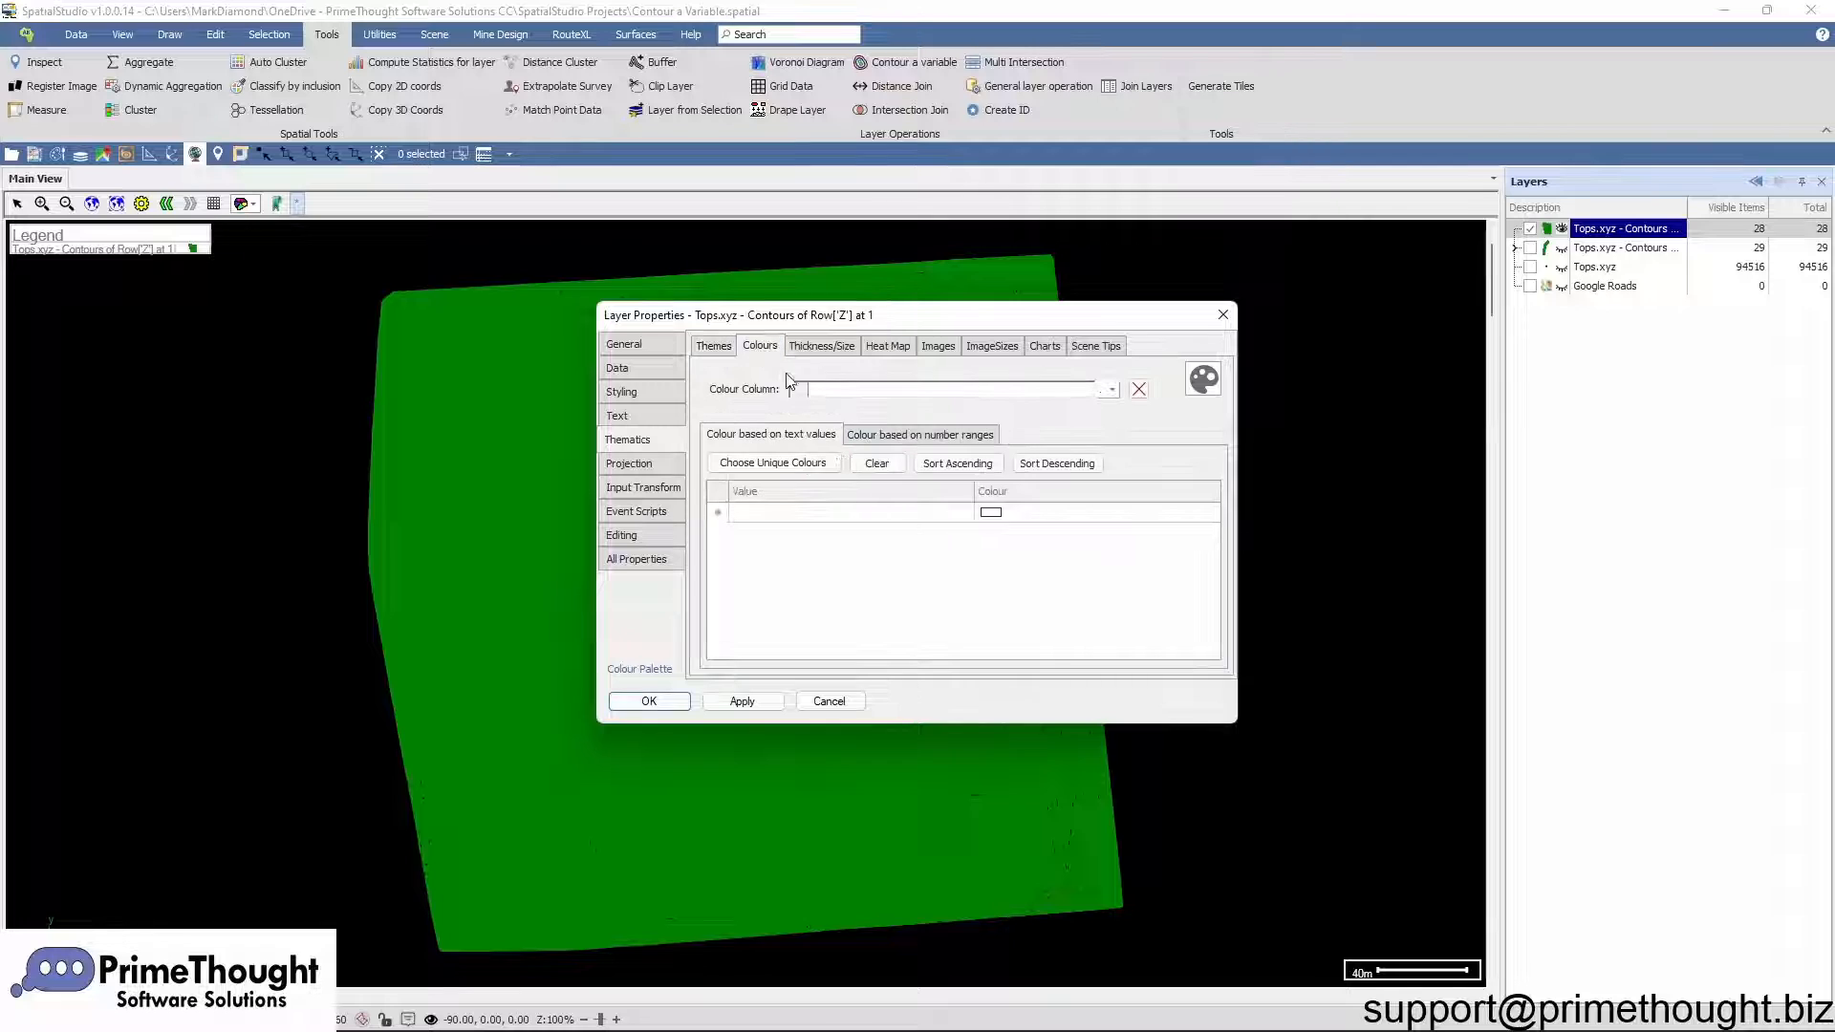
pyautogui.click(1114, 391)
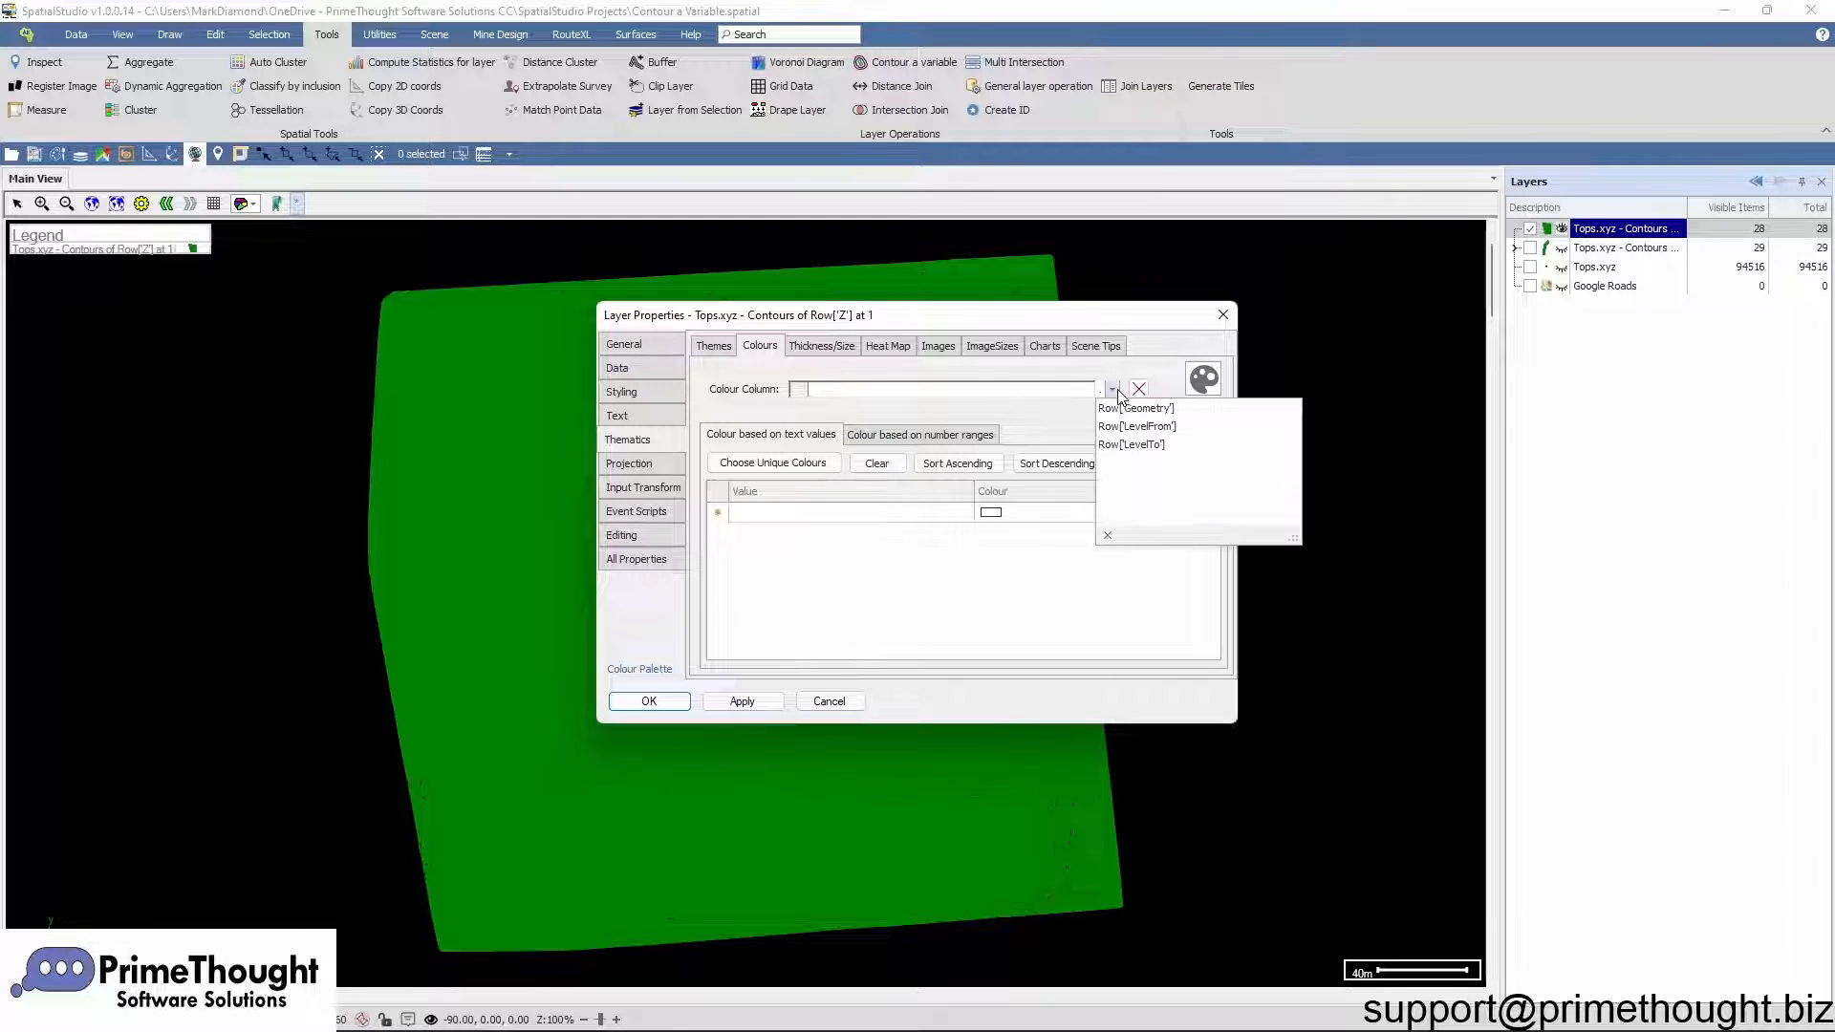
pyautogui.click(1162, 428)
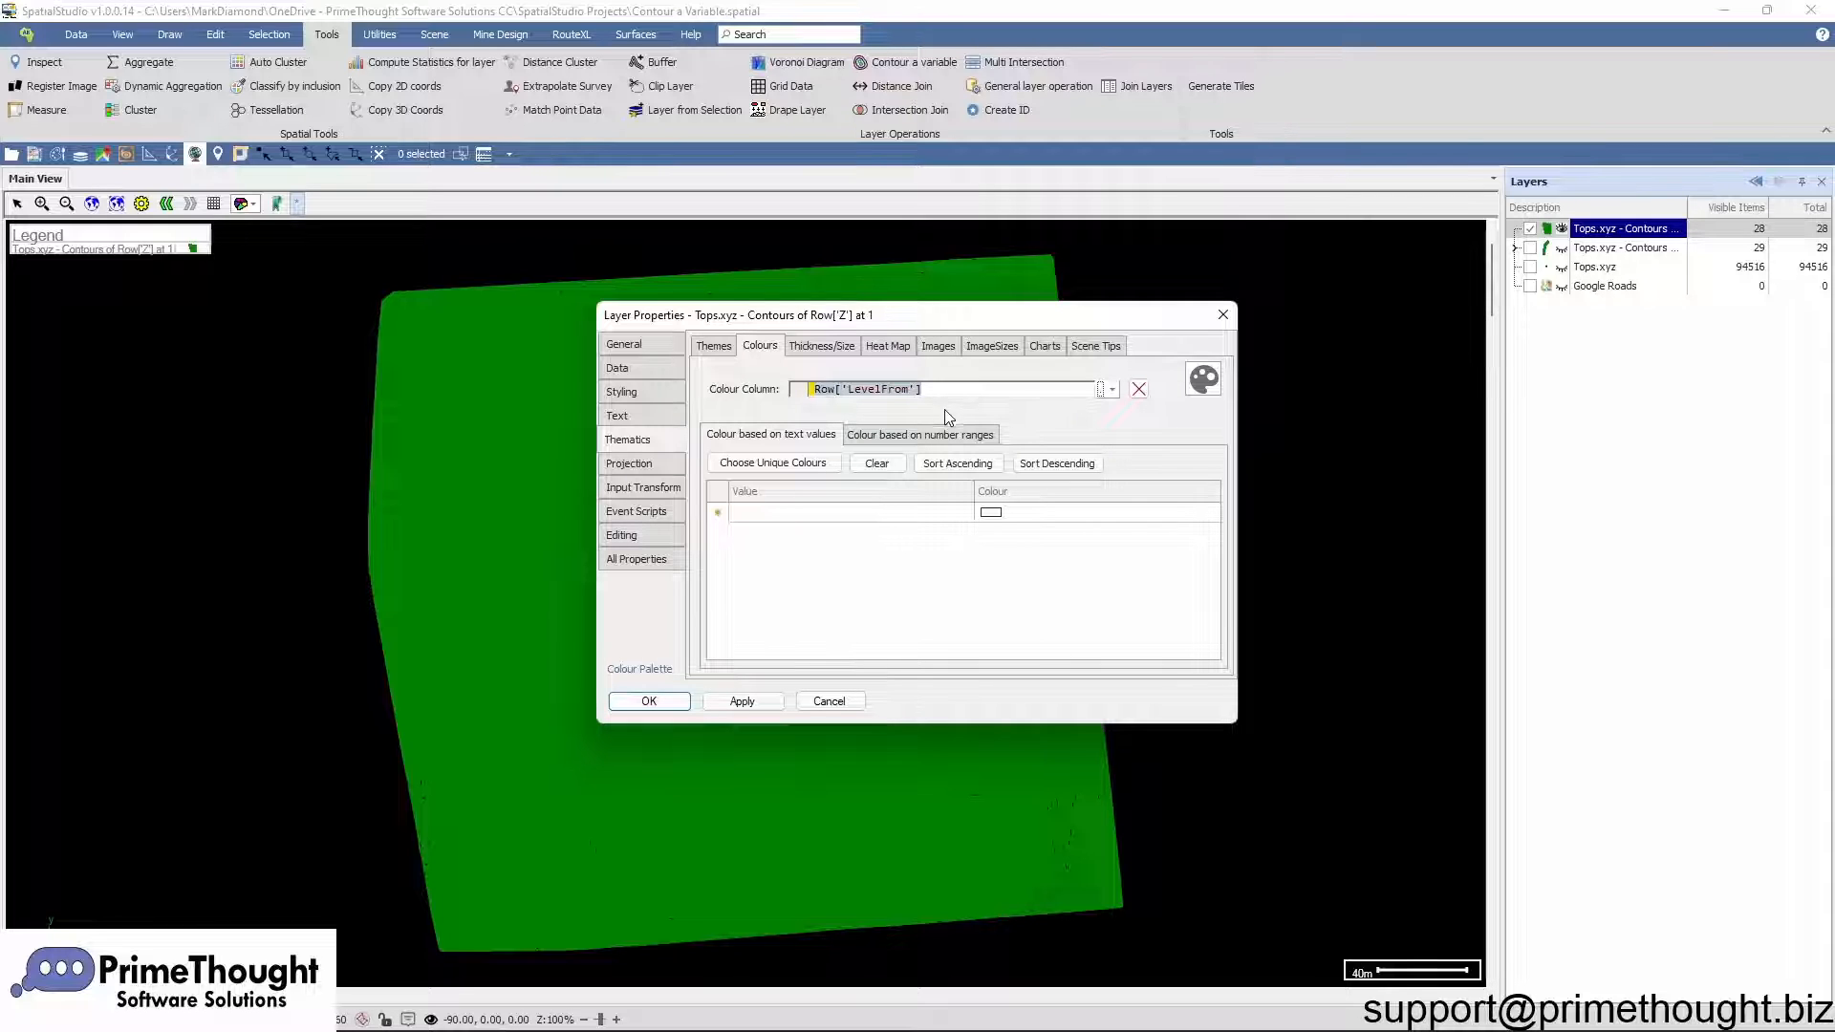
pyautogui.click(943, 434)
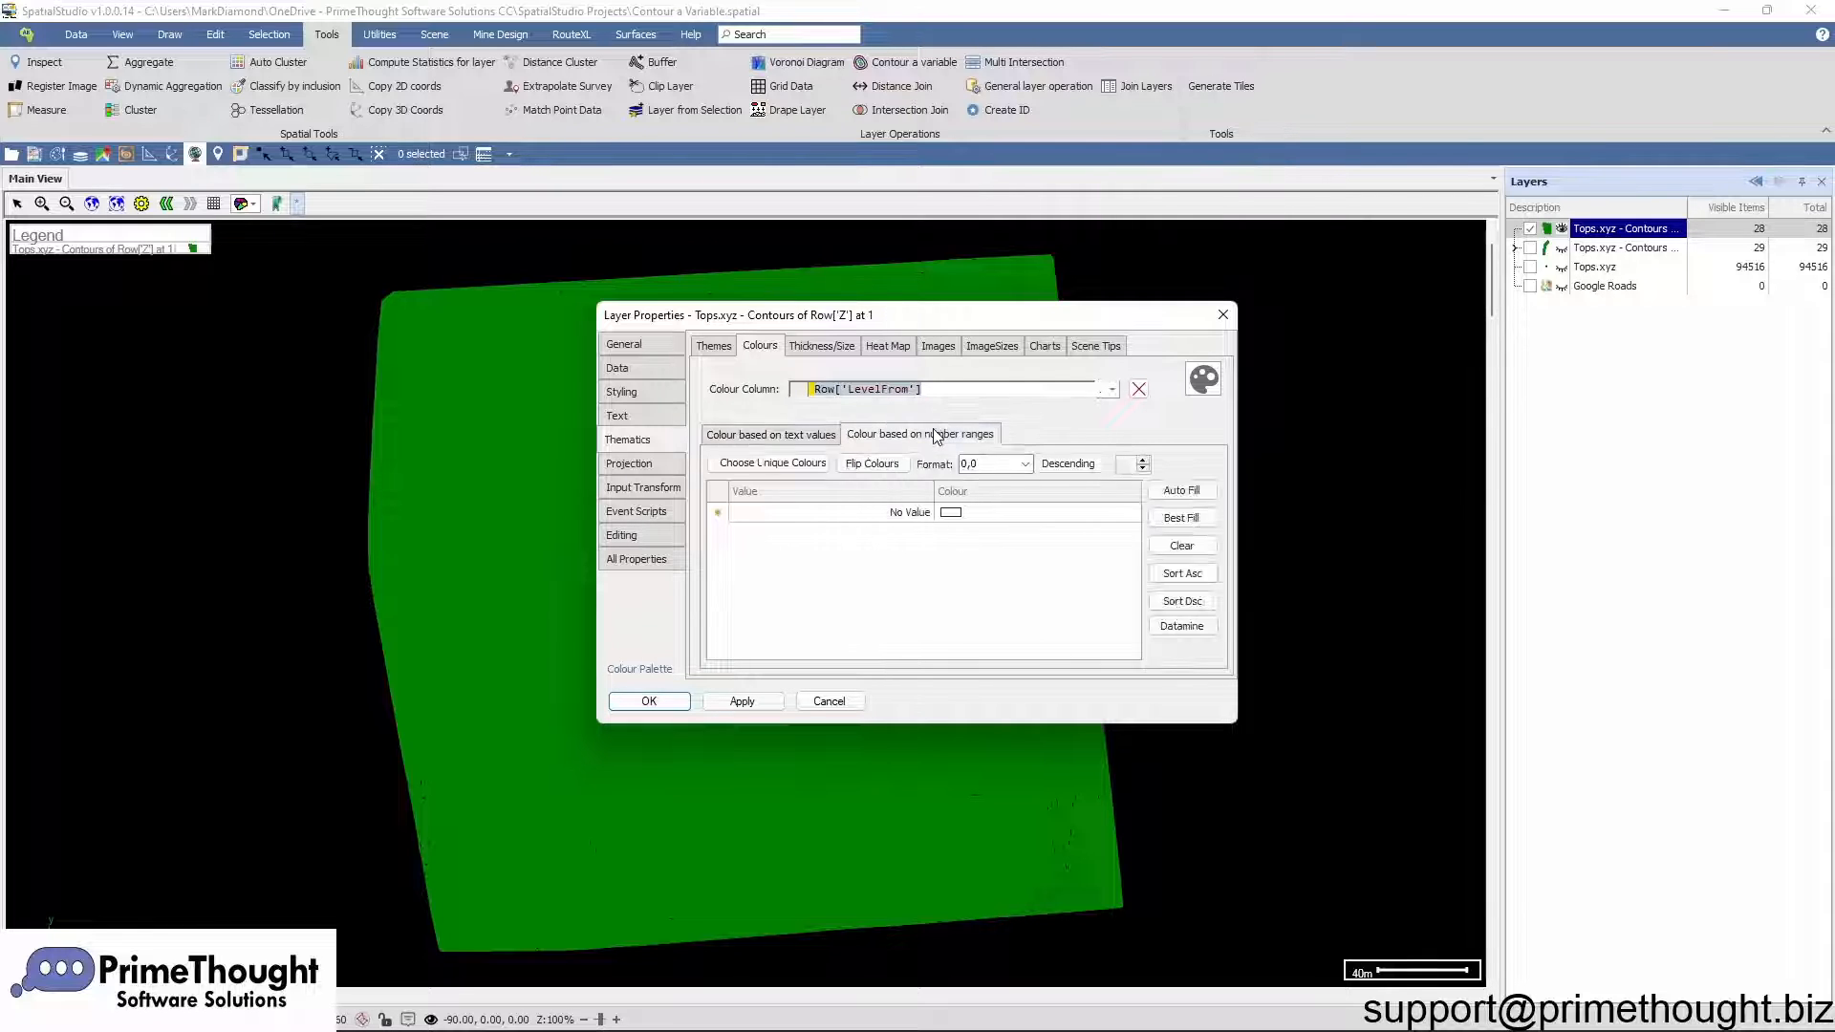
pyautogui.click(1161, 522)
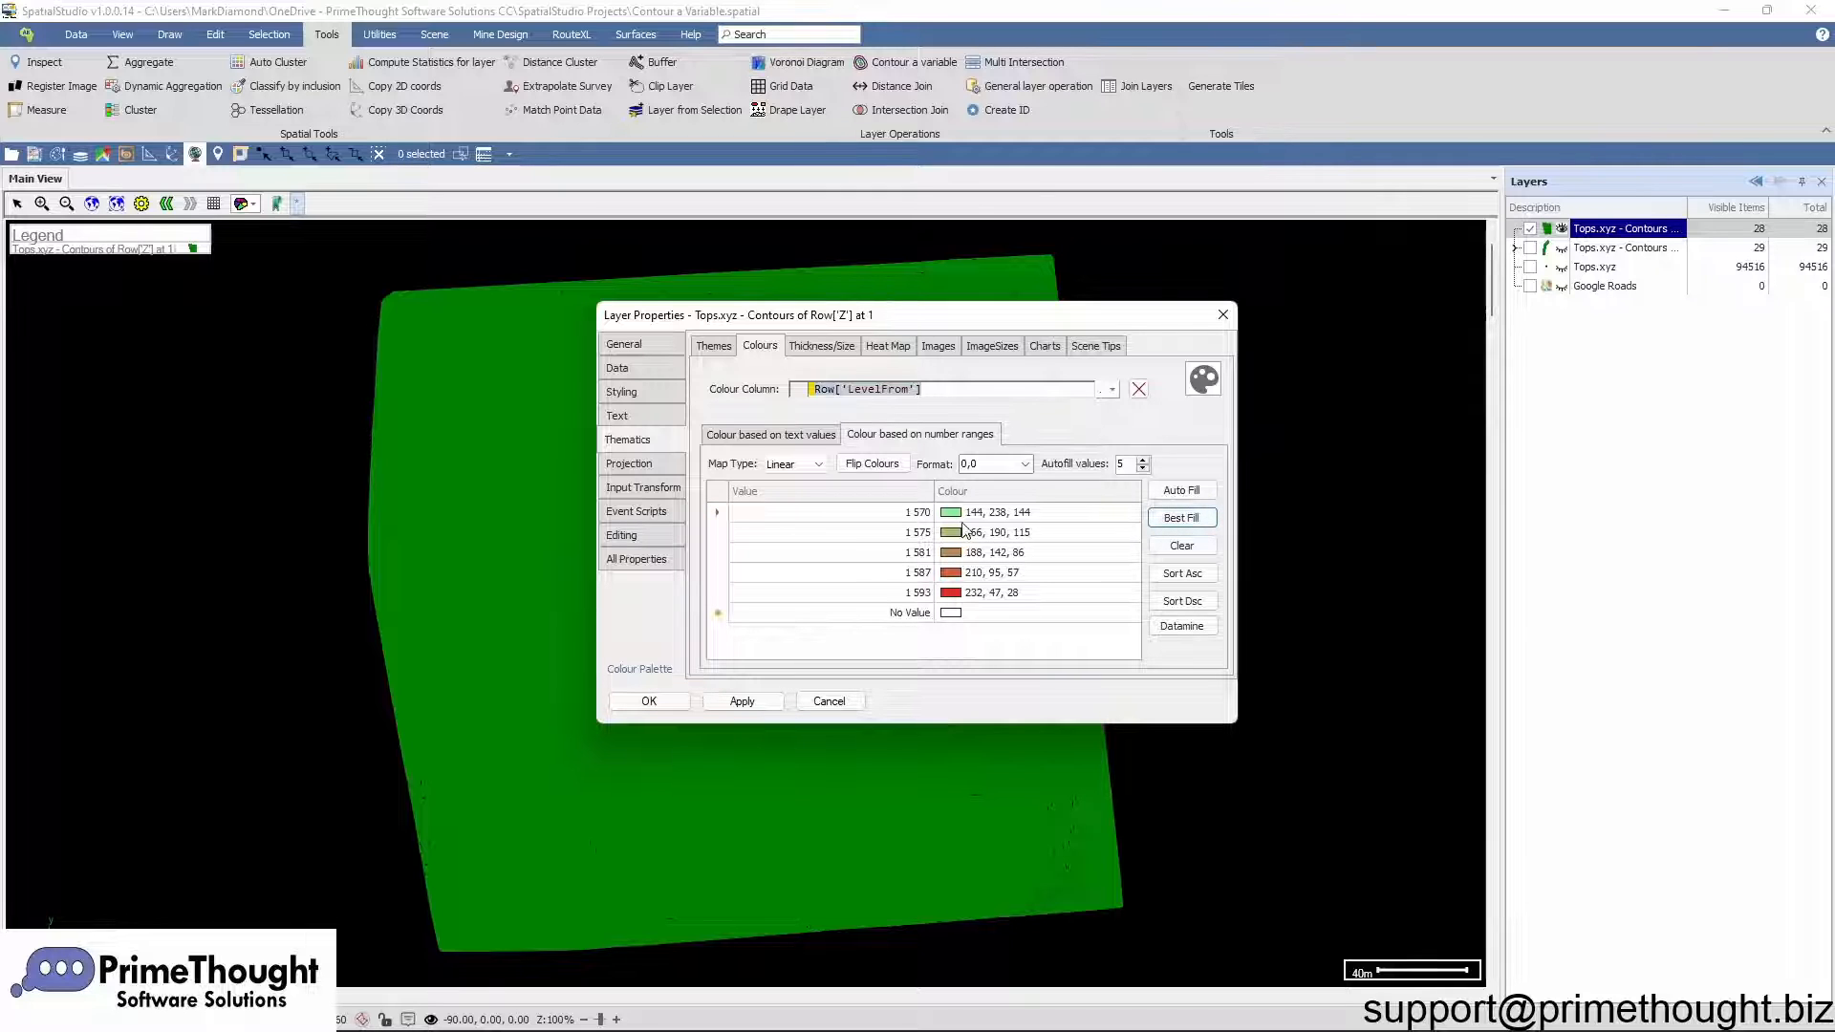
# Step: Apply the RedtoGreen palette to the filled contour ranges, flip the colours and confirm the properties
pyautogui.click(956, 553)
pyautogui.click(955, 557)
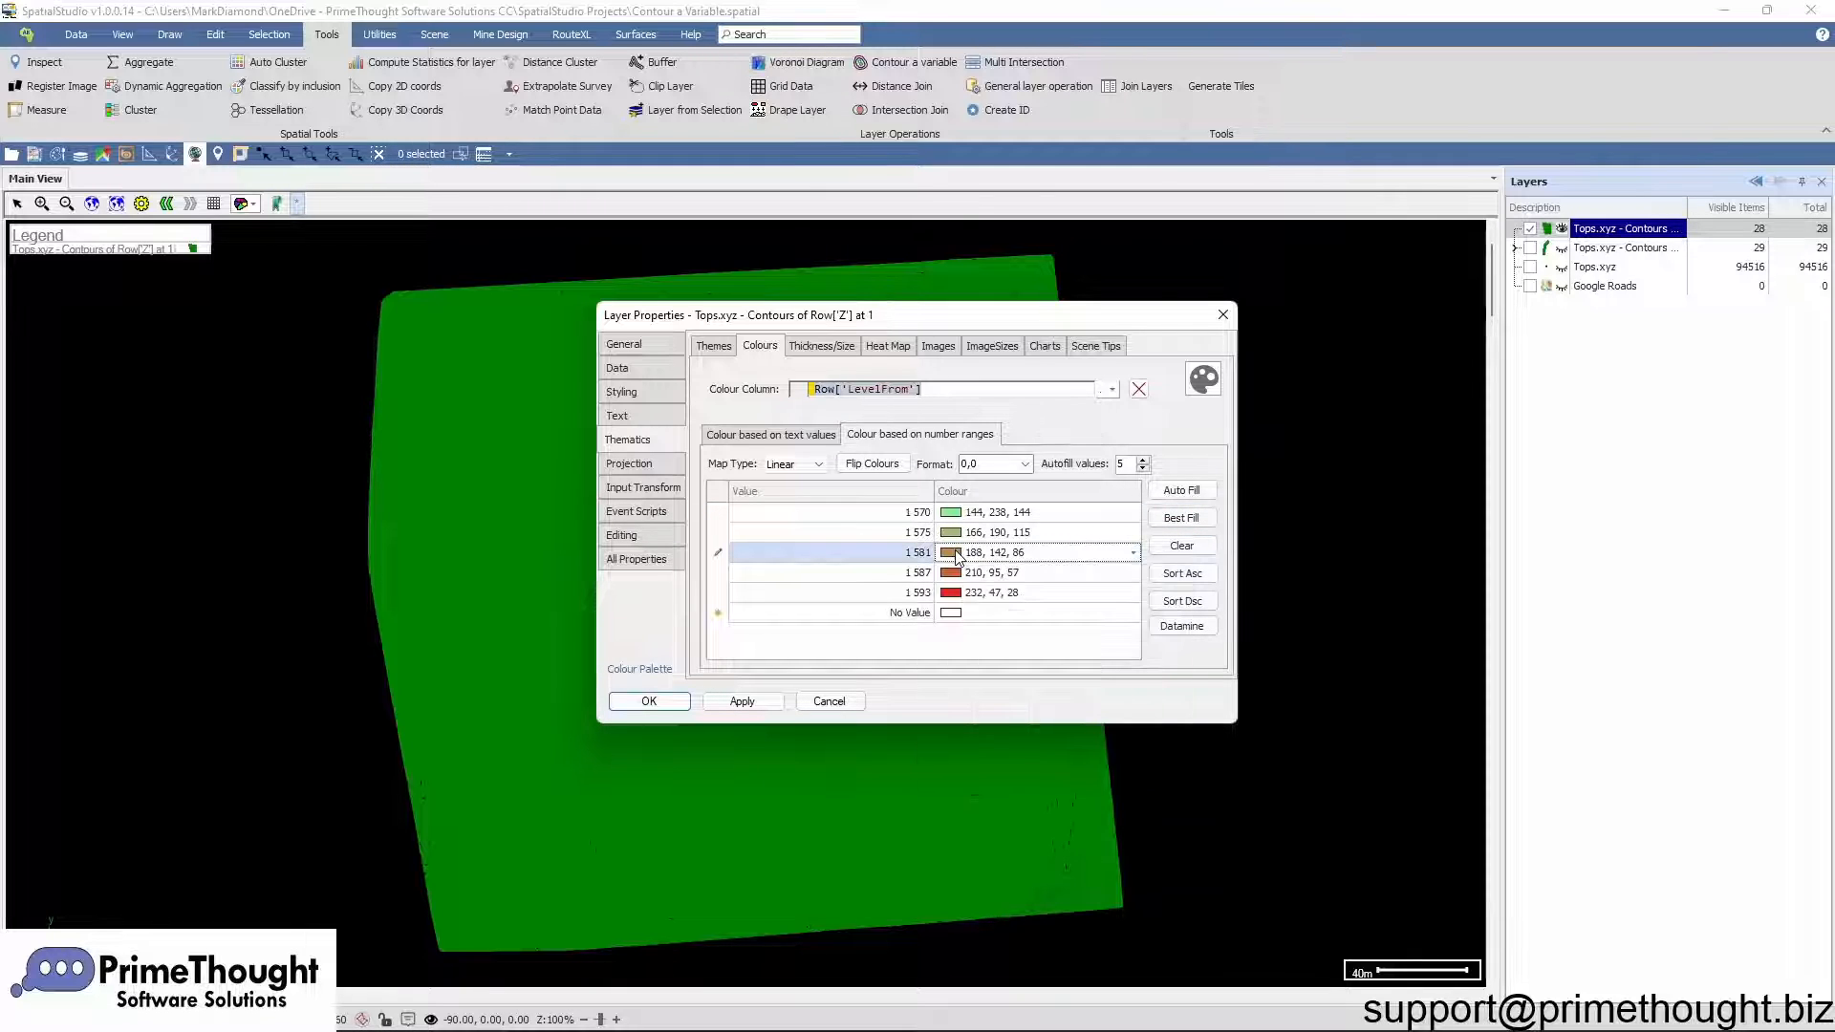
pyautogui.click(656, 667)
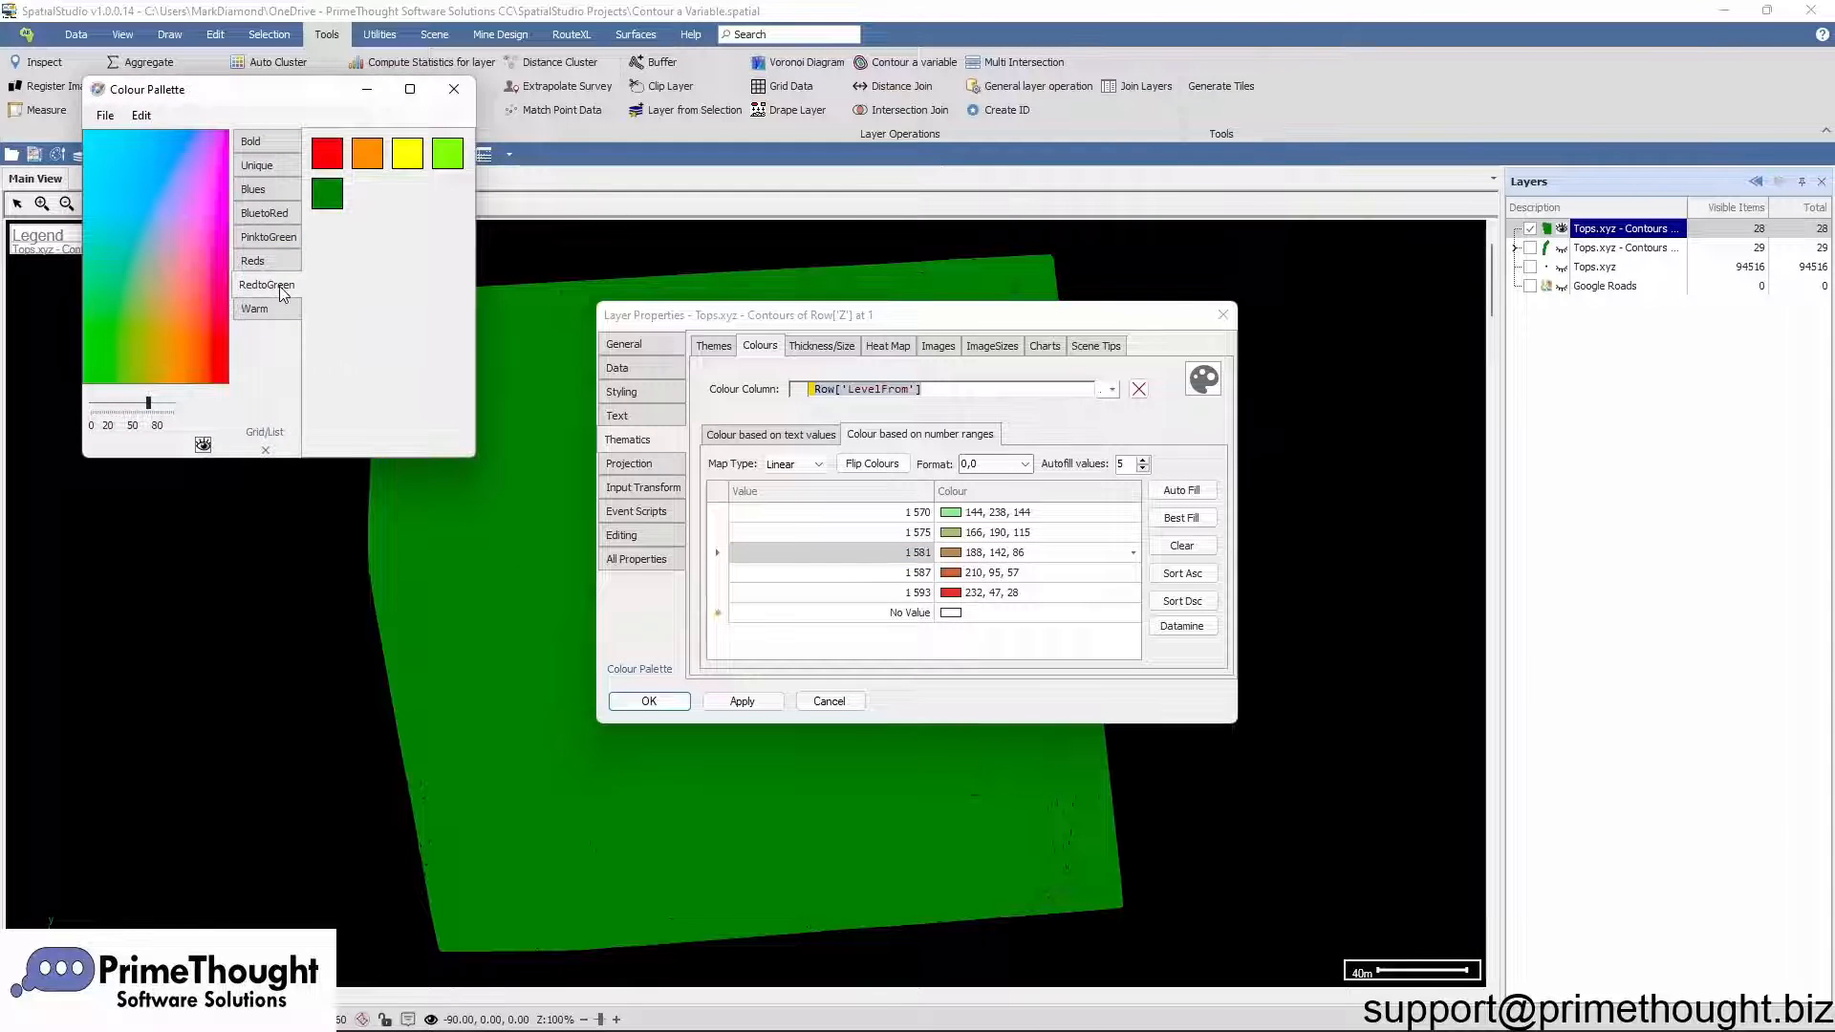
pyautogui.moveTo(491, 343); pyautogui.dragTo(948, 516)
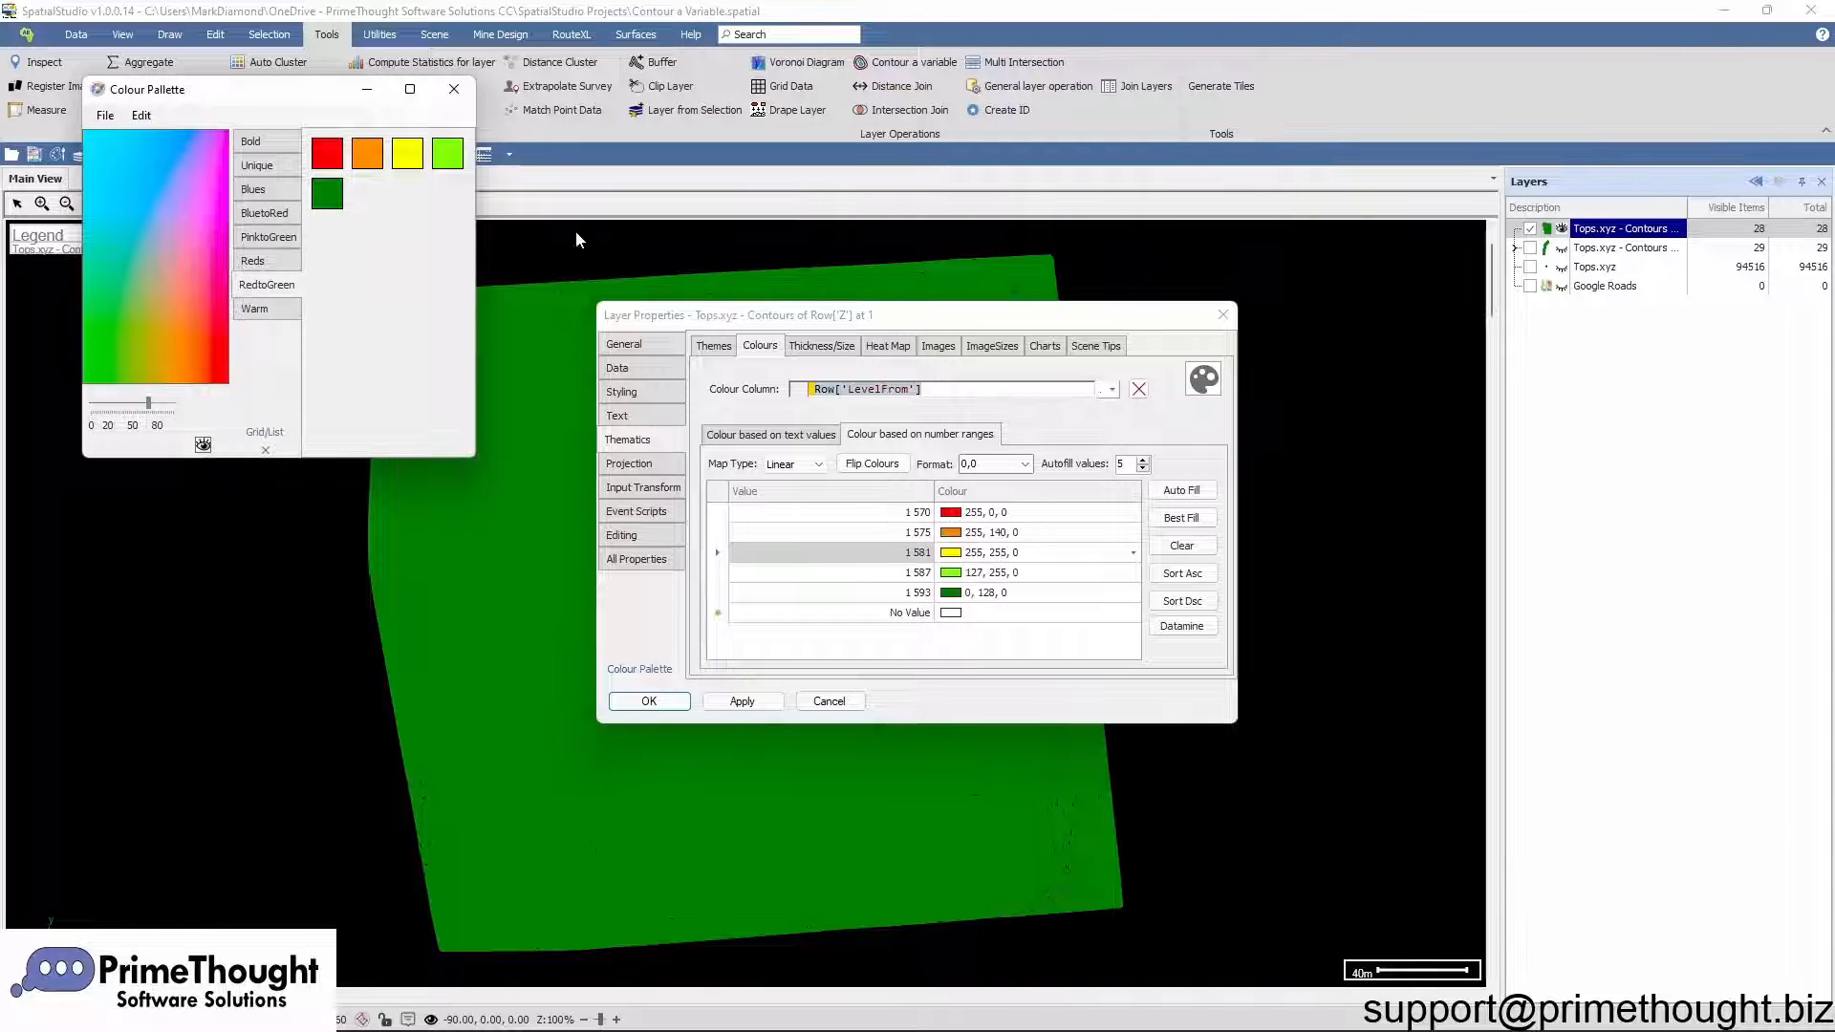
pyautogui.click(453, 95)
pyautogui.click(872, 463)
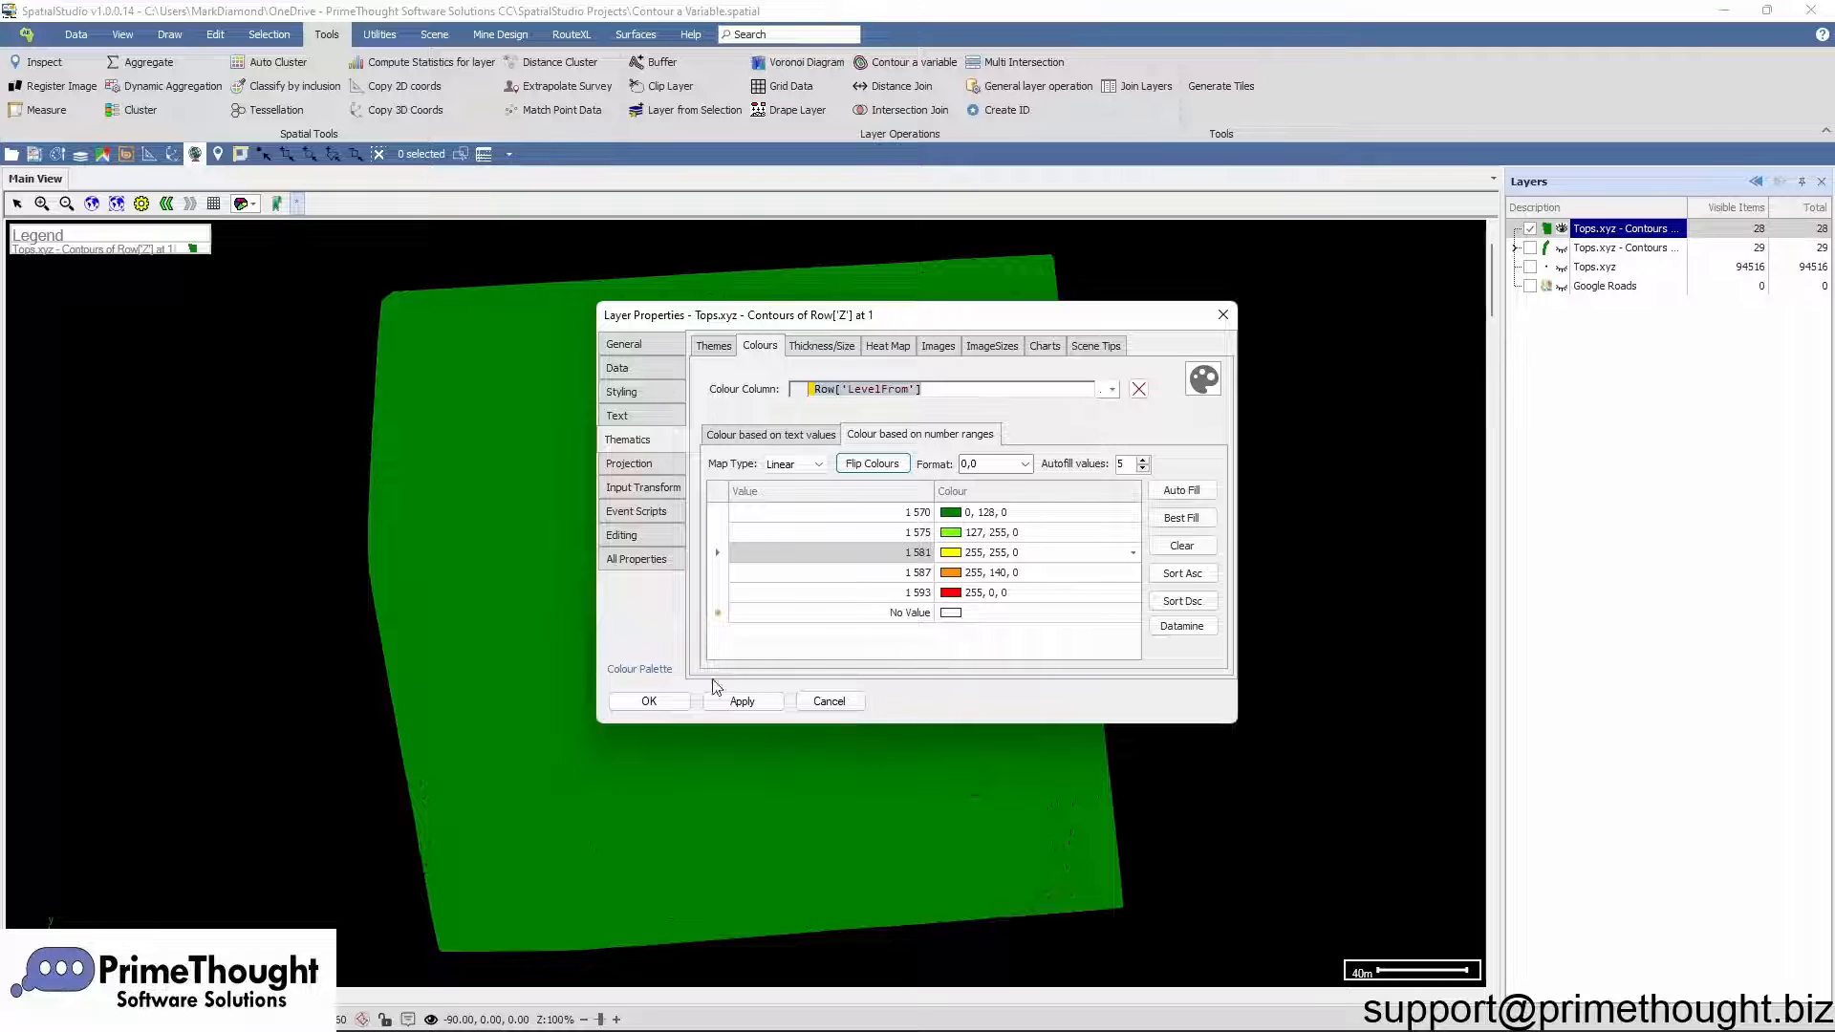
pyautogui.click(673, 704)
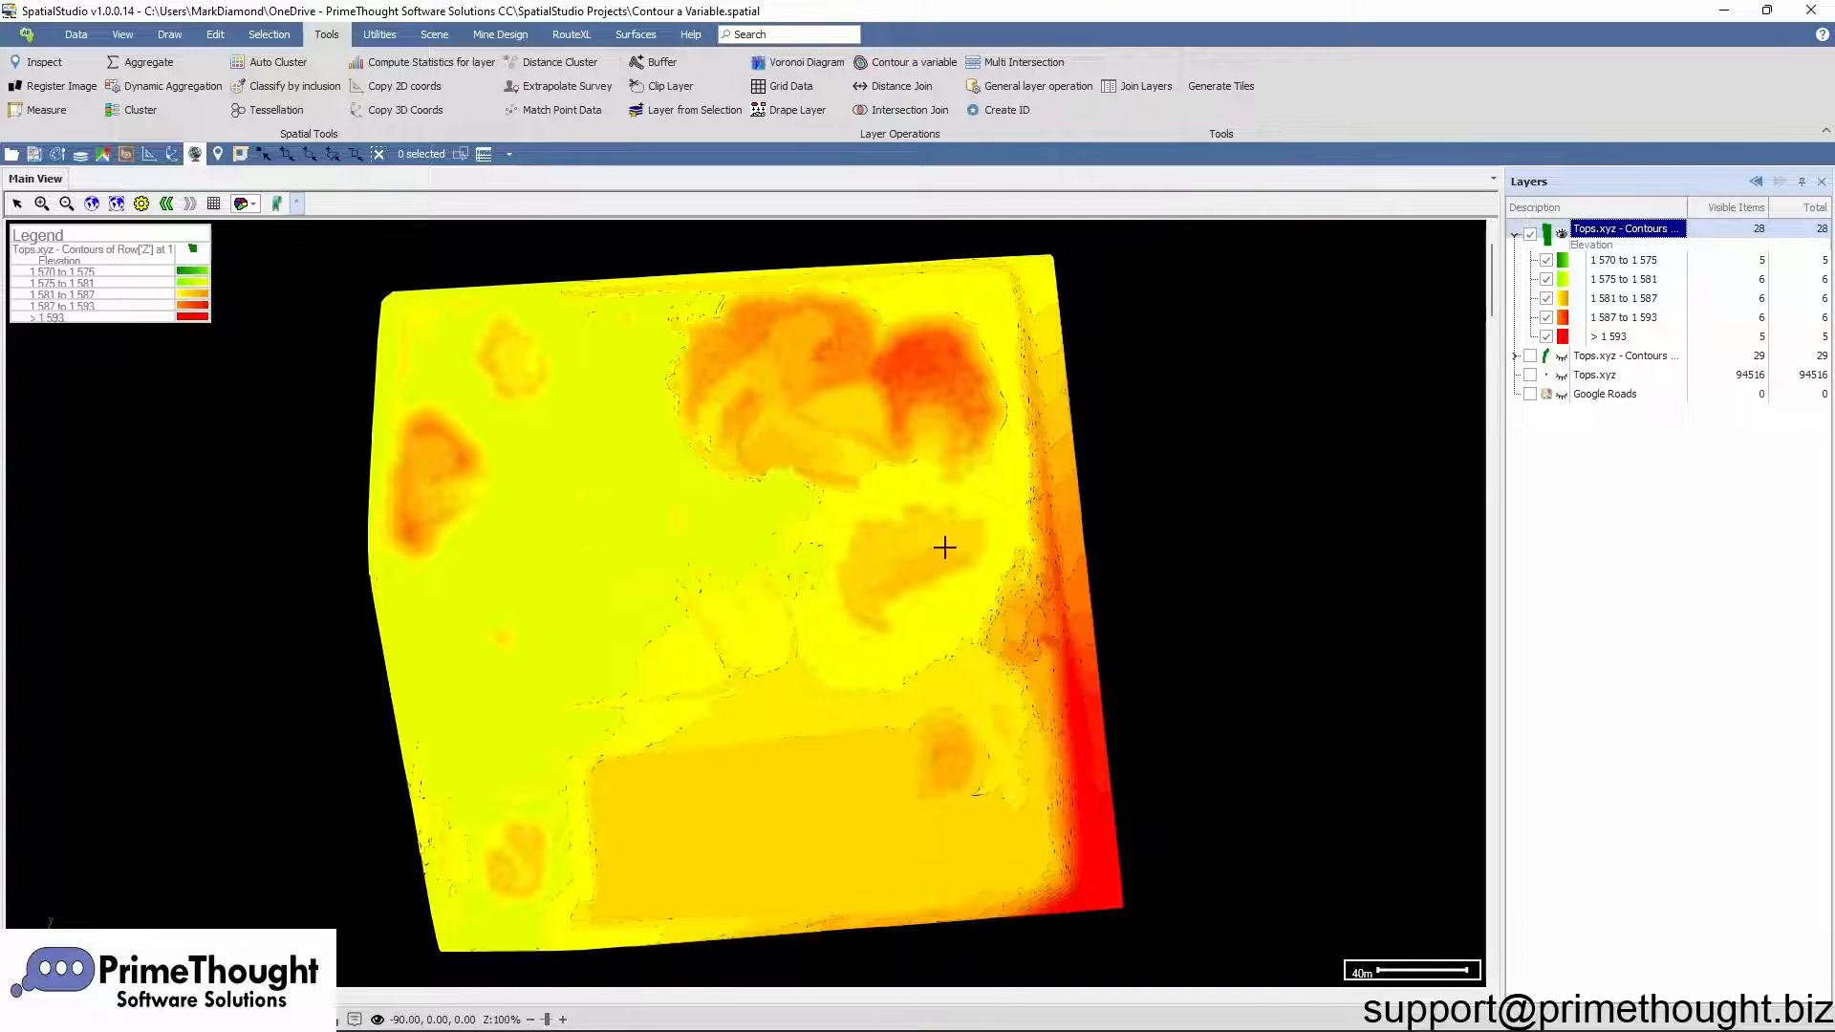
# Step: Hide the 1 570 to 1 575, 1 575 to 1 581 and 1 581 to 1 587 ranges of the filled contours
pyautogui.click(1625, 279)
pyautogui.click(1605, 265)
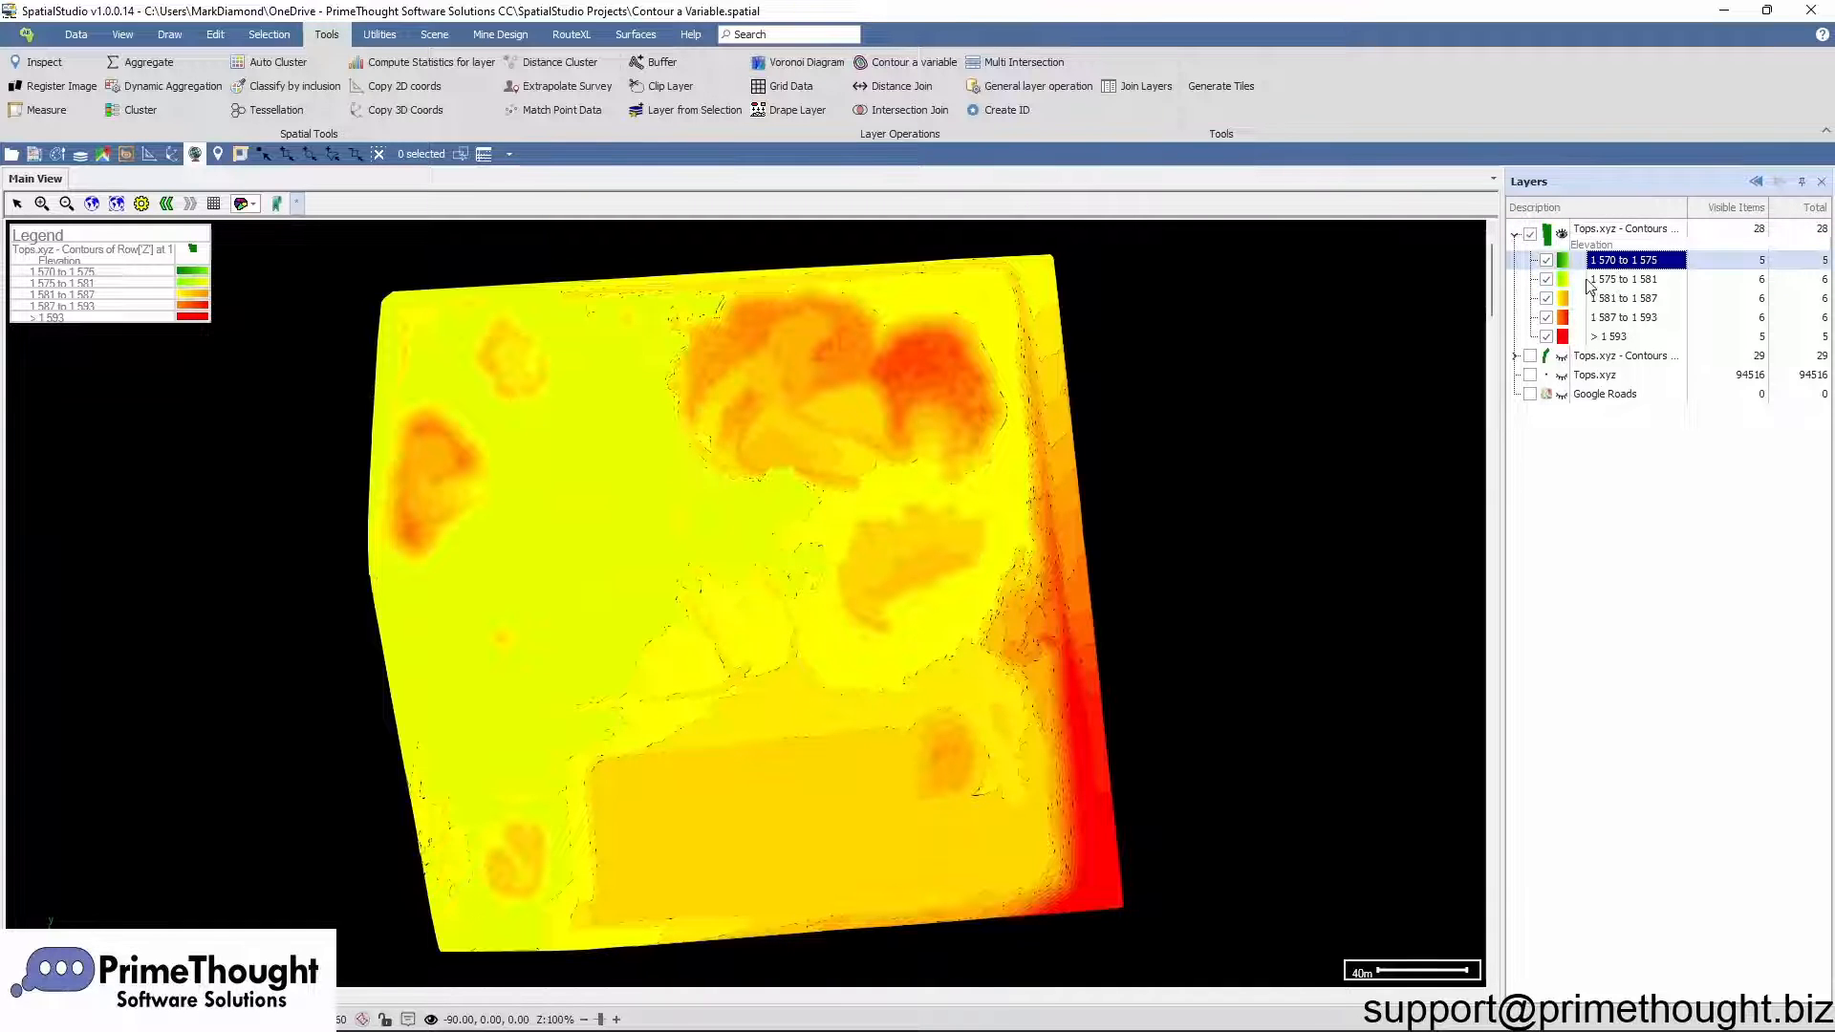
pyautogui.click(1546, 260)
pyautogui.click(1547, 279)
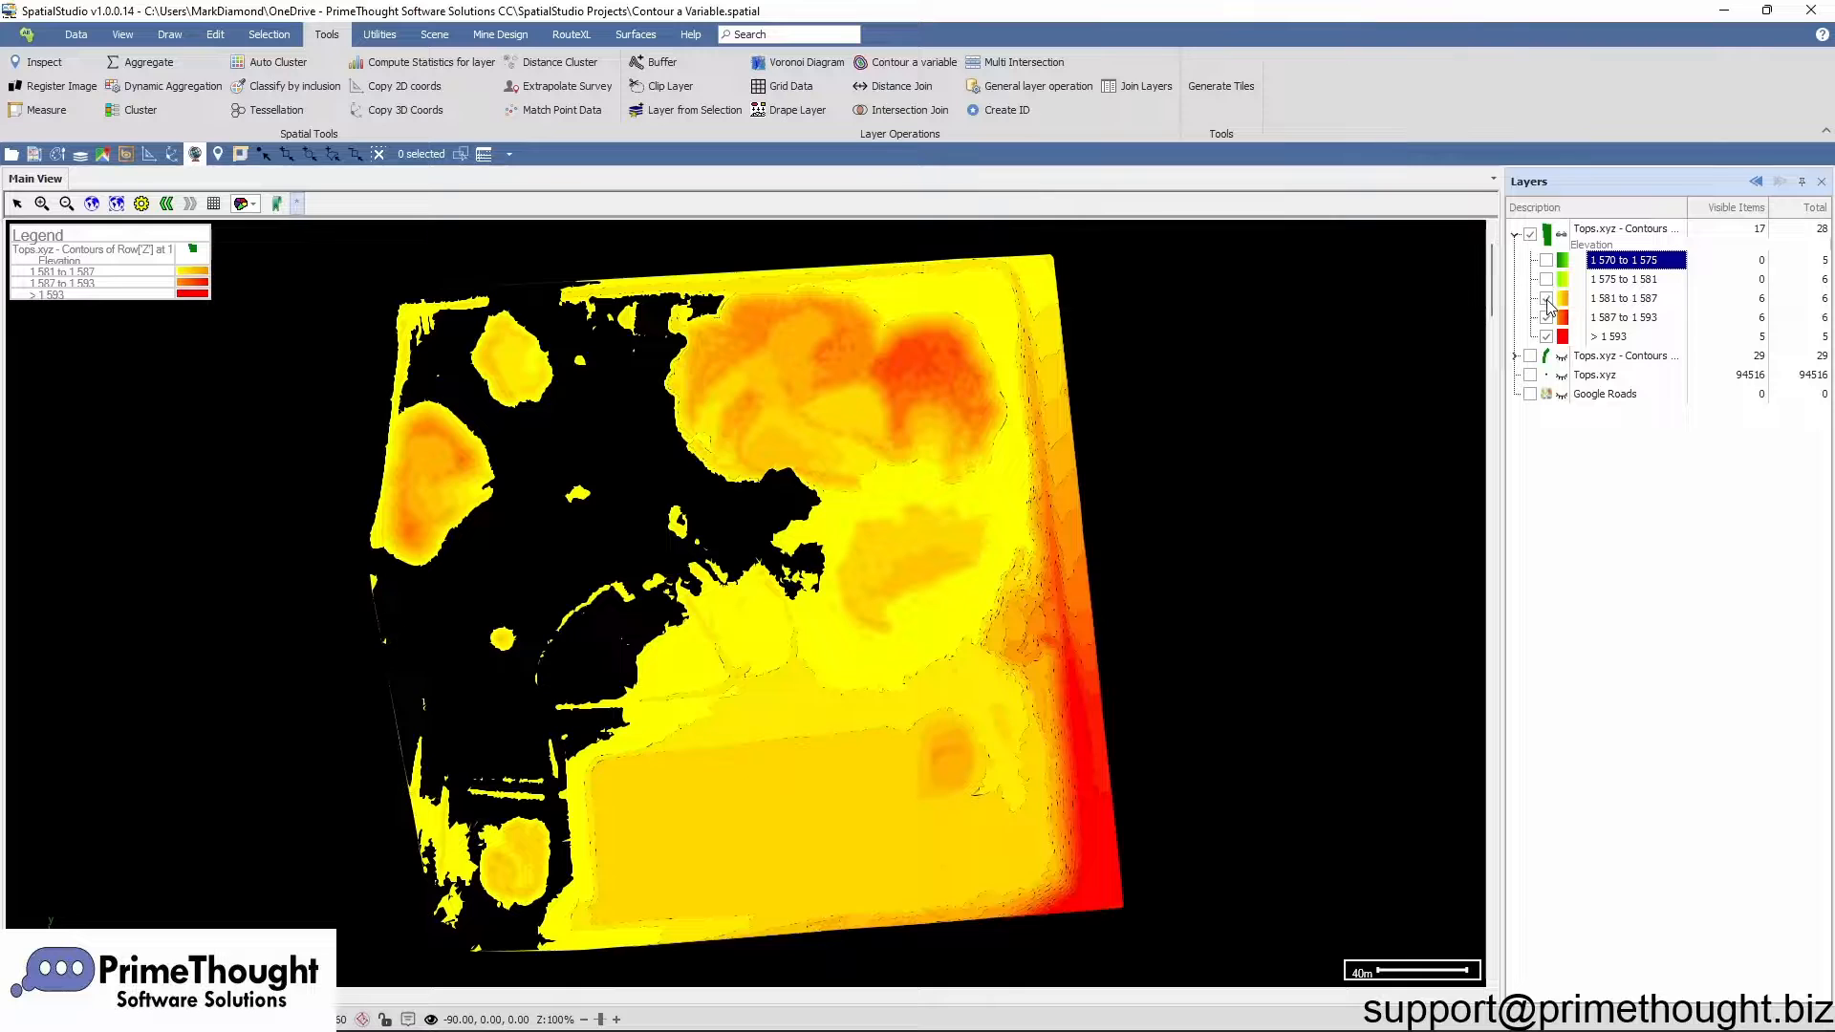
pyautogui.click(1547, 299)
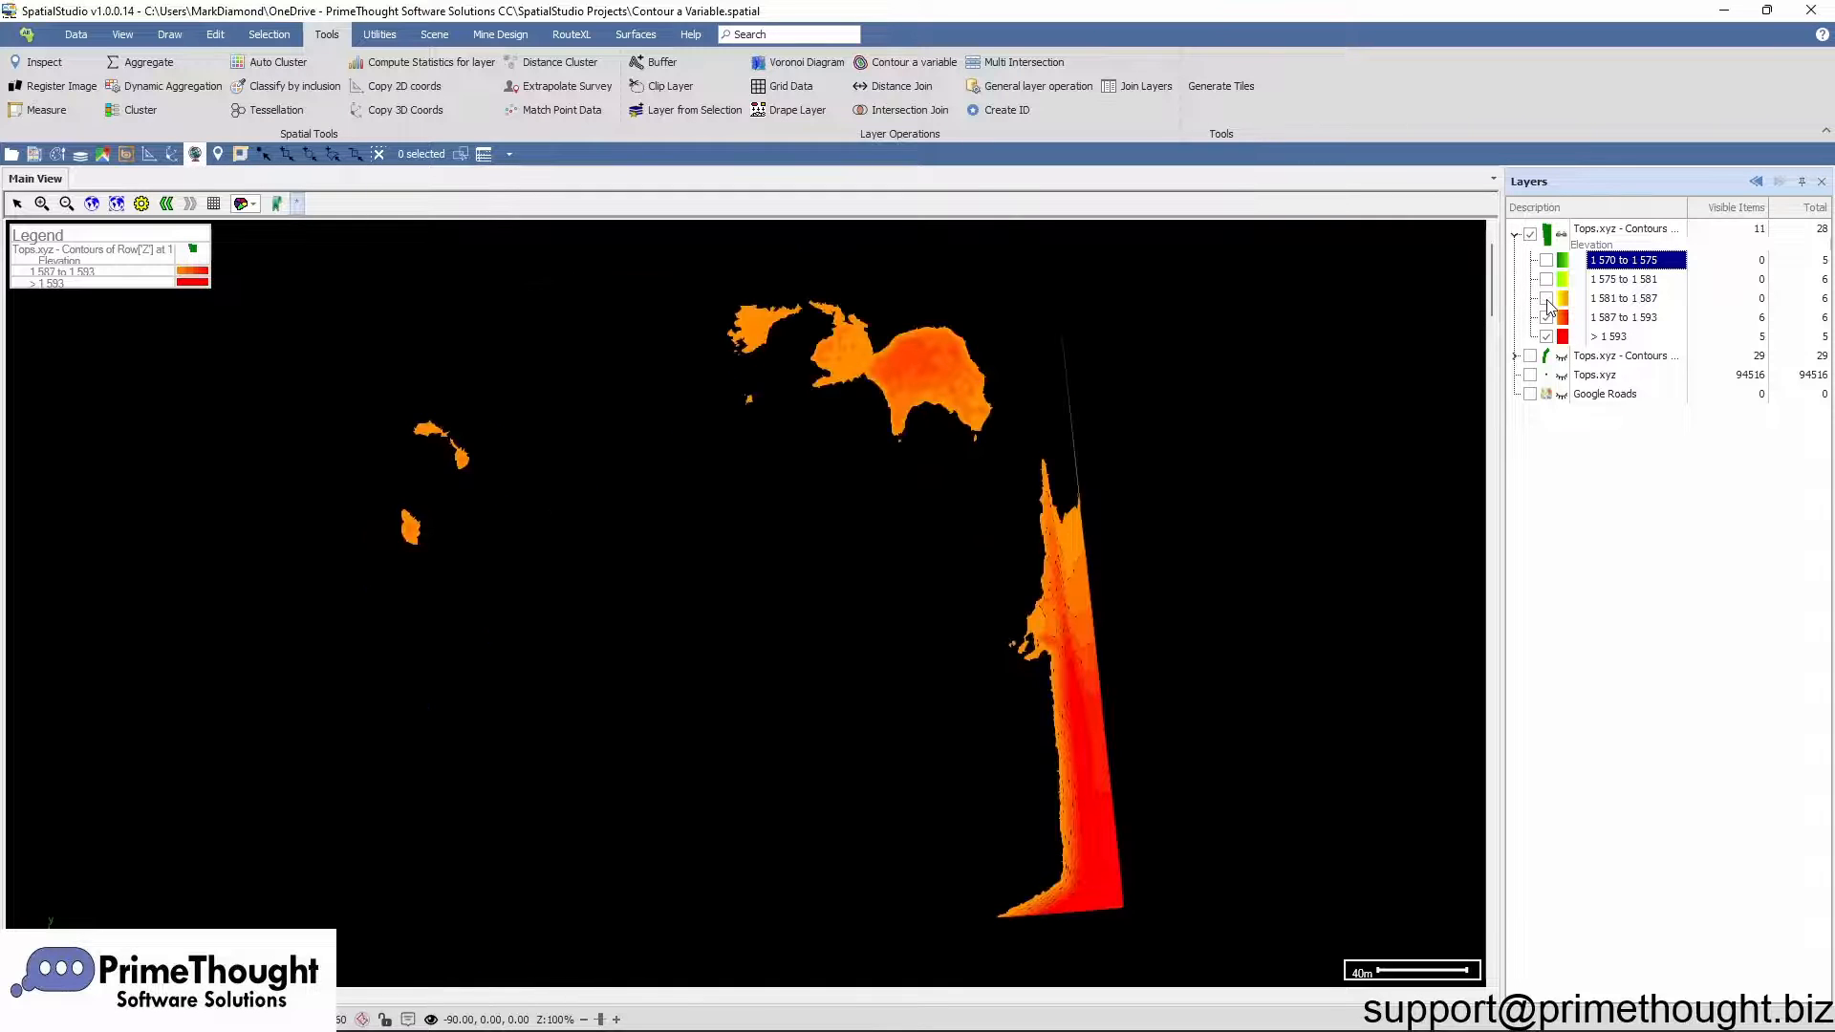
# Step: Isolate the 1 581 to 1 587 filled contour range, then switch all elevation ranges back on
pyautogui.rightClick(1625, 300)
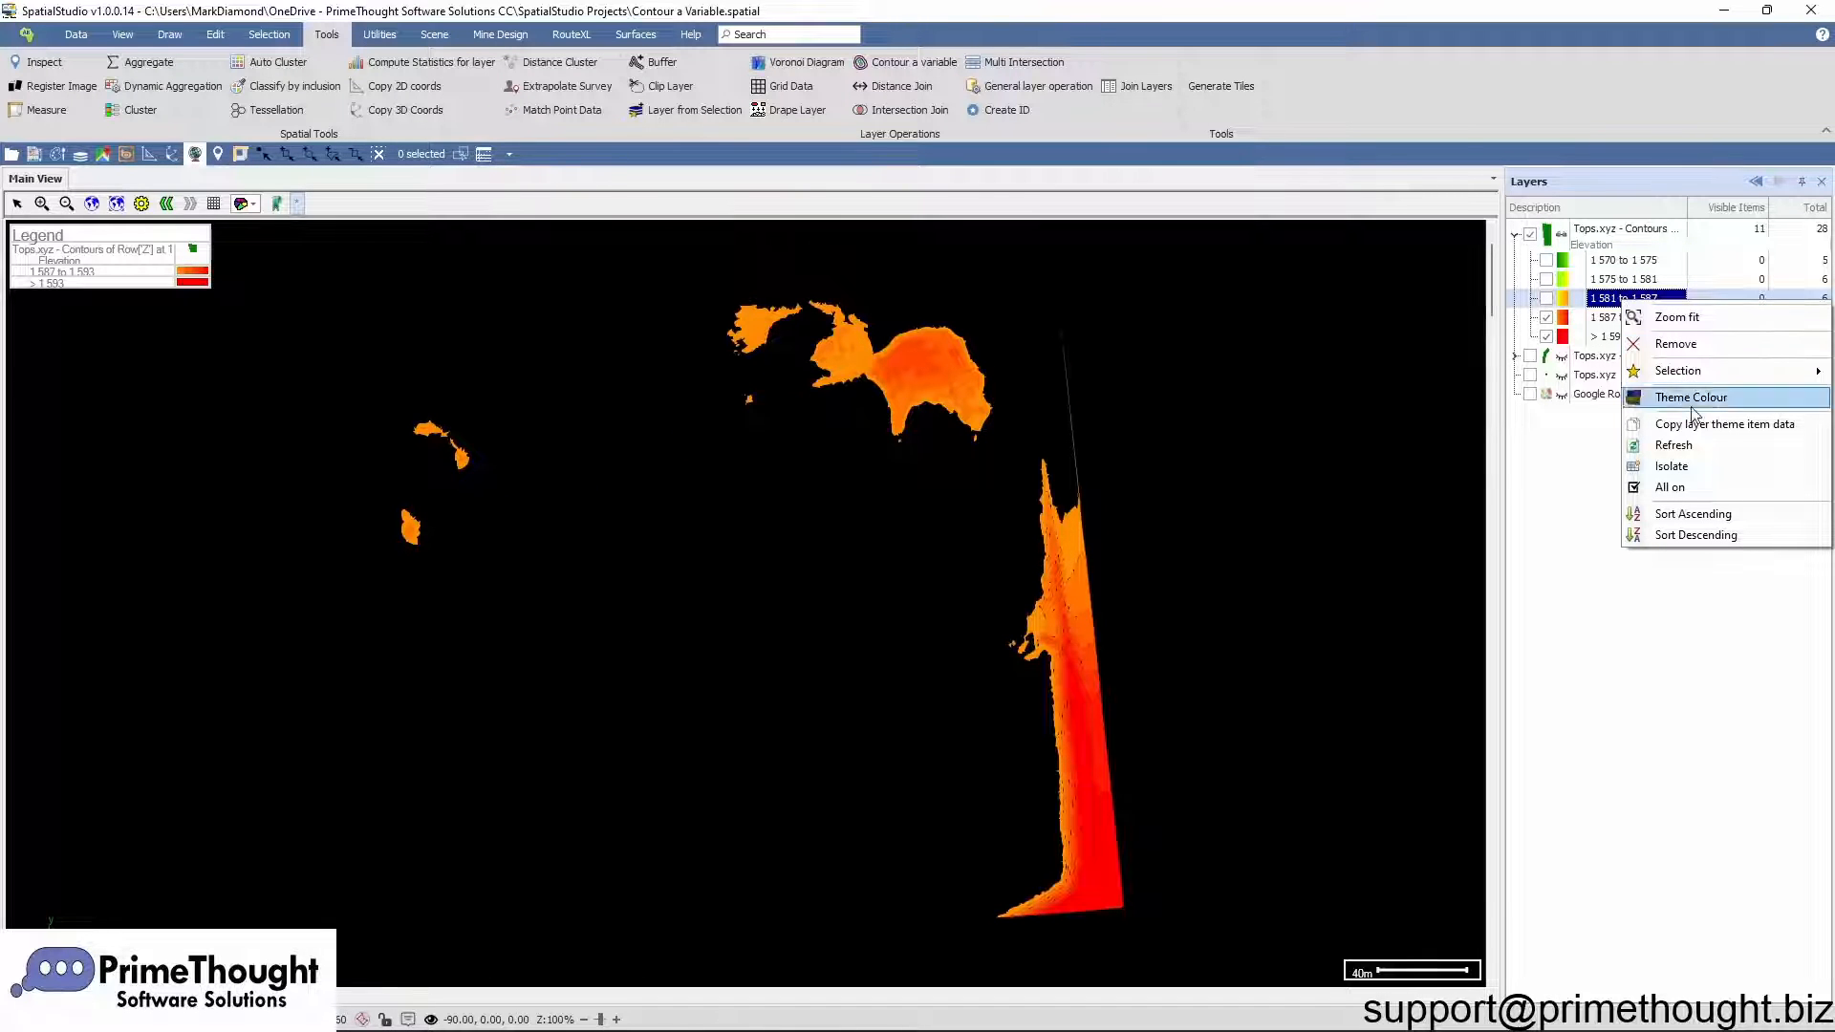
pyautogui.click(1687, 467)
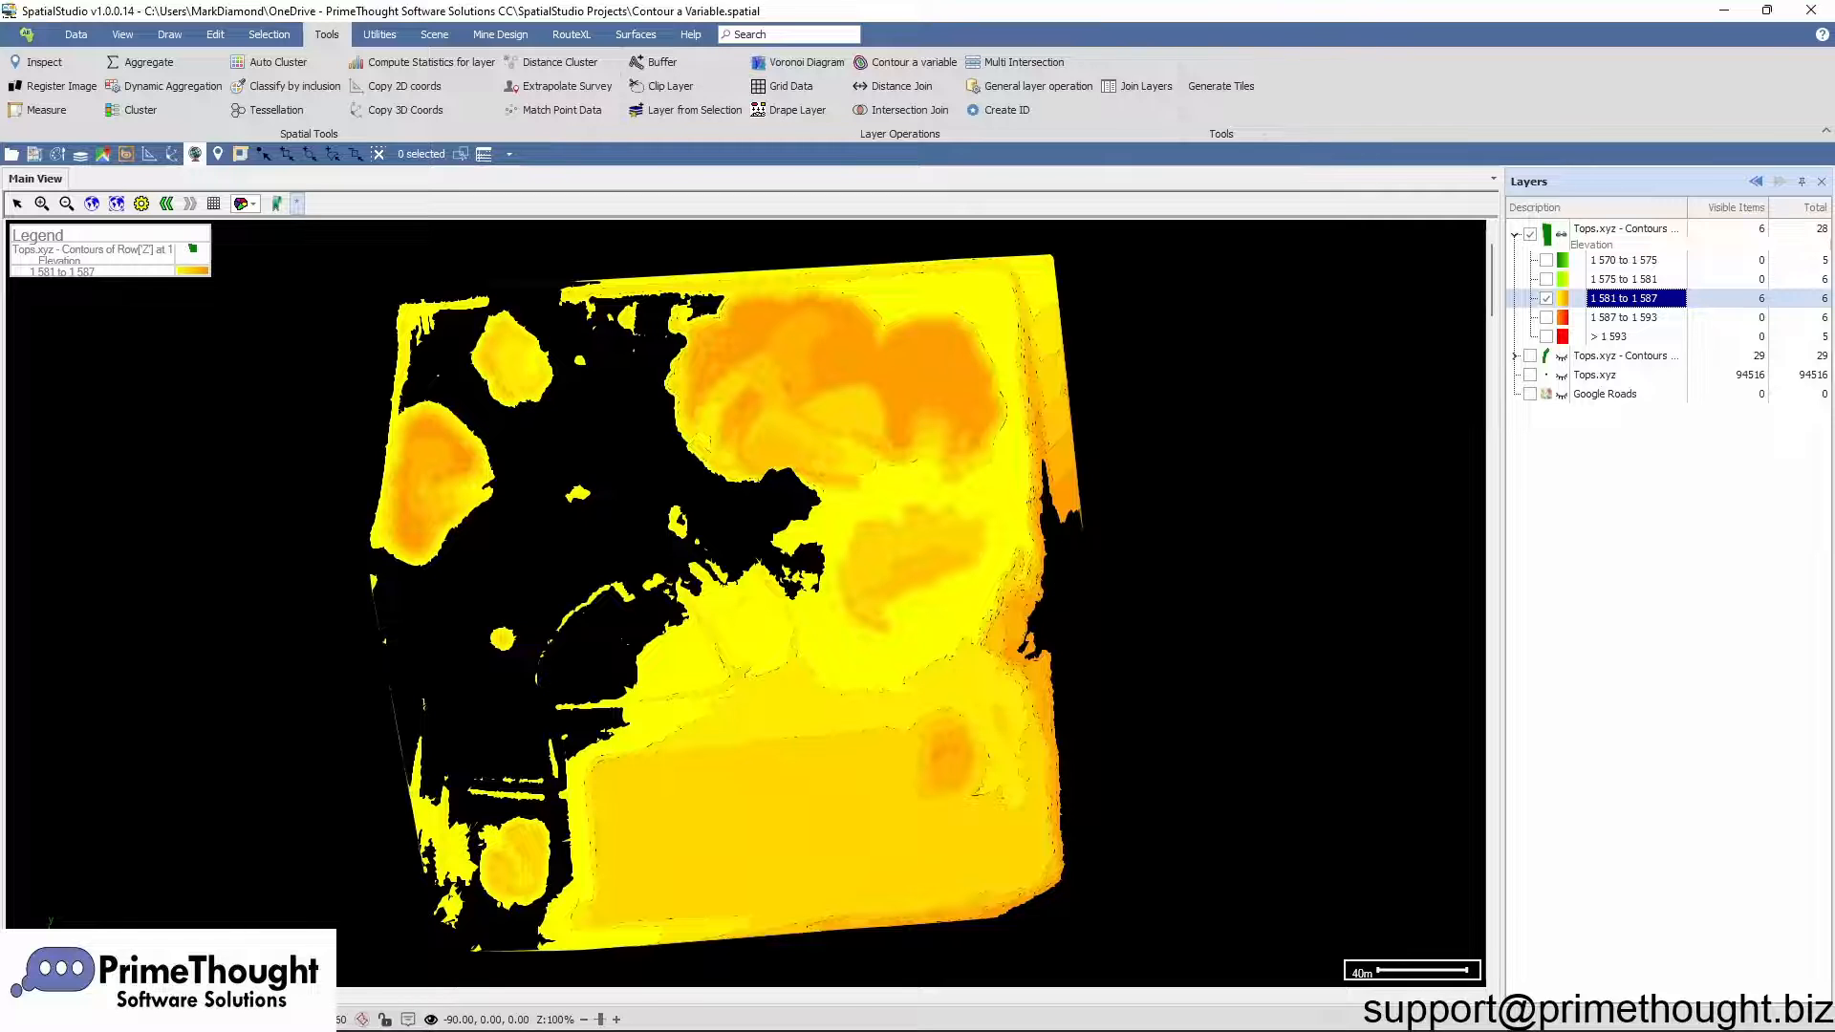
pyautogui.click(1606, 319)
pyautogui.rightClick(1606, 319)
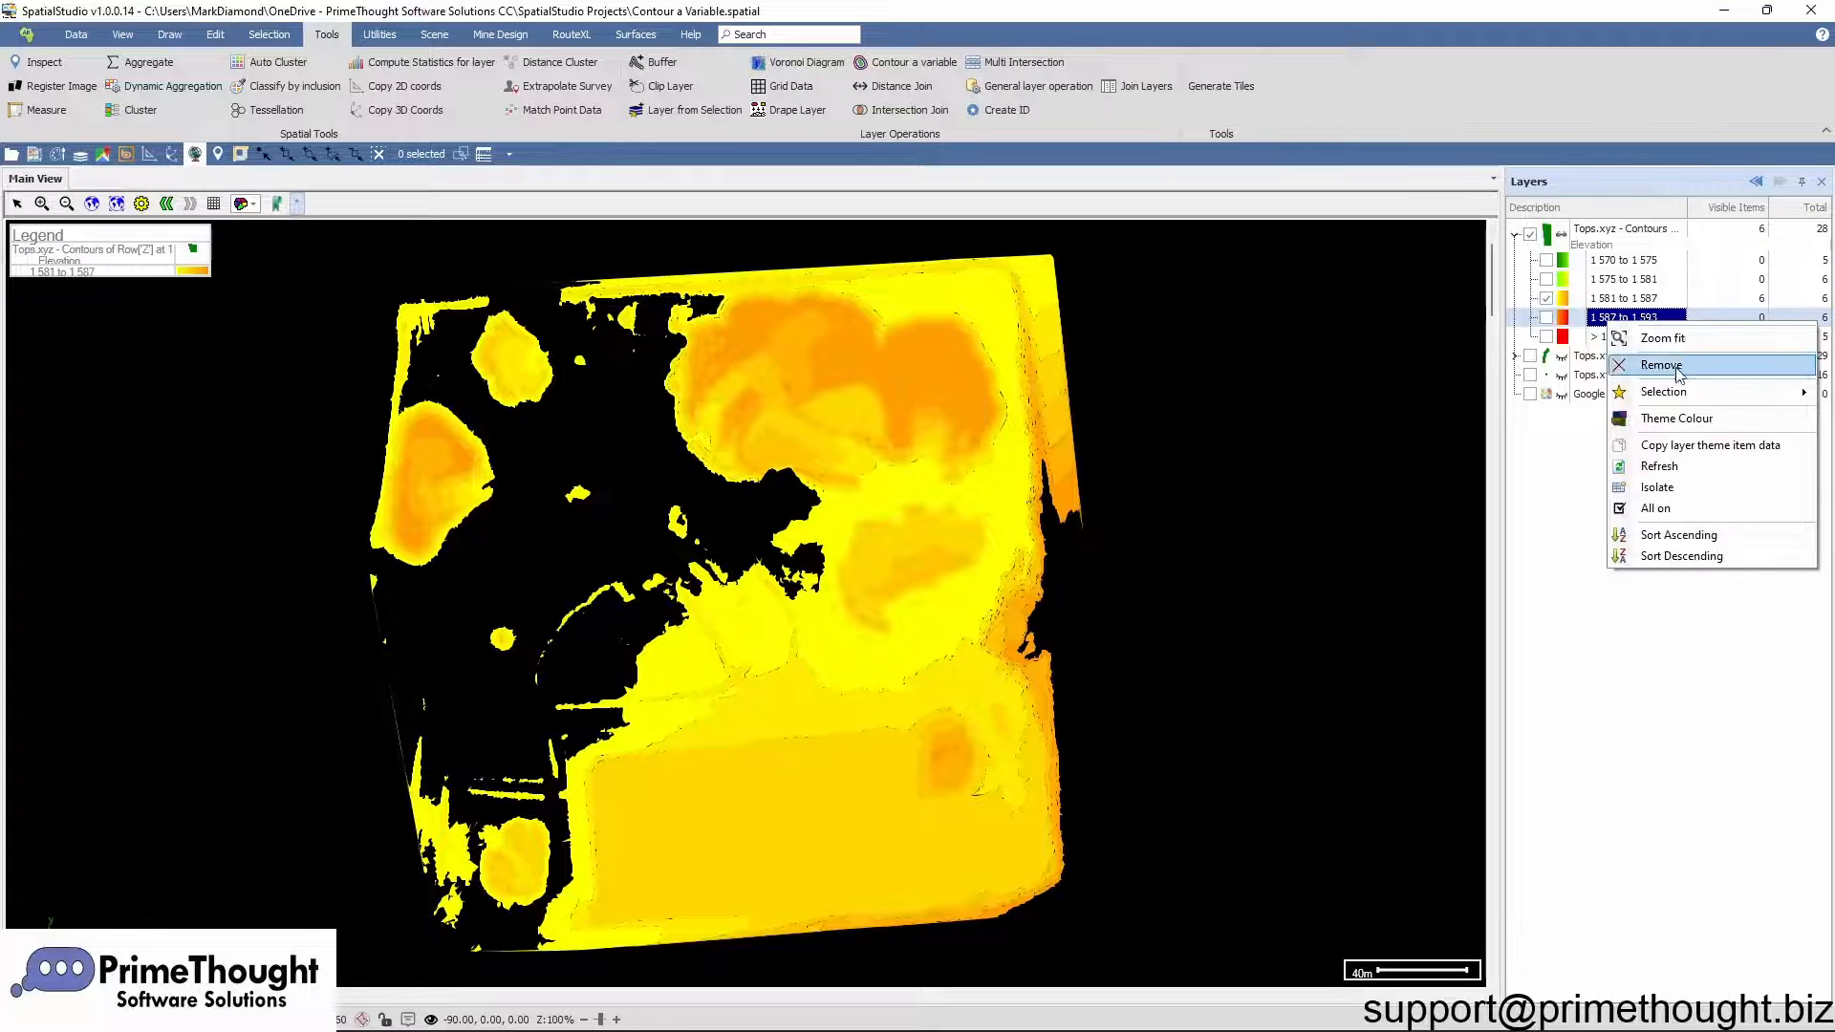
pyautogui.click(1665, 507)
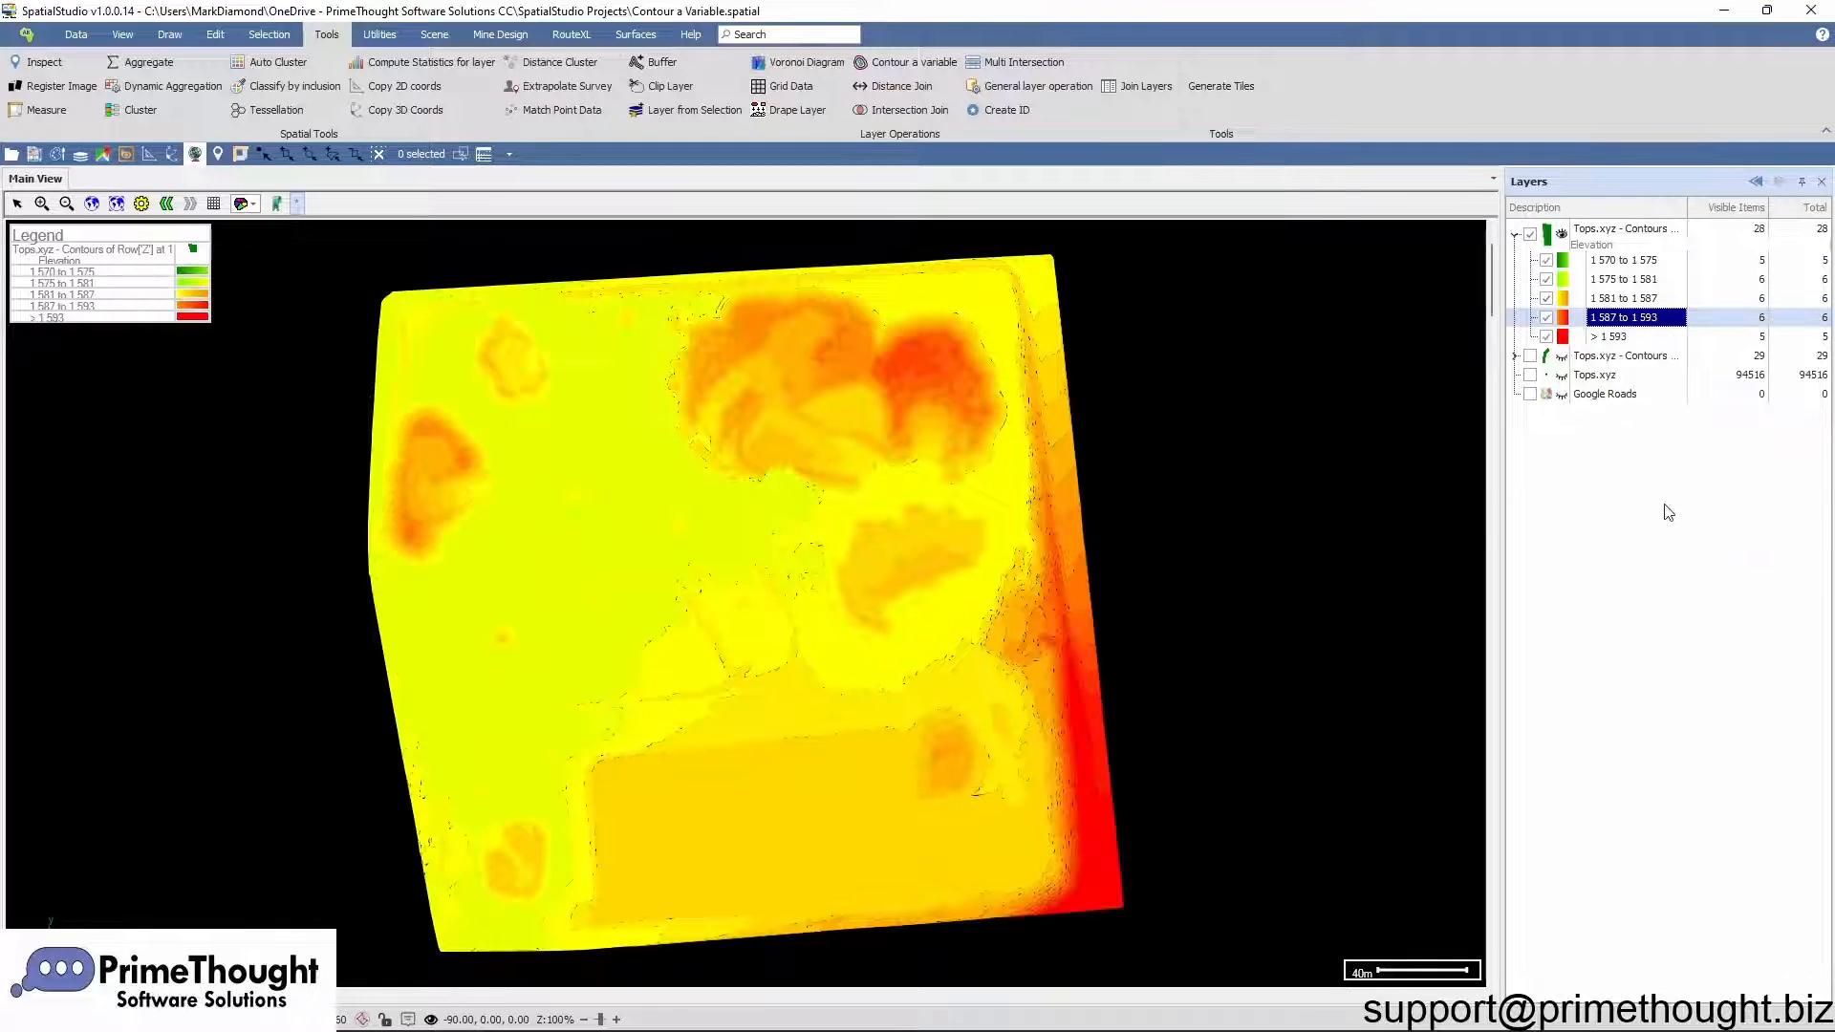
pyautogui.scroll(2, 956, 471)
pyautogui.scroll(-2, 957, 471)
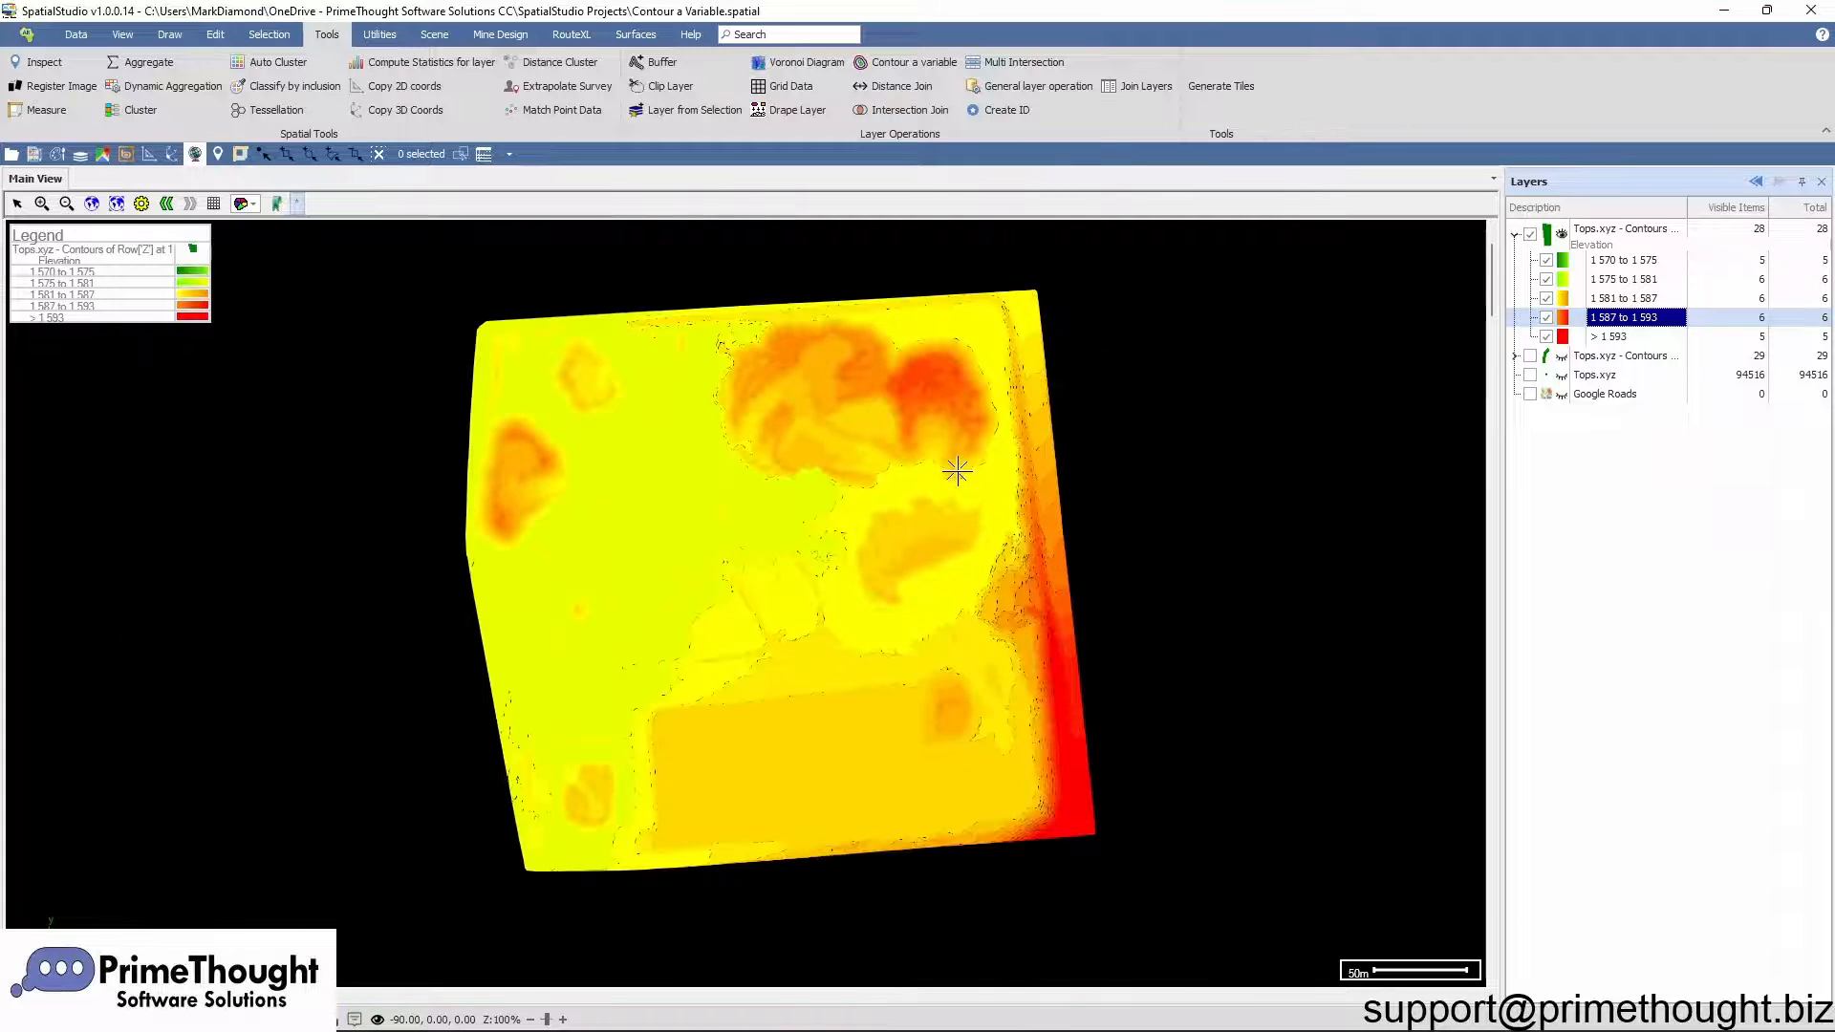